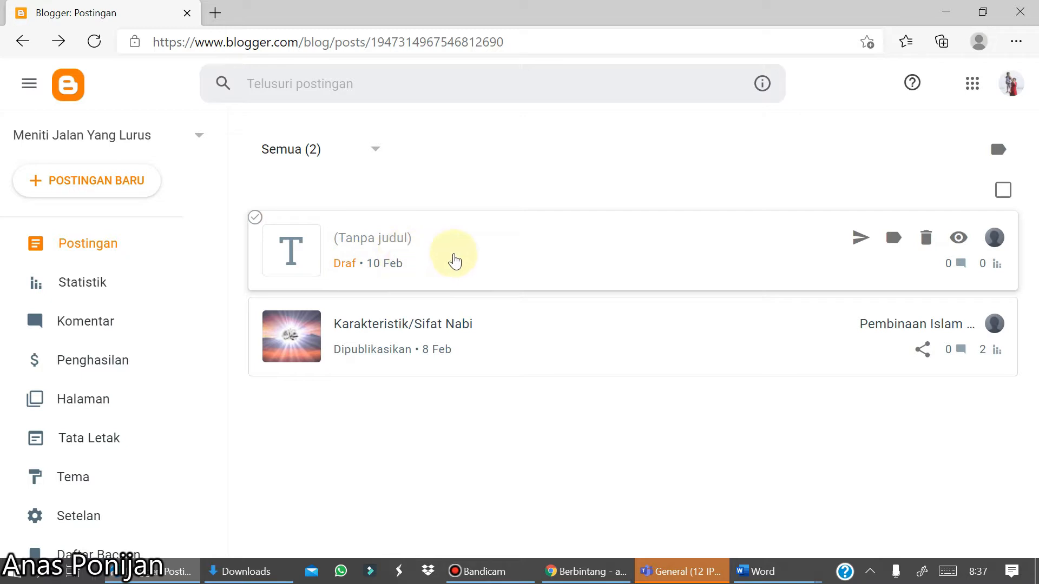
- Open the untitled draft post and enter the title Pendidikan Islam
{"action": "left_click", "coordinate": [423, 240]}
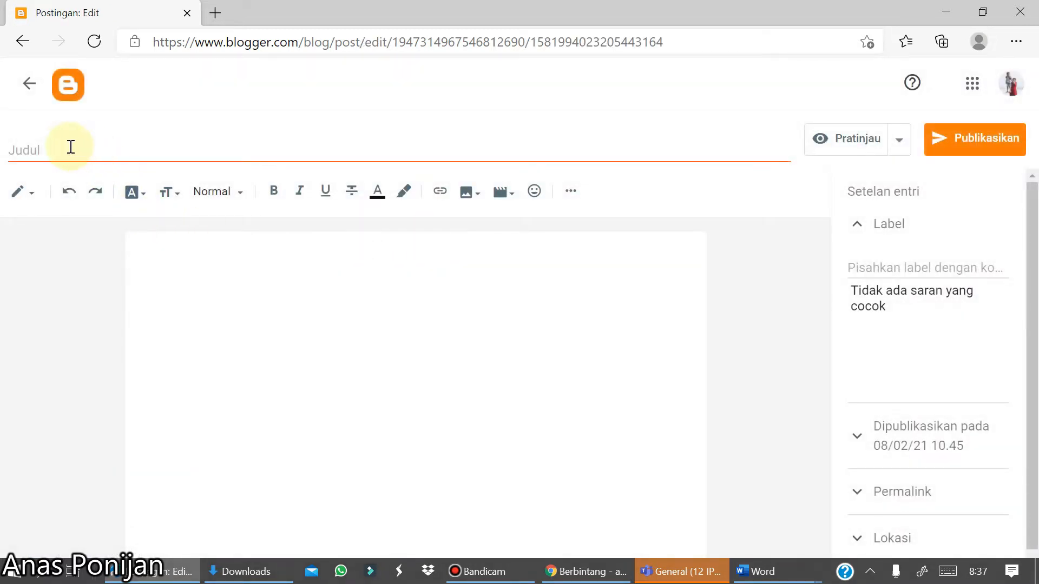
{"action": "left_click", "coordinate": [67, 146]}
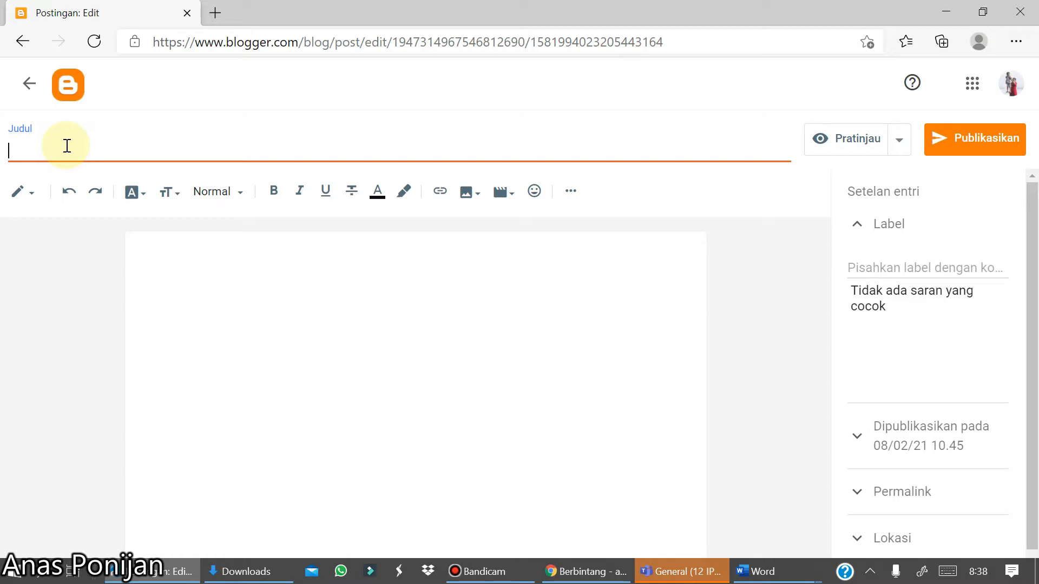
{"action": "type", "text": "Pendidikan "}
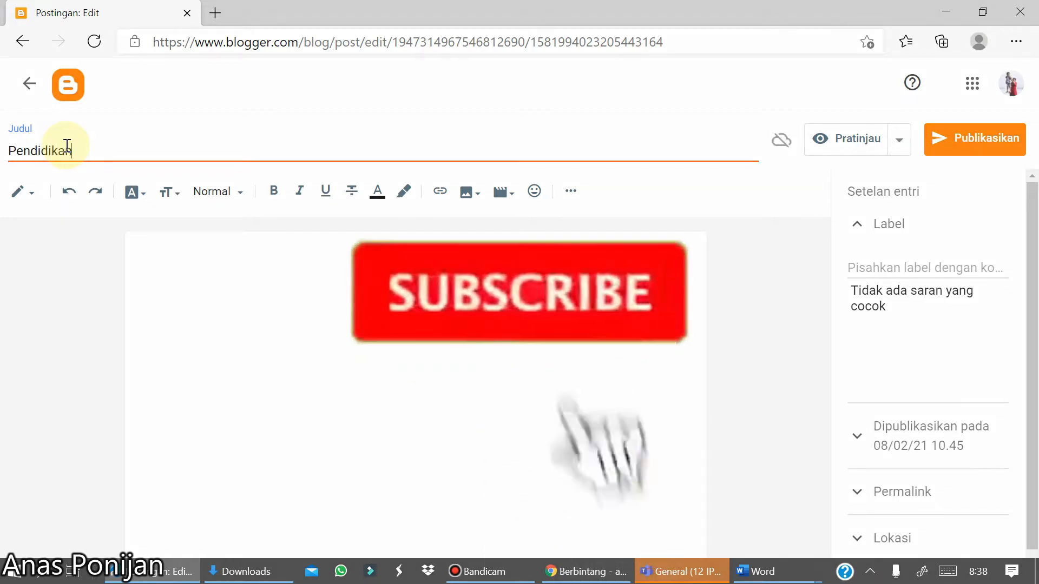
{"action": "type", "text": "di d"}
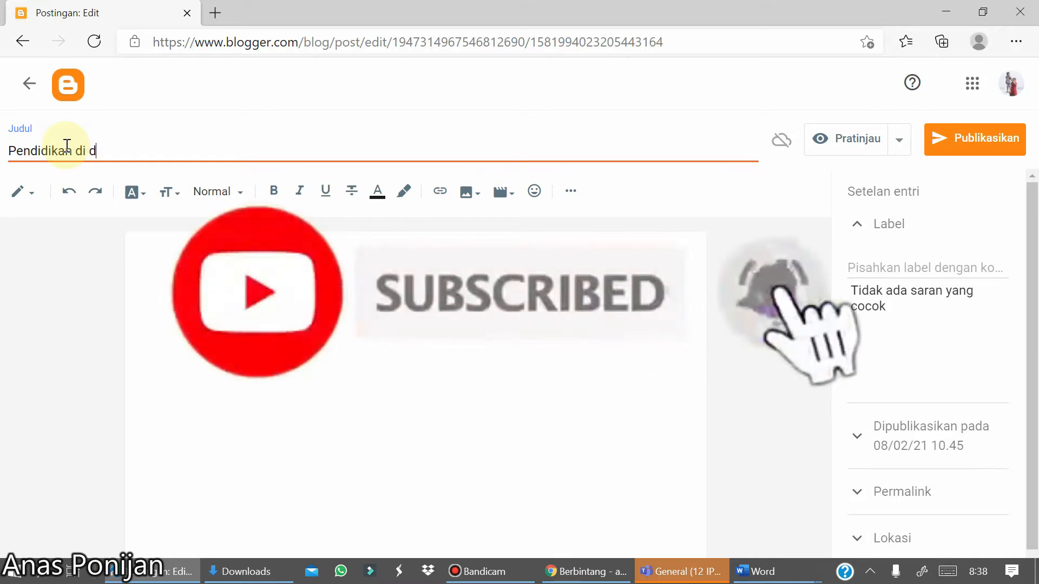
{"action": "type", "text": "unia"}
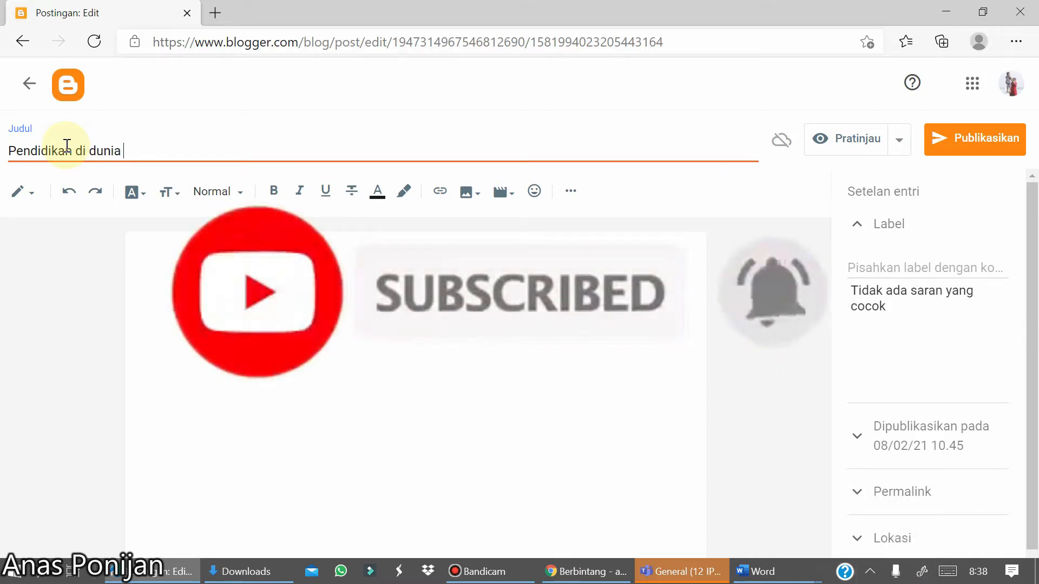
{"action": "key", "text": "BackSpace"}
{"action": "key", "text": "BackSpace"}
{"action": "key", "text": "BackSpace"}
{"action": "key", "text": "BackSpace"}
{"action": "key", "text": "BackSpace"}
{"action": "key", "text": "BackSpace"}
{"action": "key", "text": "BackSpace"}
{"action": "key", "text": "BackSpace"}
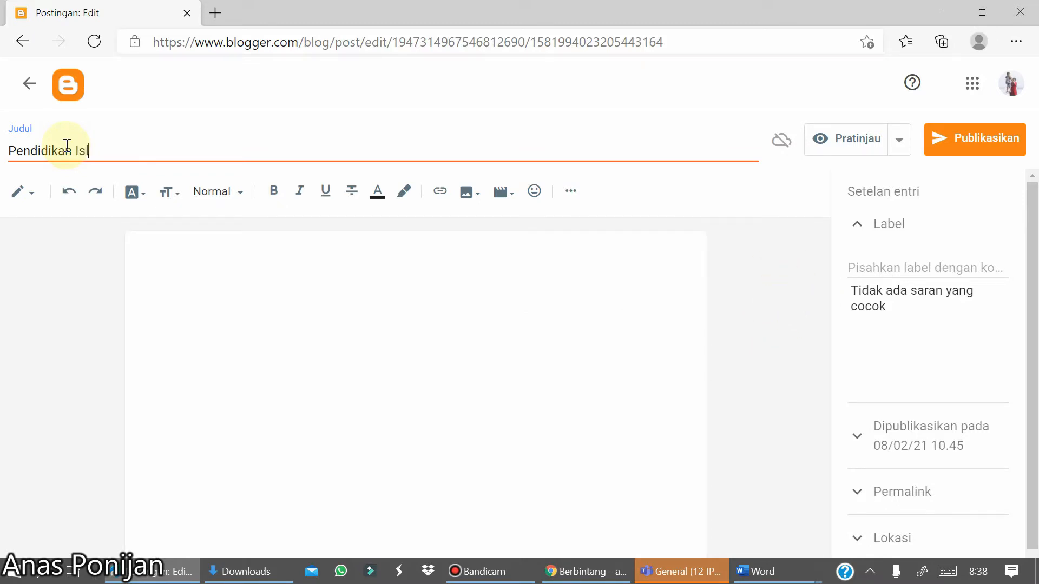
- Write the opening line Profil Sekolah Islam in the post body
{"action": "left_click", "coordinate": [155, 247]}
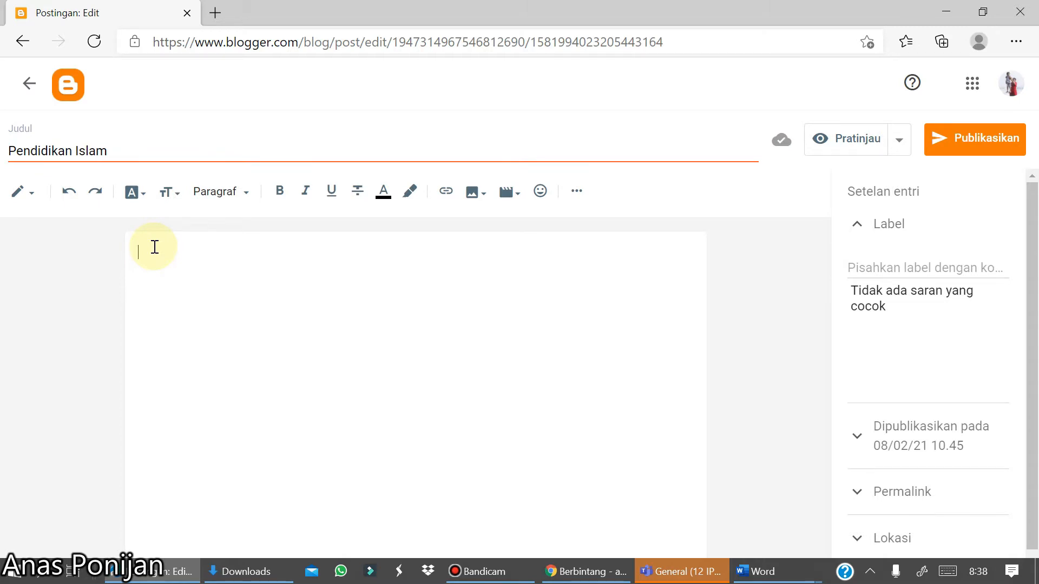
{"action": "type", "text": "Prefil Sekolah Islam"}
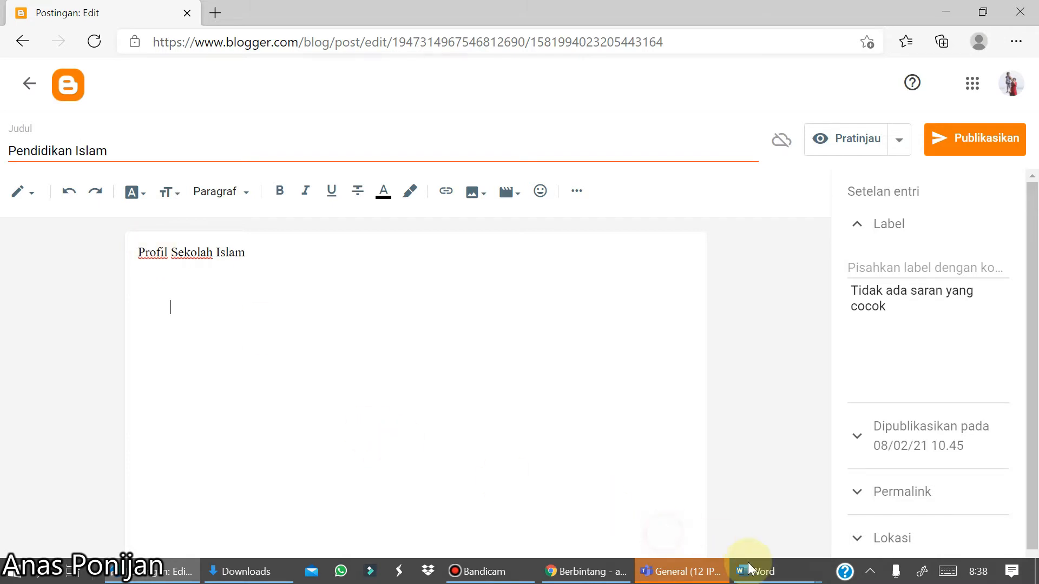
- Switch to the Word document BAB III PROFIL SMA SOEDIRMAN 2 BEKASI and copy the school profile text from its heading onward
{"action": "mouse_move", "coordinate": [773, 575]}
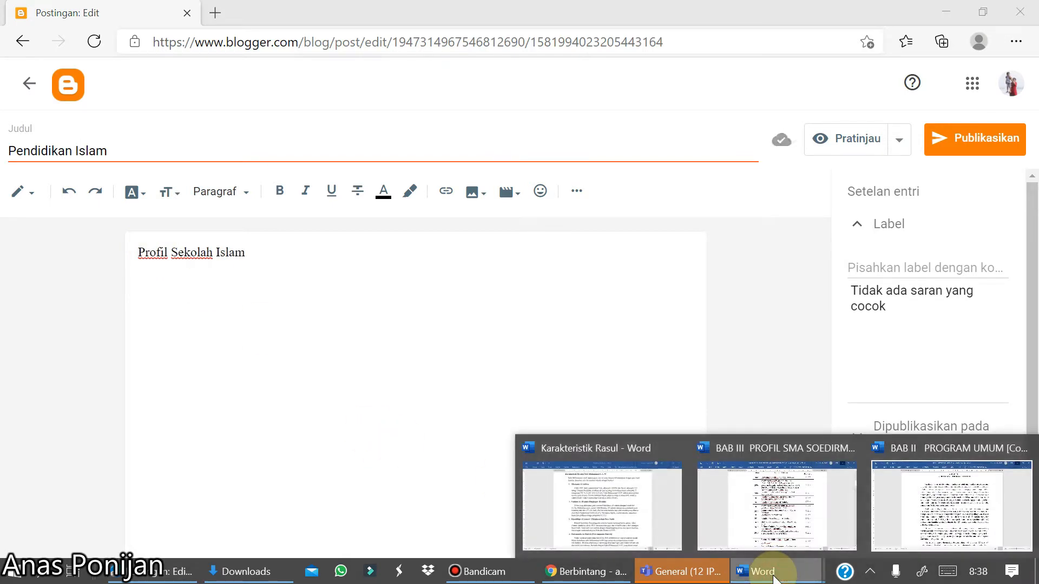
{"action": "left_click", "coordinate": [774, 537]}
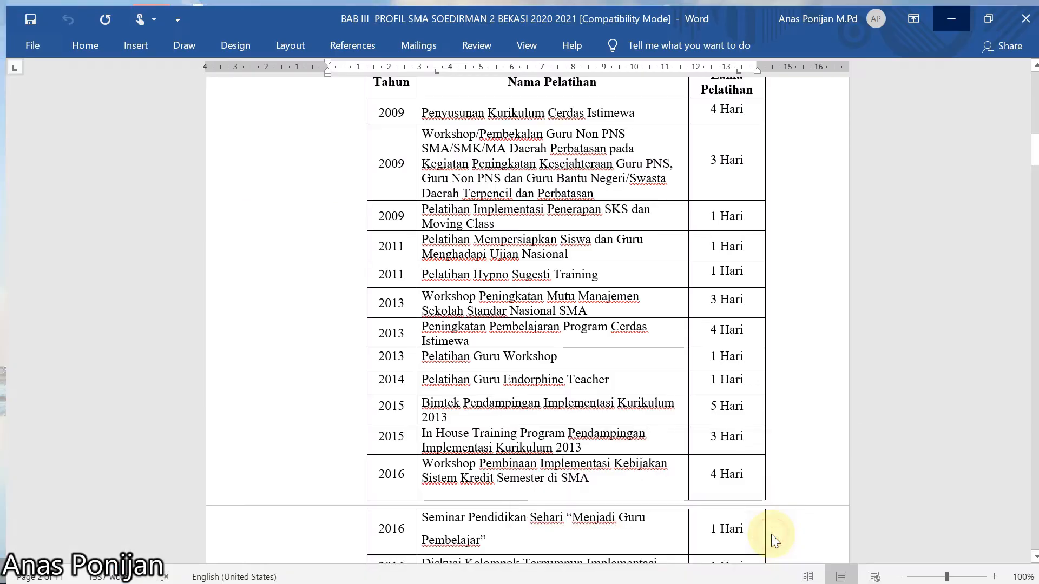
{"action": "scroll", "coordinate": [772, 534], "scroll_direction": "up", "scroll_amount": 8}
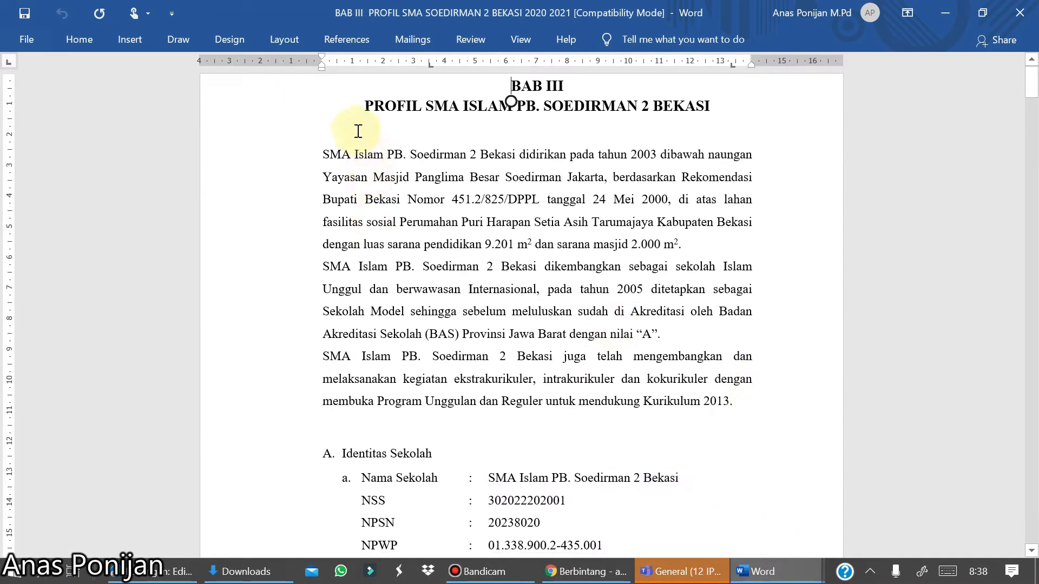
{"action": "left_click_drag", "start_coordinate": [364, 105], "coordinate": [688, 444]}
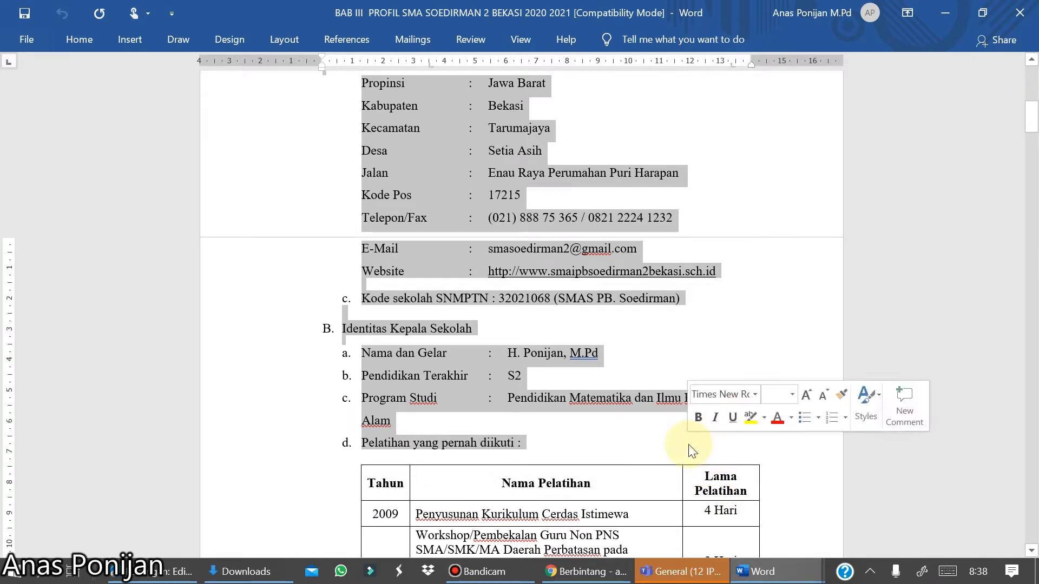
{"action": "right_click", "coordinate": [457, 184]}
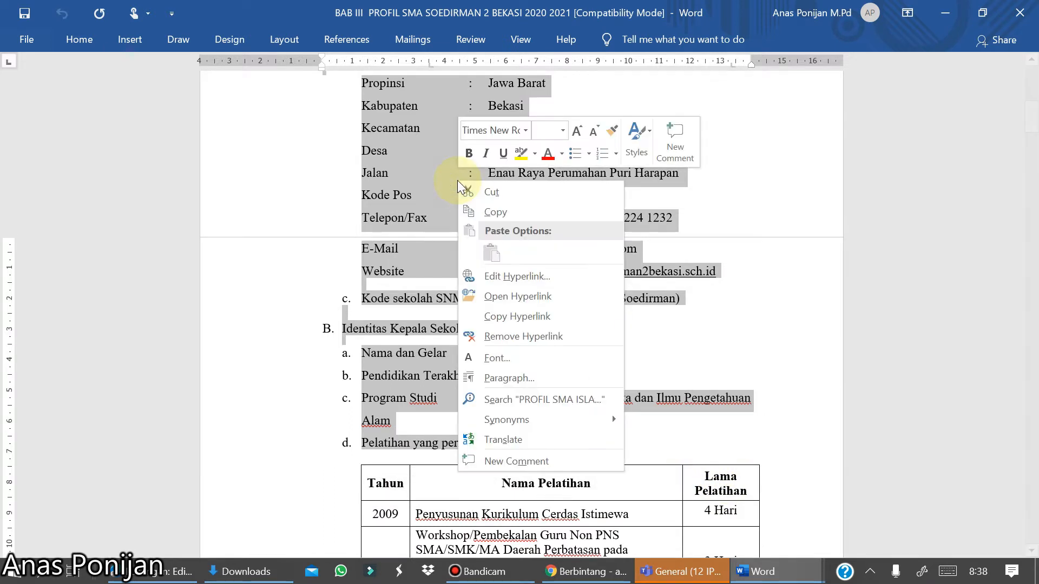
{"action": "left_click", "coordinate": [502, 213]}
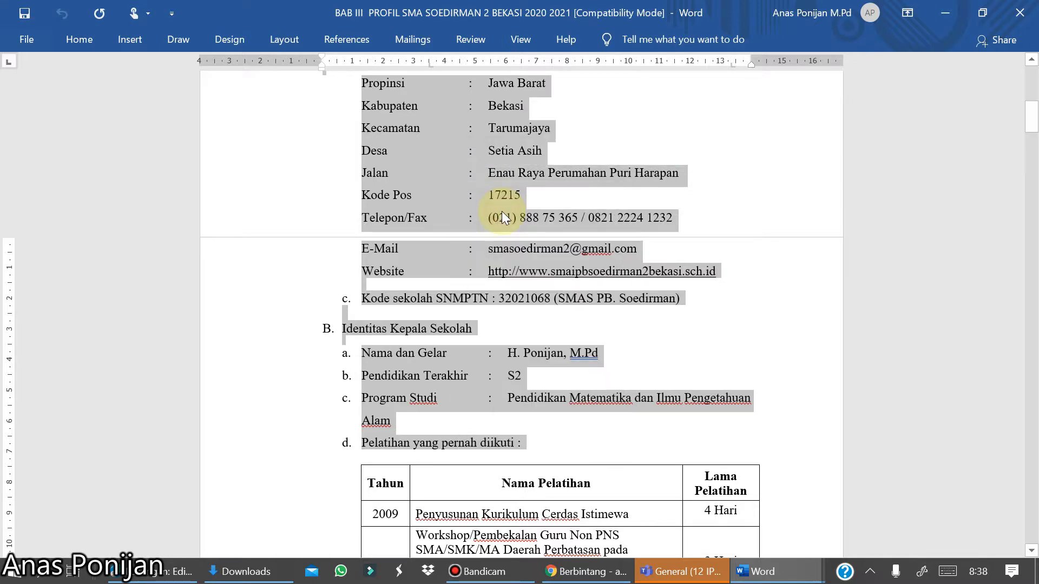
- Return to the post editor and paste the copied school profile below the opening line
{"action": "left_click", "coordinate": [165, 574]}
{"action": "left_click", "coordinate": [36, 197]}
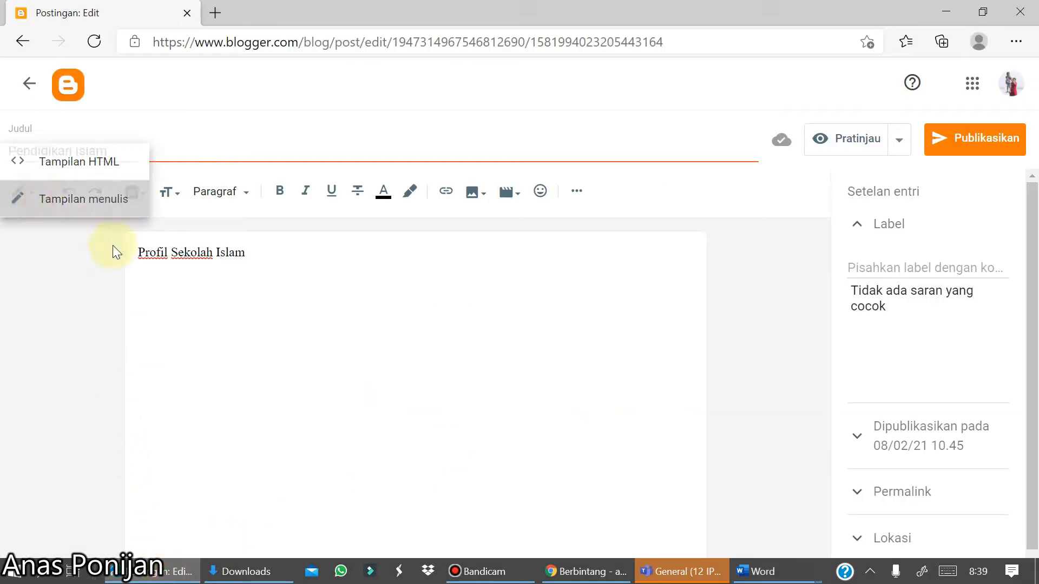
{"action": "left_click", "coordinate": [157, 304]}
{"action": "right_click", "coordinate": [157, 304]}
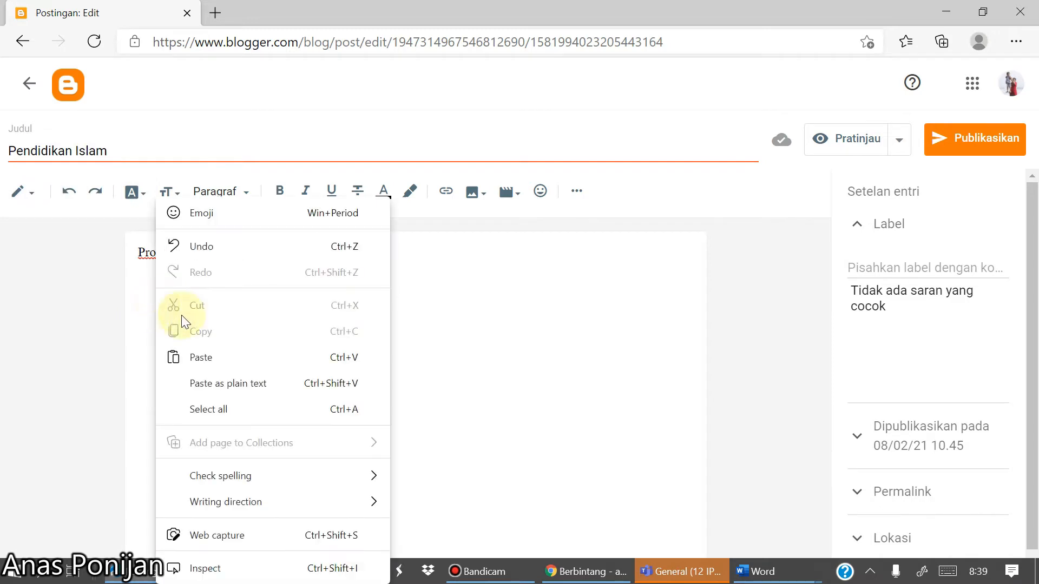
{"action": "left_click", "coordinate": [215, 358]}
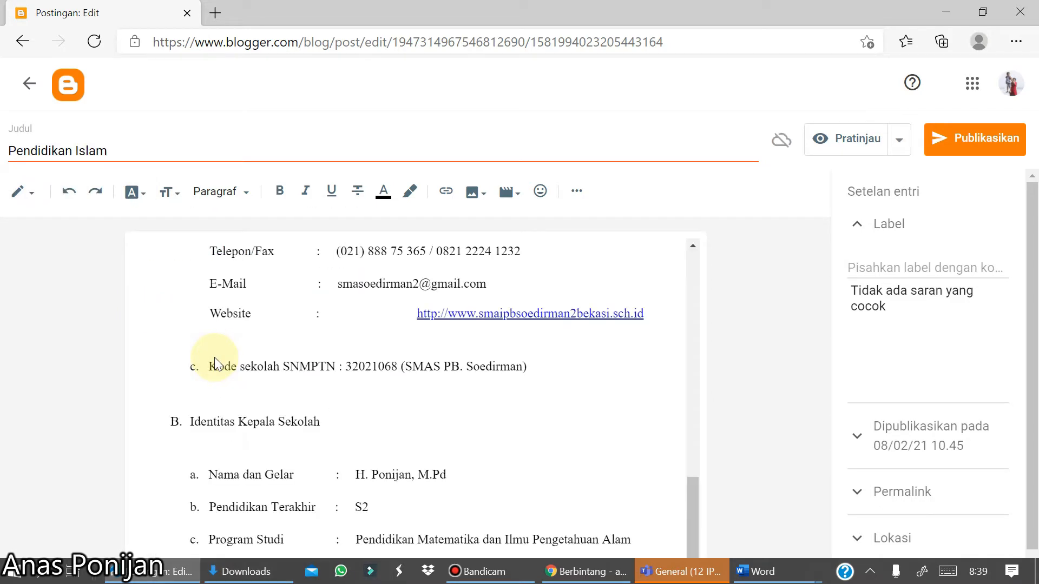
- Add the label Pendidikan to the post
{"action": "scroll", "coordinate": [214, 357], "scroll_direction": "up", "scroll_amount": 15}
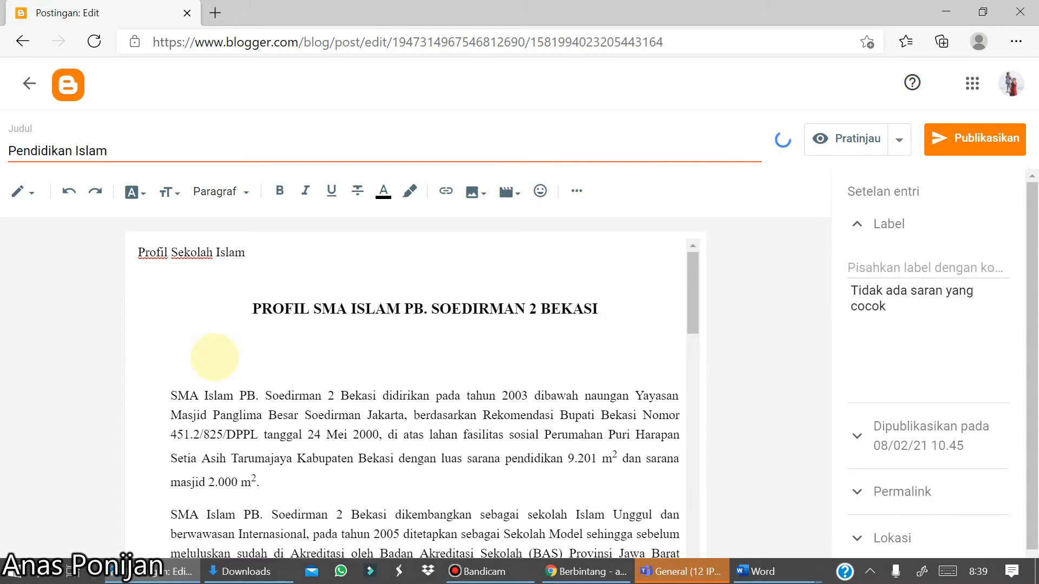
{"action": "scroll", "coordinate": [215, 357], "scroll_direction": "down", "scroll_amount": 15}
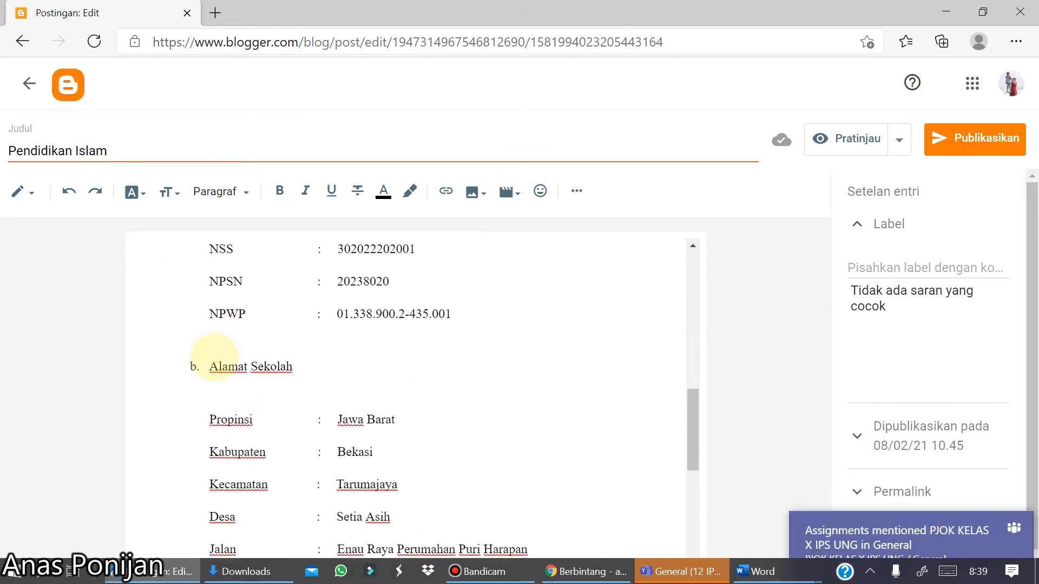
{"action": "scroll", "coordinate": [215, 357], "scroll_direction": "down", "scroll_amount": 5}
{"action": "scroll", "coordinate": [214, 357], "scroll_direction": "up", "scroll_amount": 20}
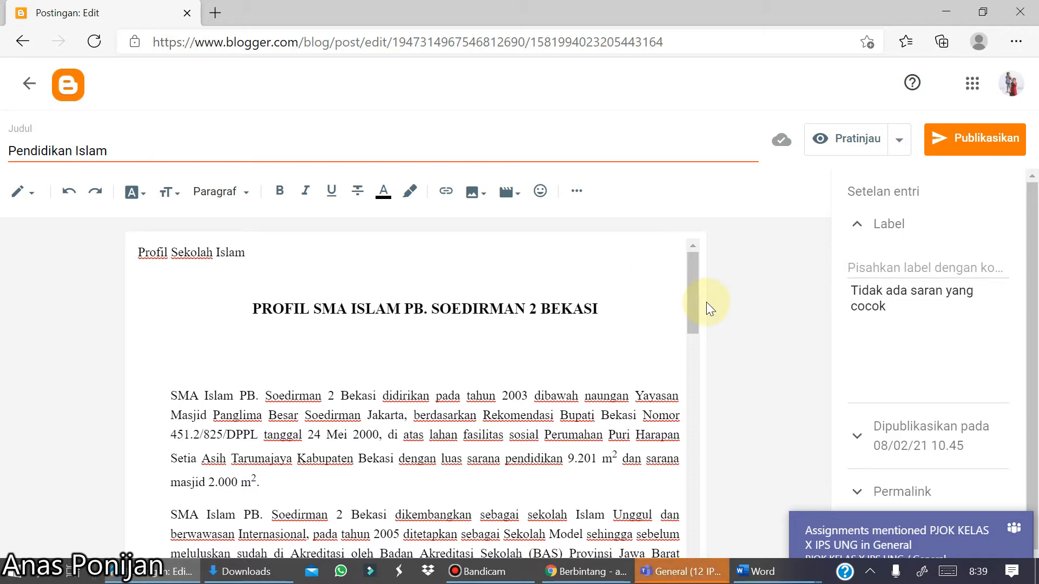
{"action": "left_click", "coordinate": [859, 268]}
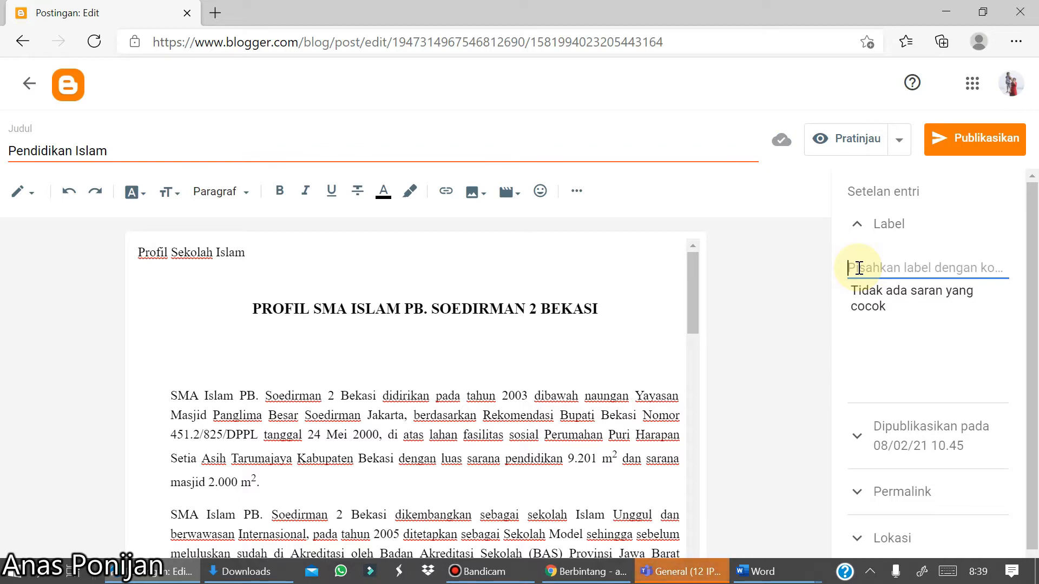
{"action": "type", "text": "Pendidikan"}
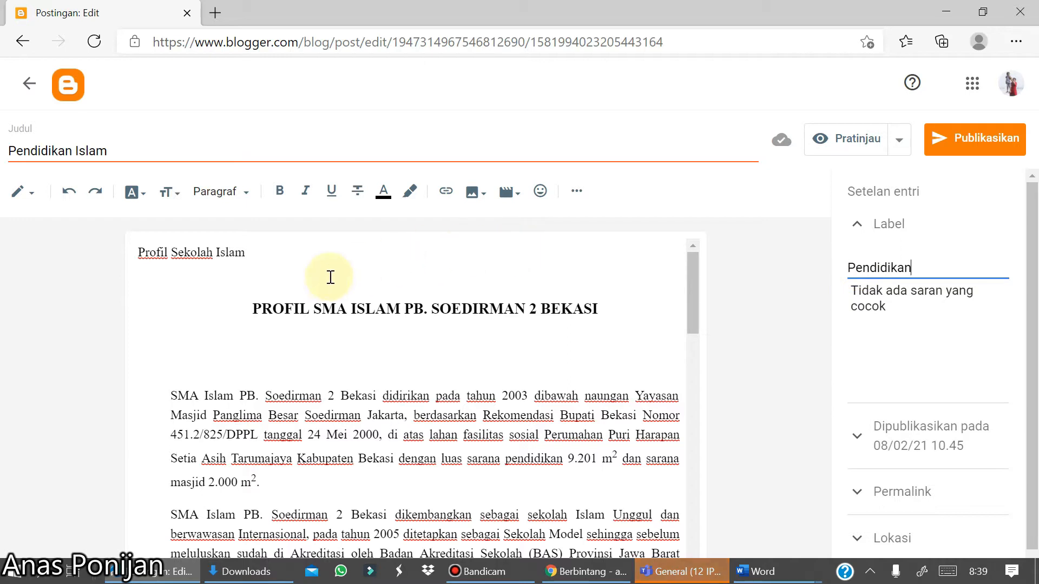
- Upload the gerbang Pangsoed photo from drive D and insert it below the opening line
{"action": "left_click", "coordinate": [250, 280]}
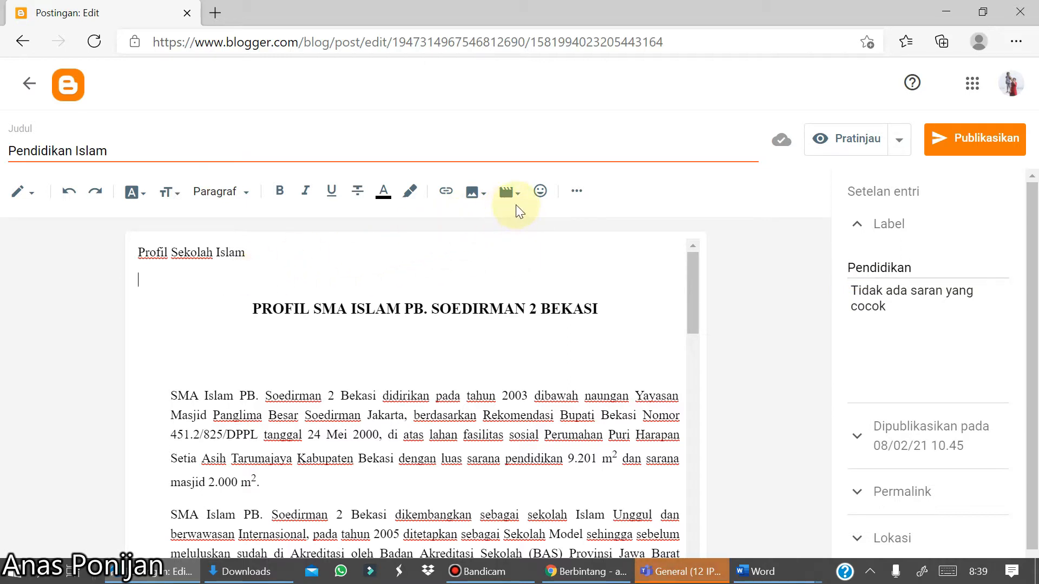
{"action": "left_click", "coordinate": [483, 204]}
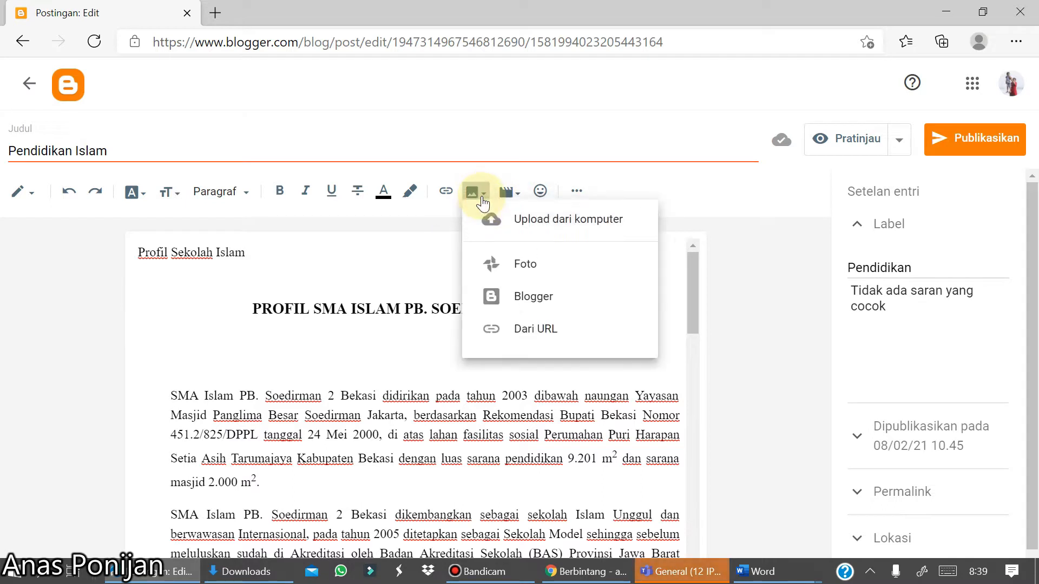
{"action": "left_click", "coordinate": [516, 225]}
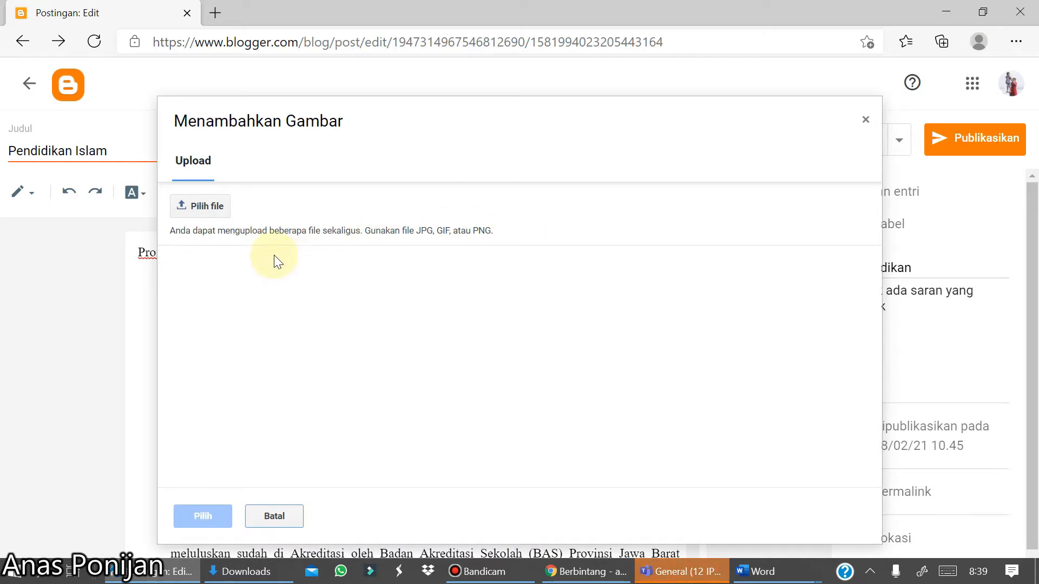
{"action": "left_click", "coordinate": [204, 206]}
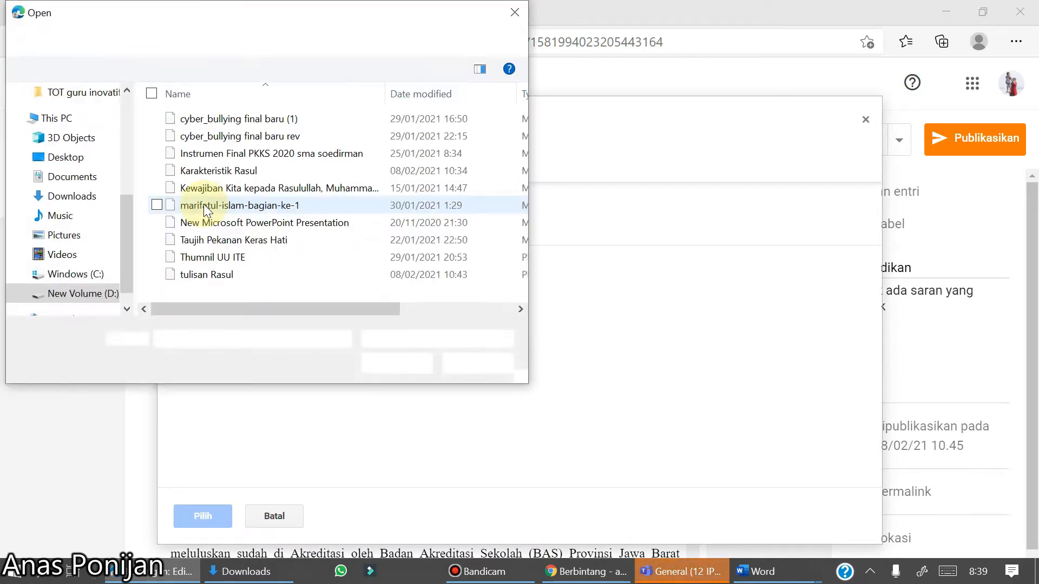
{"action": "left_click", "coordinate": [89, 294]}
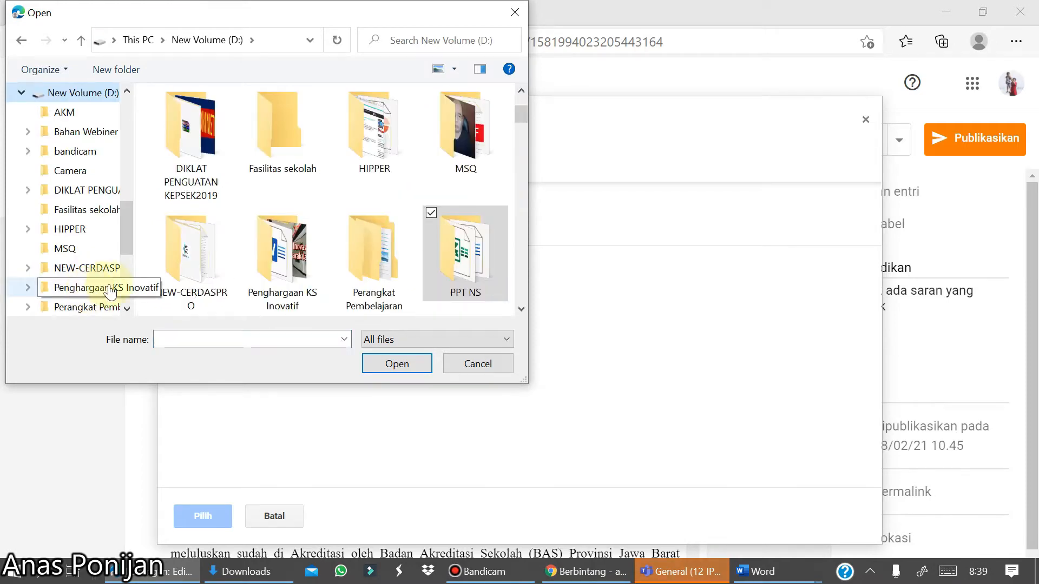
{"action": "left_click", "coordinate": [85, 131]}
{"action": "left_click", "coordinate": [464, 233]}
{"action": "double_click", "coordinate": [464, 234]}
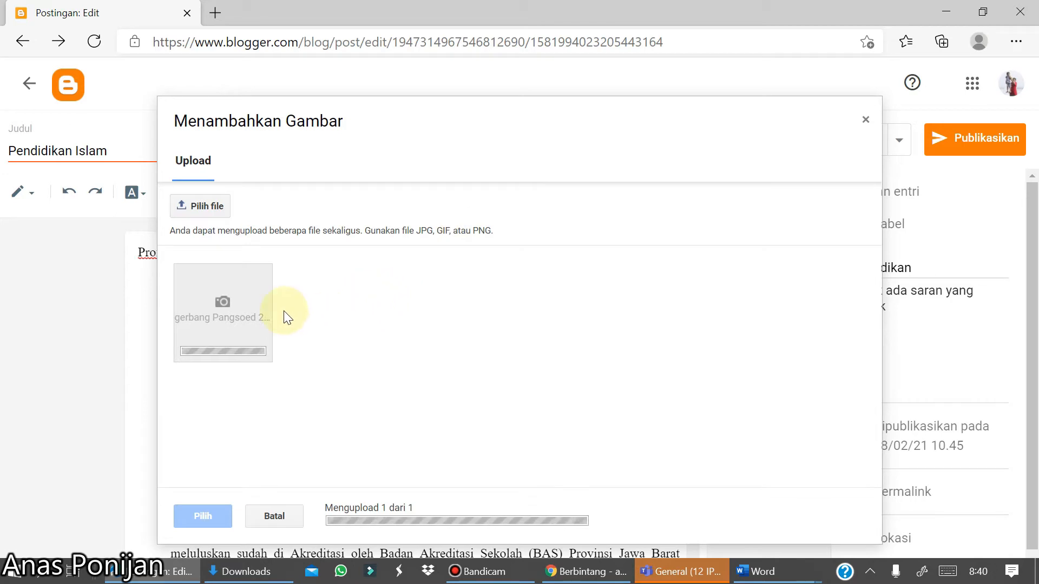
{"action": "left_click", "coordinate": [202, 518]}
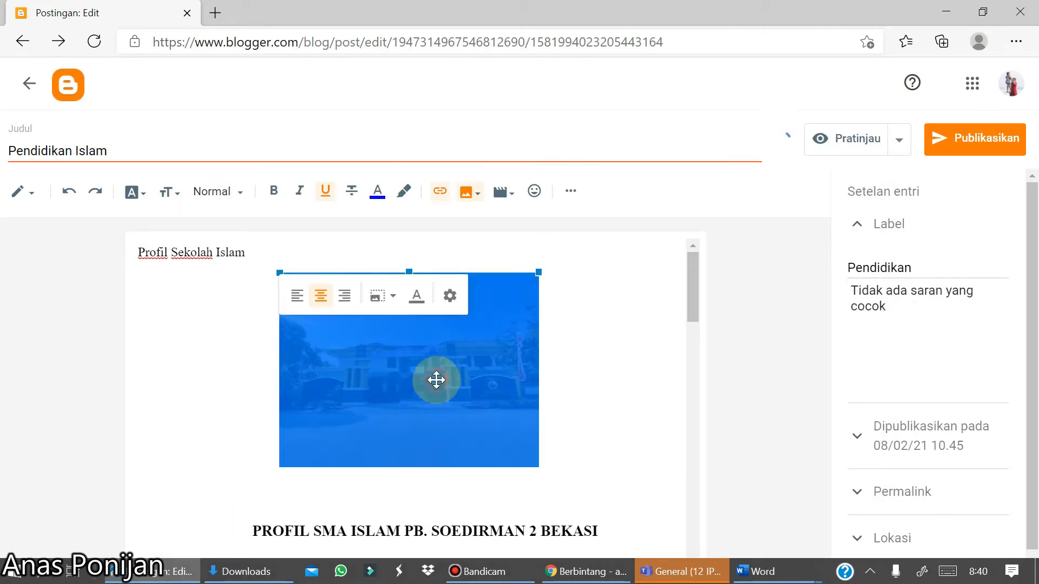
- Widen the inserted photo slightly on both sides
{"action": "left_click_drag", "start_coordinate": [537, 370], "coordinate": [563, 368]}
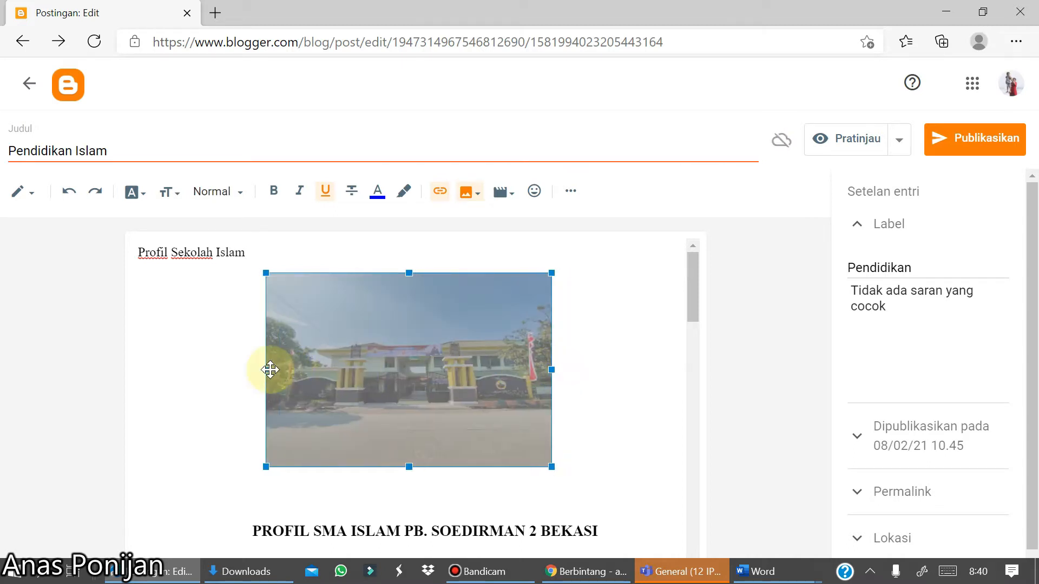
{"action": "left_click_drag", "start_coordinate": [264, 368], "coordinate": [242, 368]}
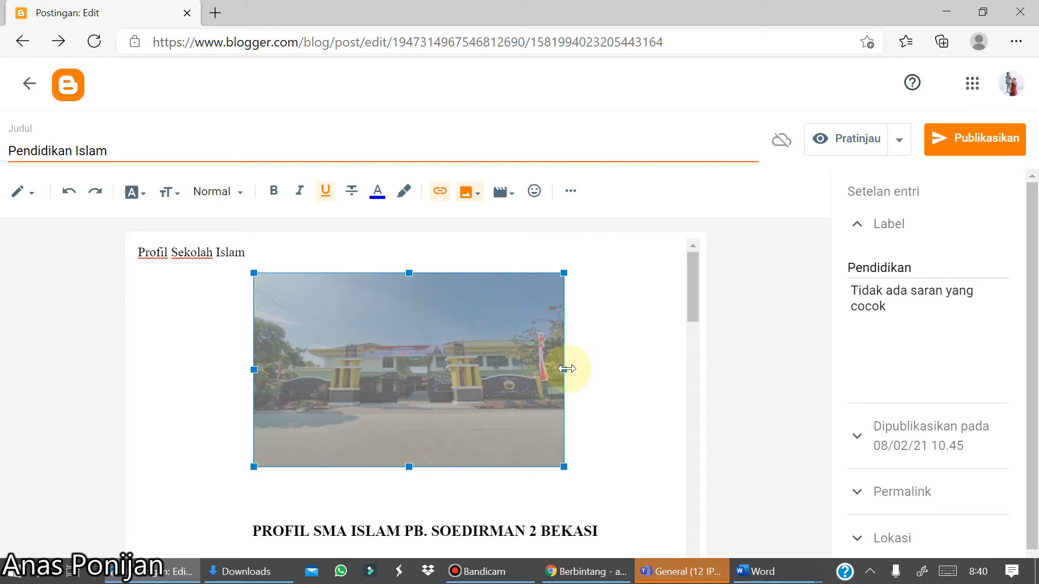
{"action": "left_click_drag", "start_coordinate": [564, 370], "coordinate": [575, 368]}
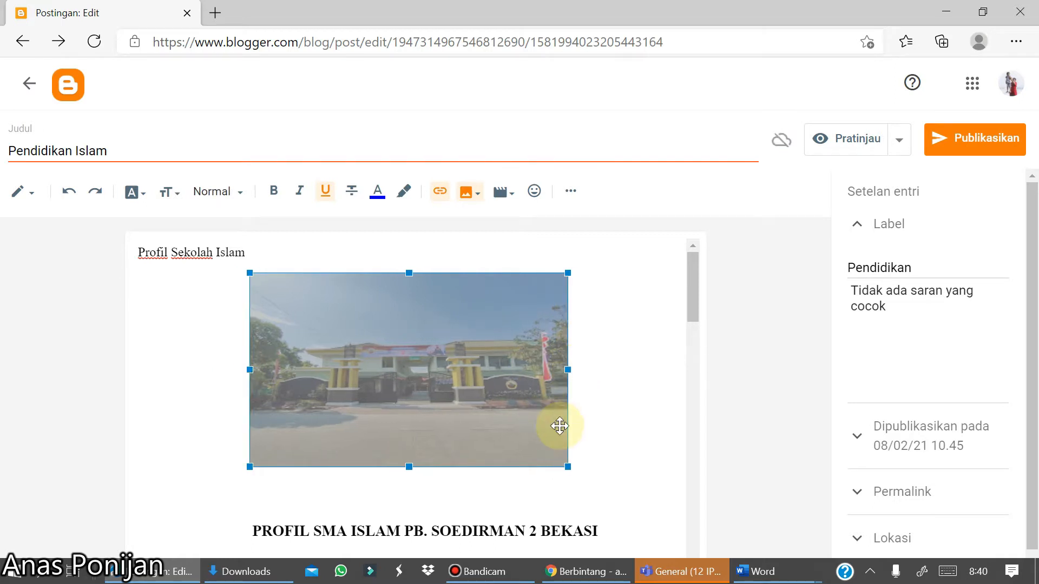
{"action": "left_click", "coordinate": [622, 412]}
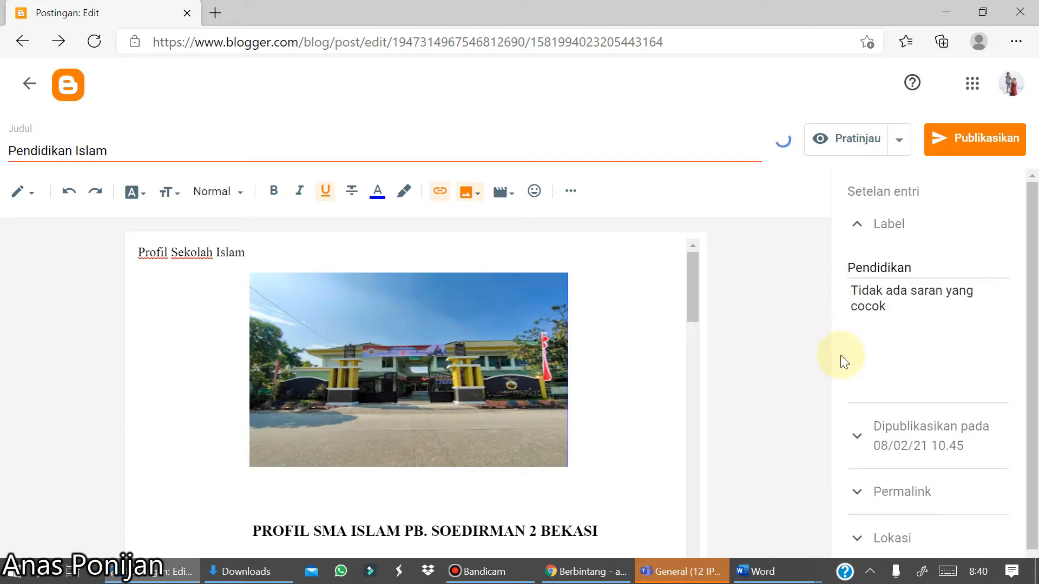
- Publish the post and confirm publication
{"action": "scroll", "coordinate": [941, 495], "scroll_direction": "down", "scroll_amount": 1}
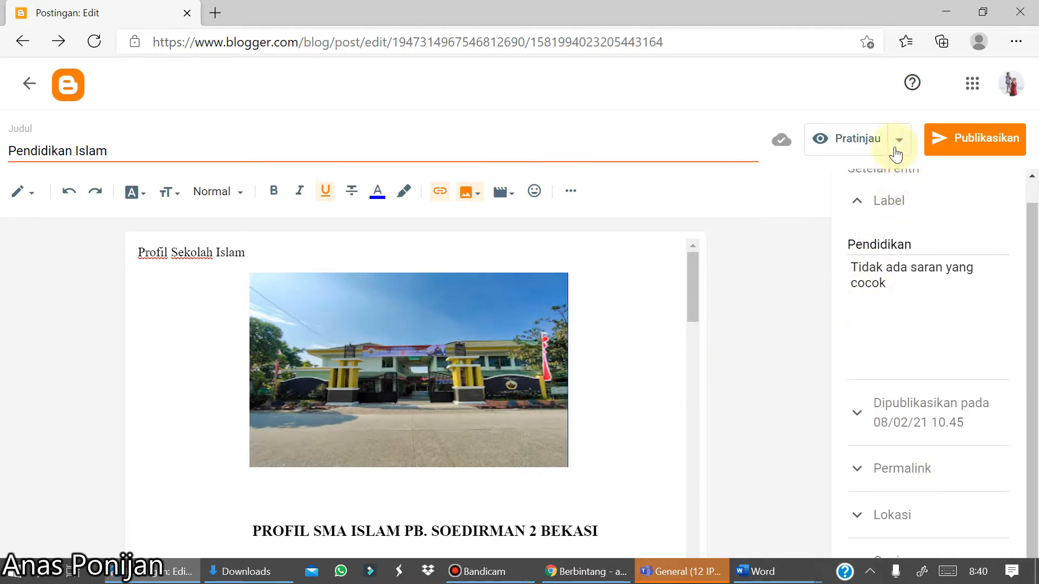
{"action": "left_click", "coordinate": [947, 140]}
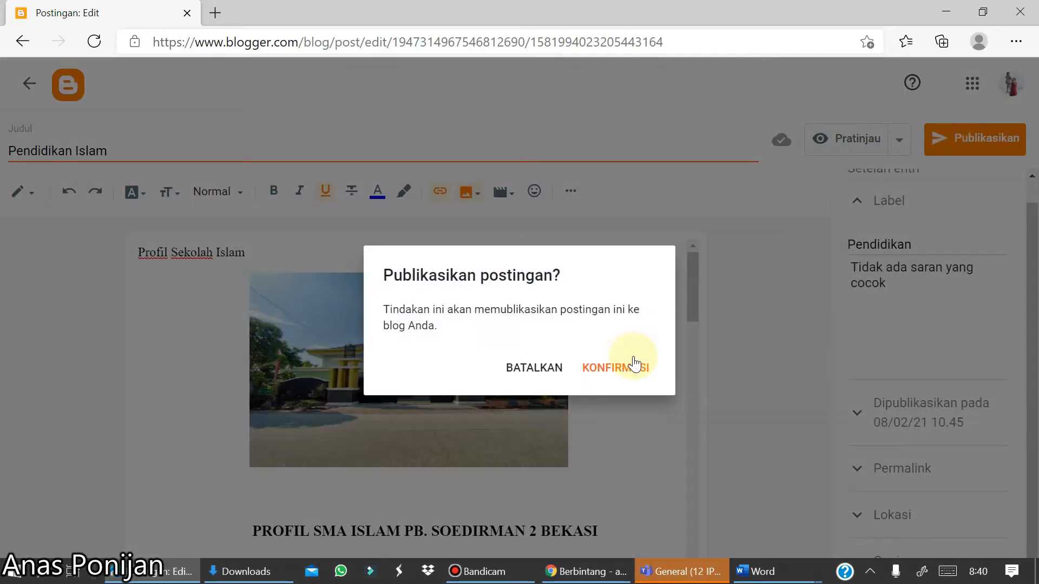
{"action": "left_click", "coordinate": [616, 370]}
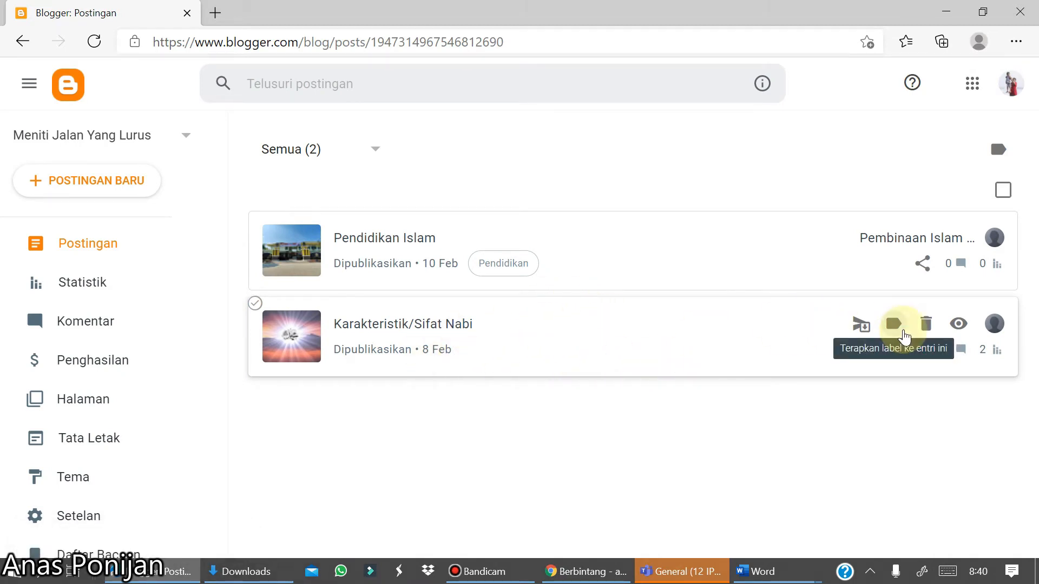
- Apply the labels Sejarah and newsticker to the Karakteristik/Sifat Nabi post
{"action": "left_click", "coordinate": [894, 324]}
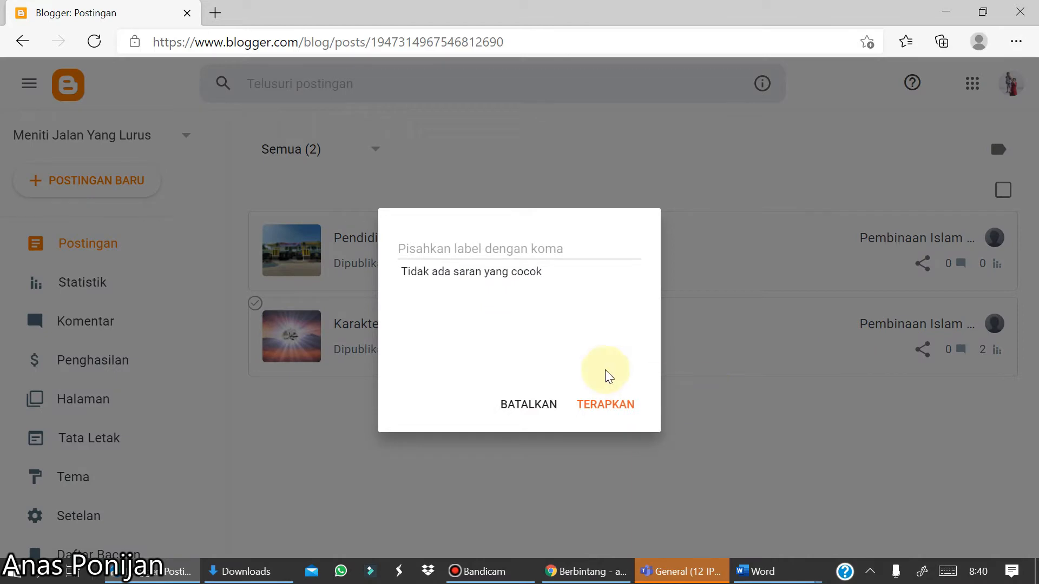
{"action": "left_click", "coordinate": [439, 249]}
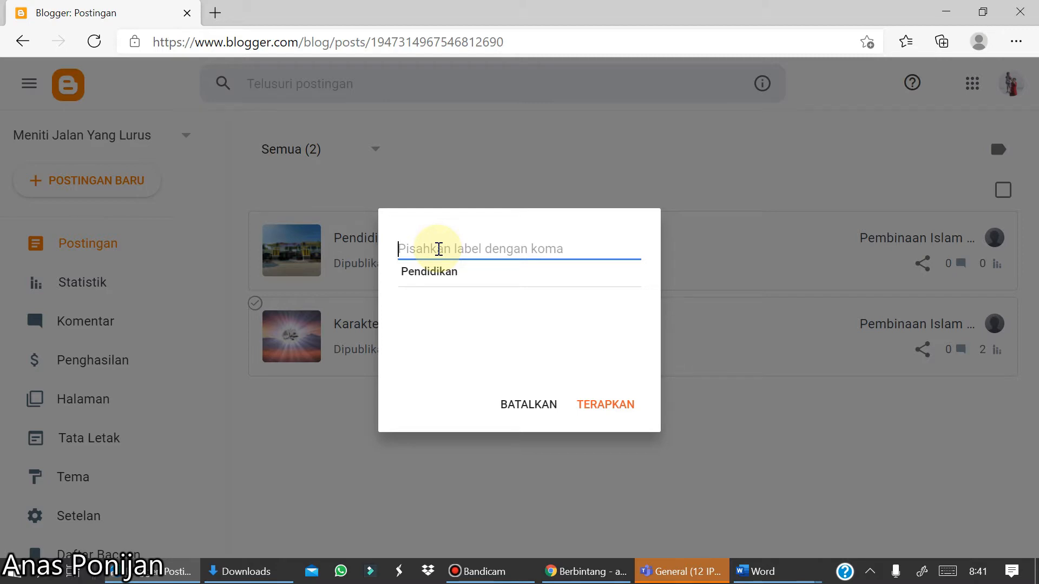
{"action": "type", "text": "Sejarah"}
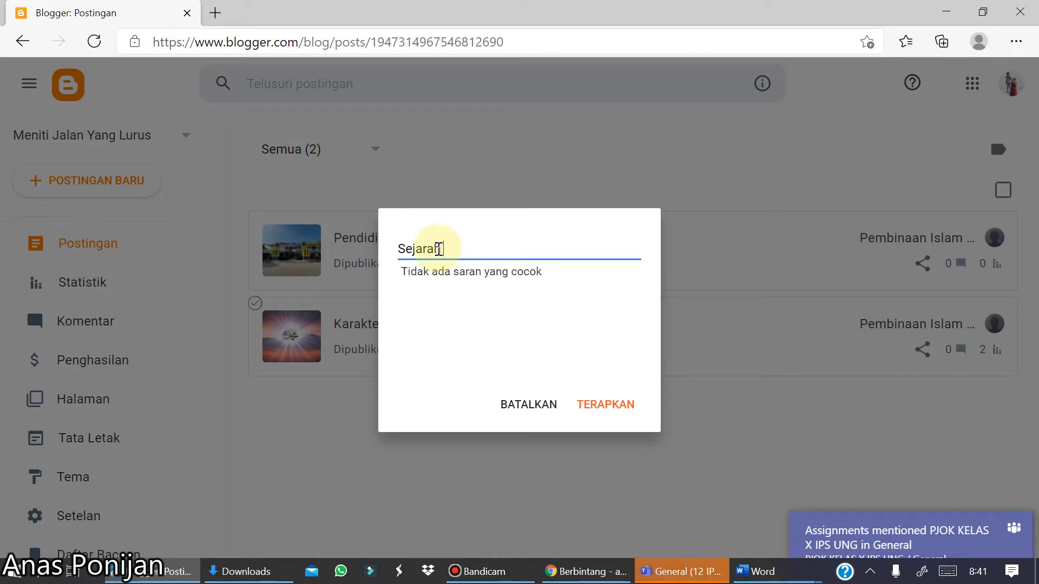
{"action": "type", "text": " Islam"}
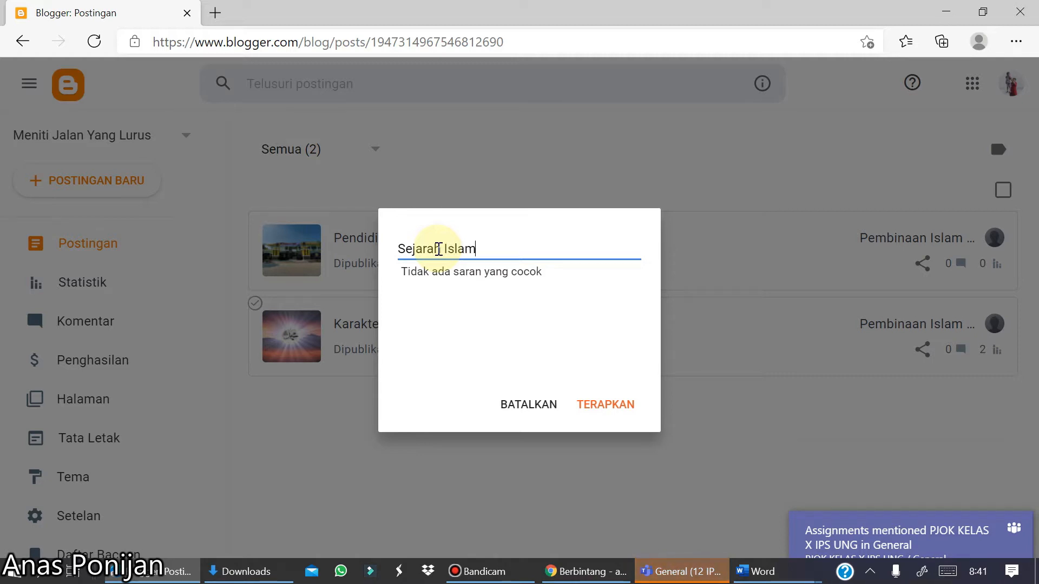
{"action": "key", "text": "BackSpace"}
{"action": "key", "text": "BackSpace"}
{"action": "key", "text": "BackSpace"}
{"action": "key", "text": "BackSpace"}
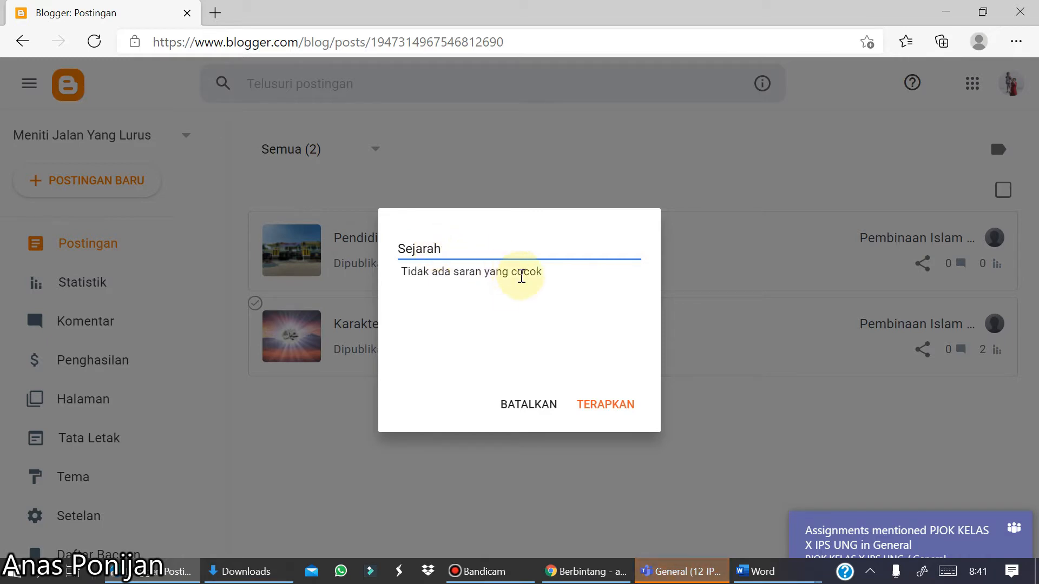
{"action": "type", "text": ", newstiker"}
{"action": "key", "text": "BackSpace"}
{"action": "key", "text": "BackSpace"}
{"action": "type", "text": "cker"}
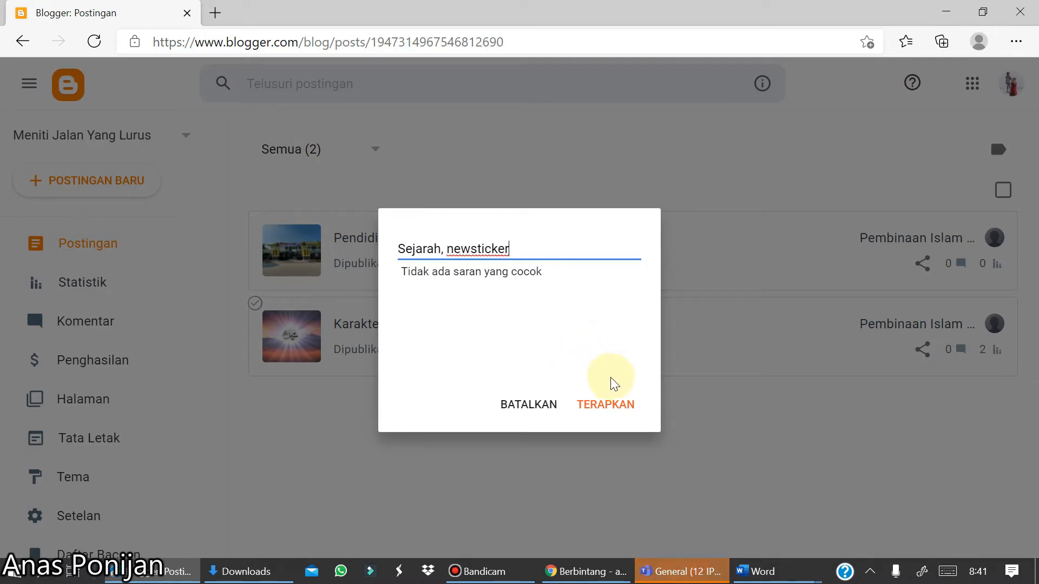
{"action": "left_click", "coordinate": [608, 407]}
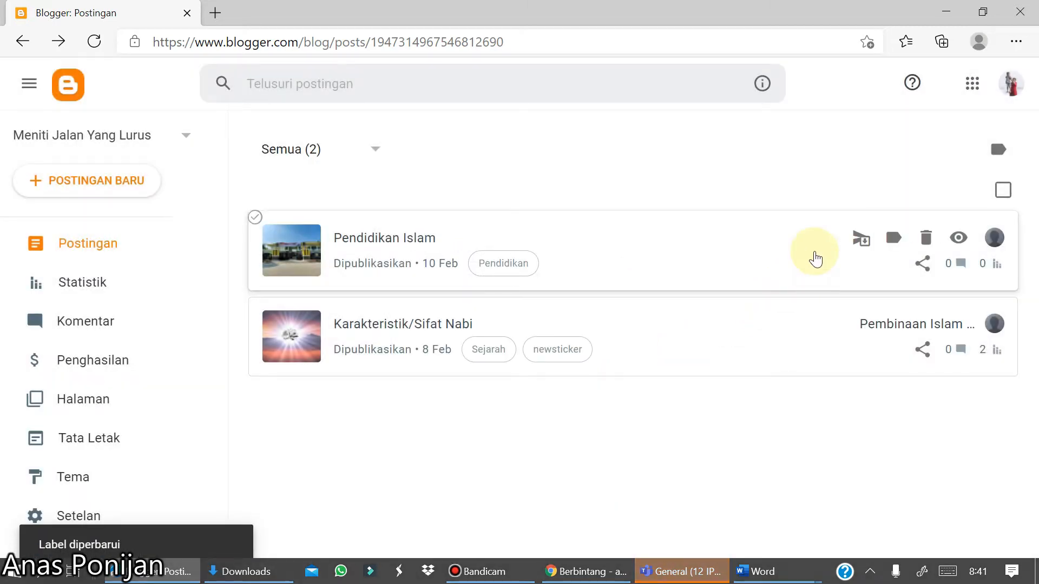
- Add the existing newsticker label to the Pendidikan Islam post alongside Pendidikan
{"action": "left_click", "coordinate": [890, 237]}
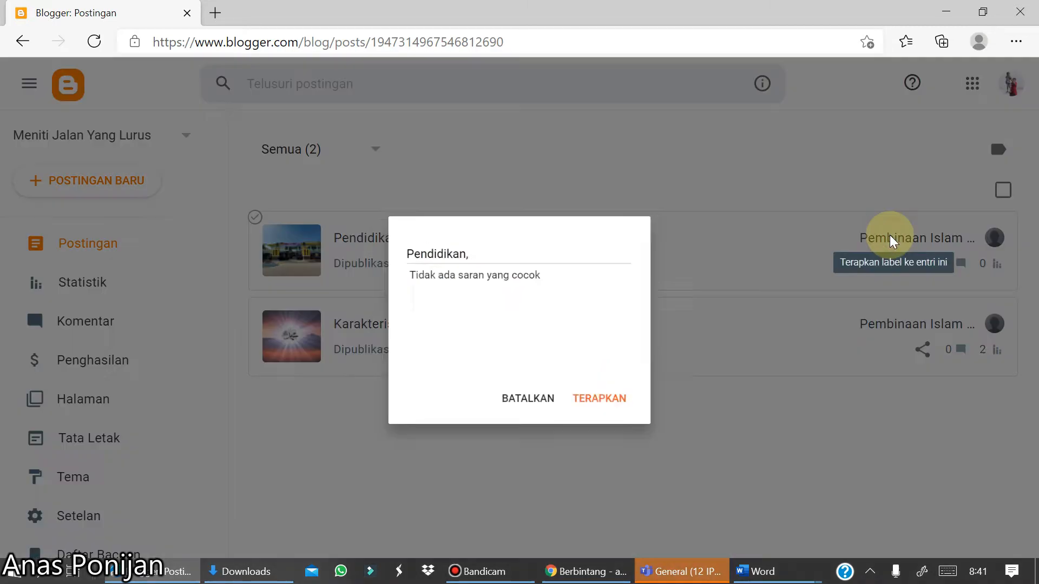
{"action": "left_click", "coordinate": [476, 245]}
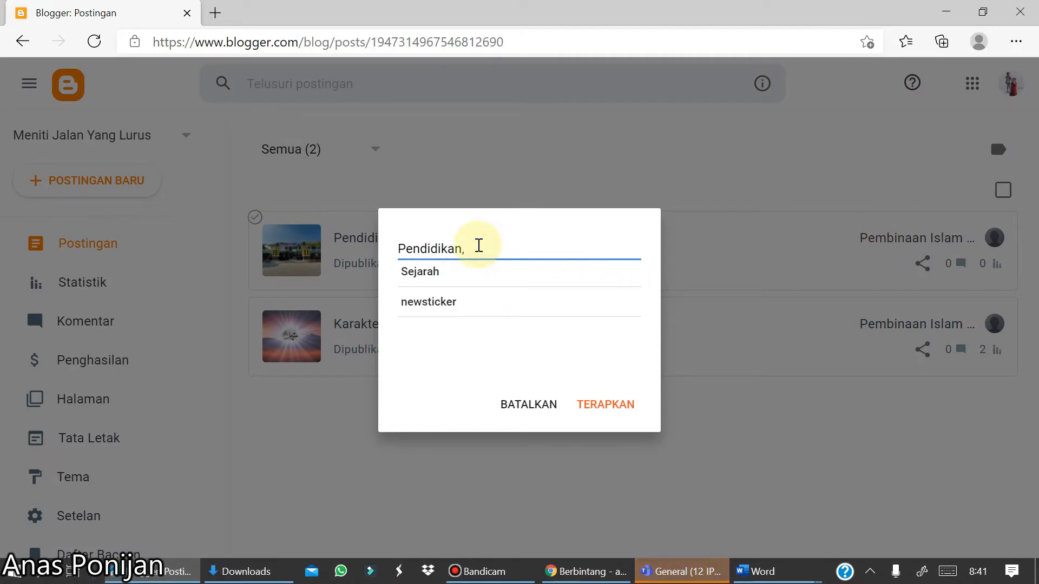
{"action": "left_click", "coordinate": [420, 316]}
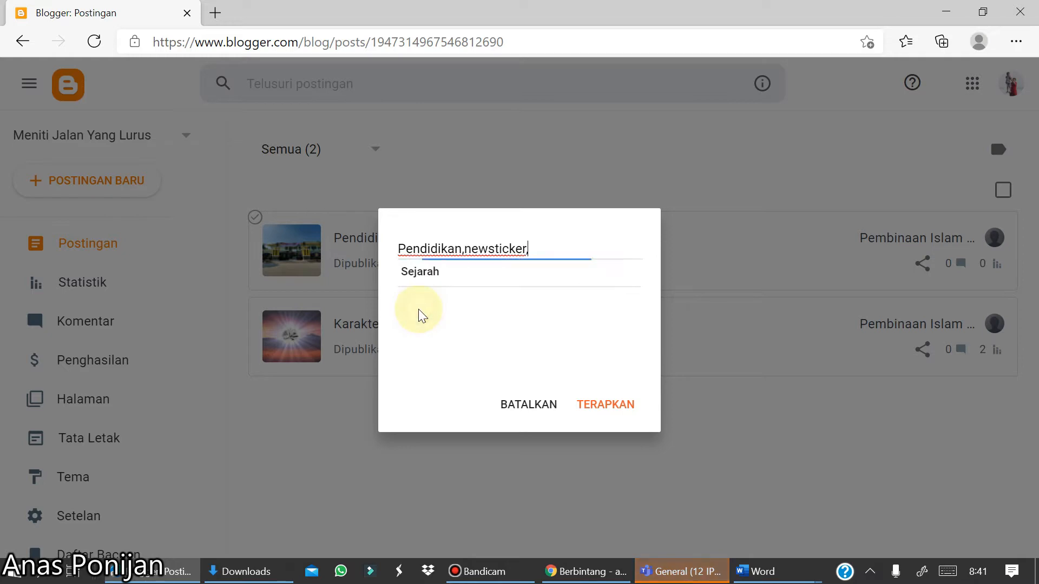
{"action": "left_click", "coordinate": [599, 413]}
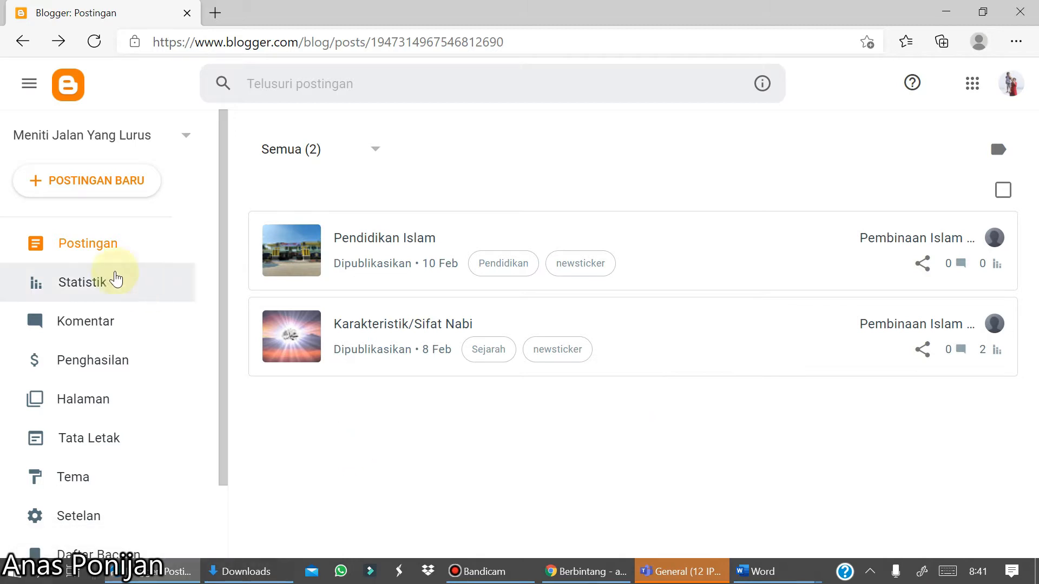
- Start a new post titled Teknologi Masa Pandemi
{"action": "left_click", "coordinate": [69, 183]}
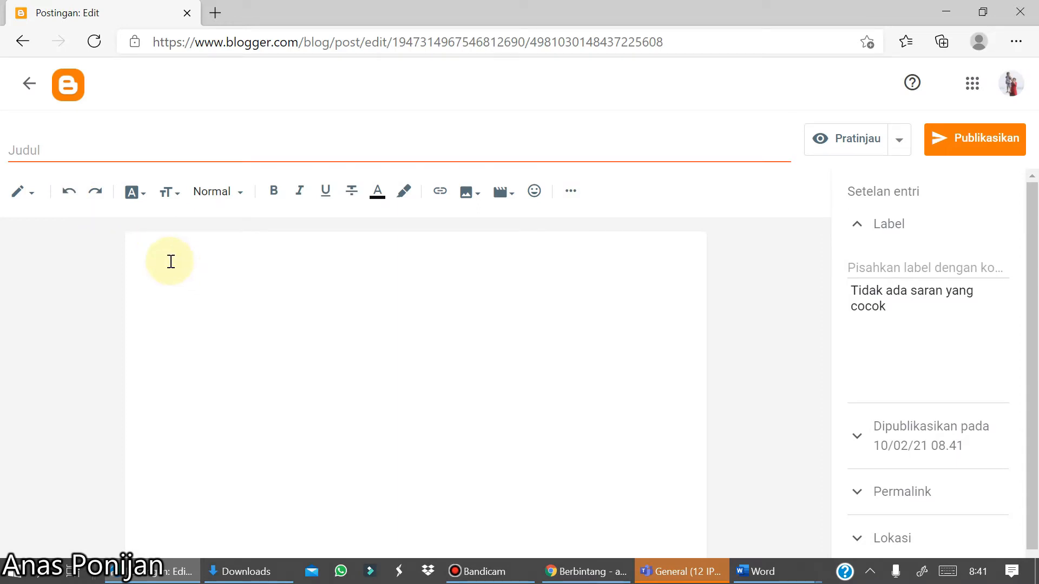
{"action": "type", "text": "Teknologi Masa Pandemi"}
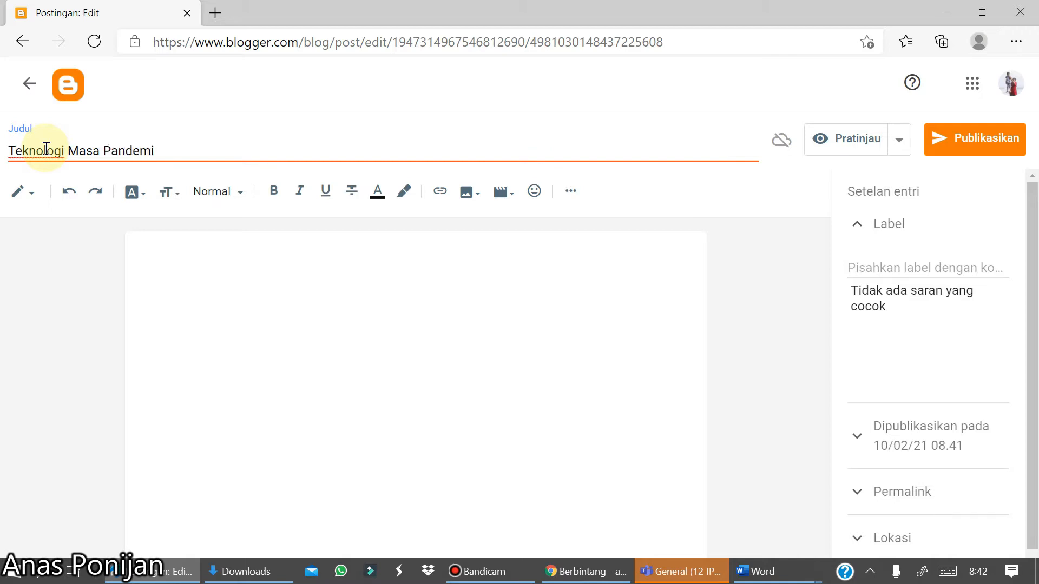
- Add the labels Teknologi and newsticker to the new post
{"action": "left_click", "coordinate": [860, 268]}
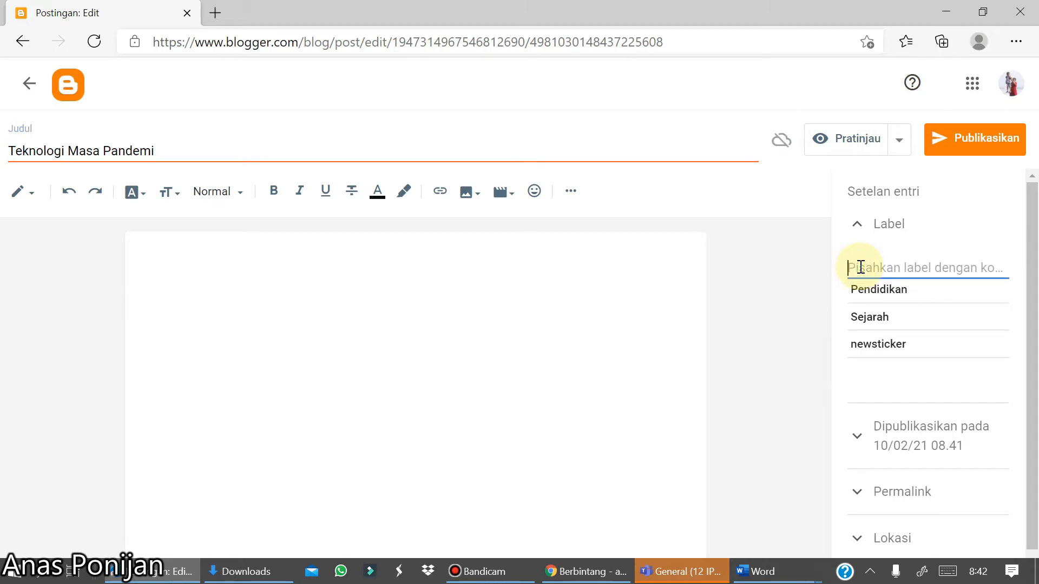
{"action": "type", "text": "Teknologi"}
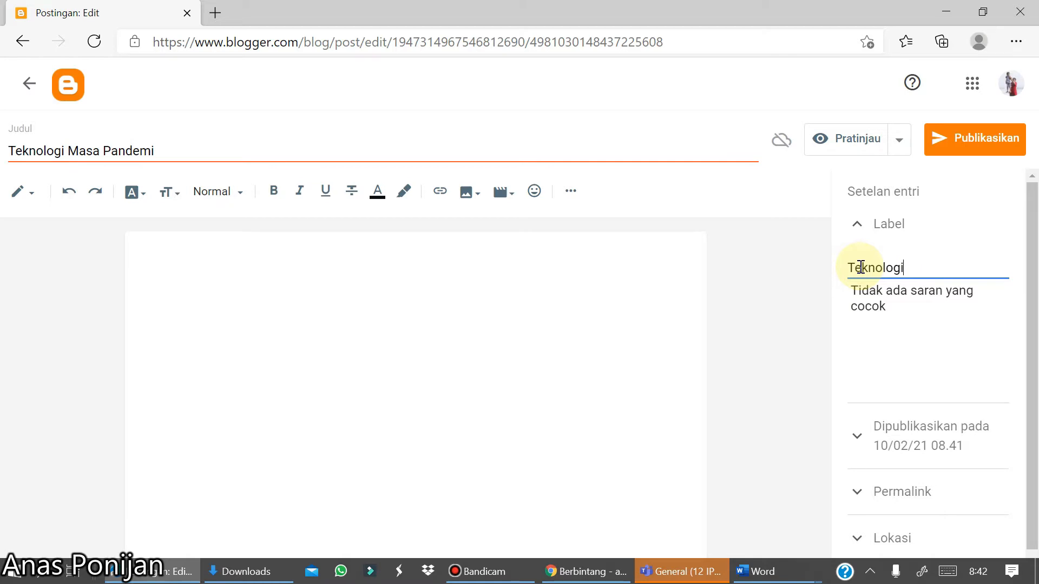
{"action": "type", "text": ","}
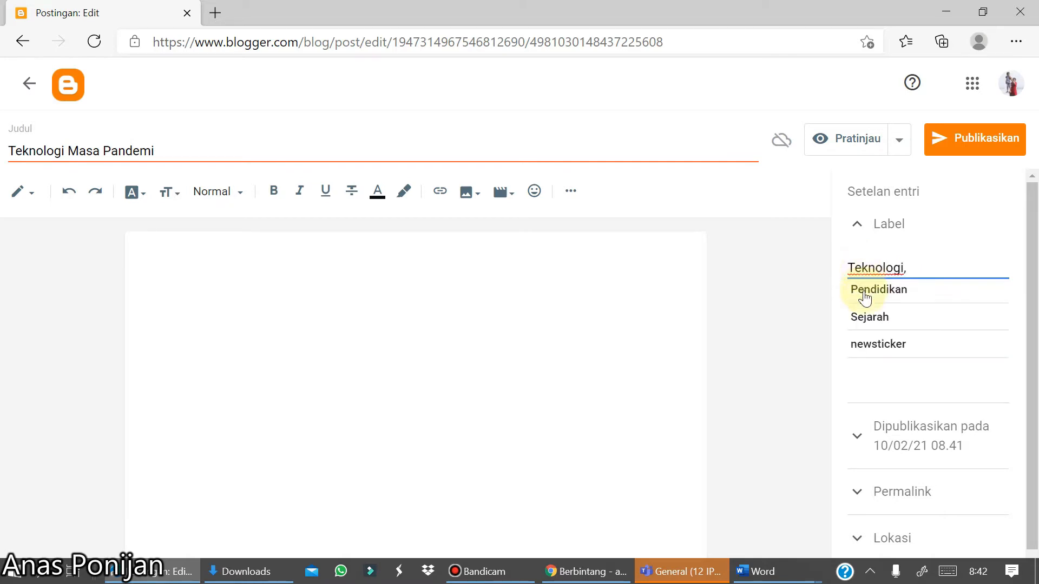
{"action": "left_click", "coordinate": [856, 349]}
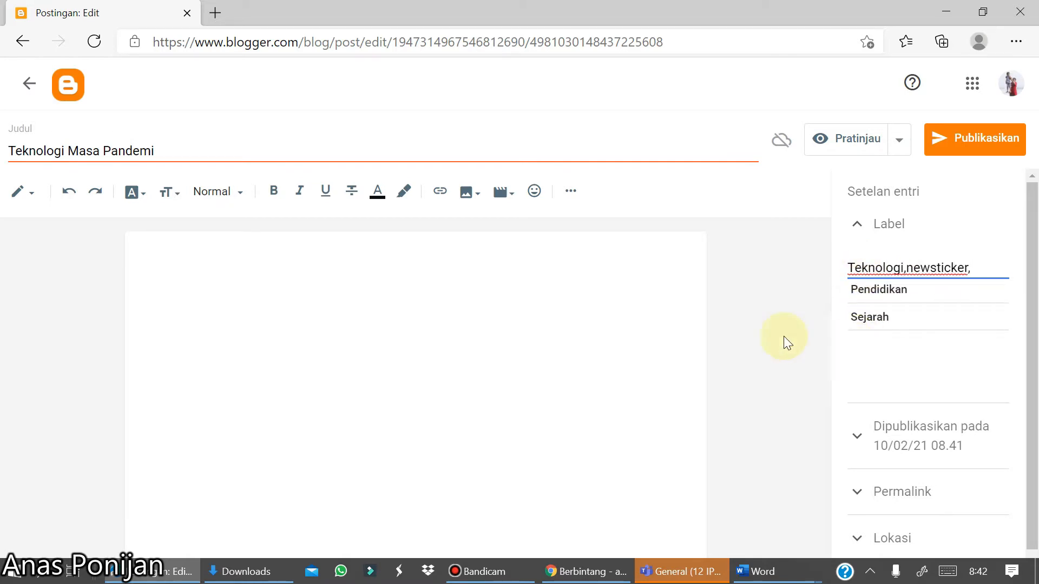
- Upload the Kantor Perpus digital pangsoed photo from the Bahan Webiner folder on drive D and insert it into the post
{"action": "left_click", "coordinate": [154, 270]}
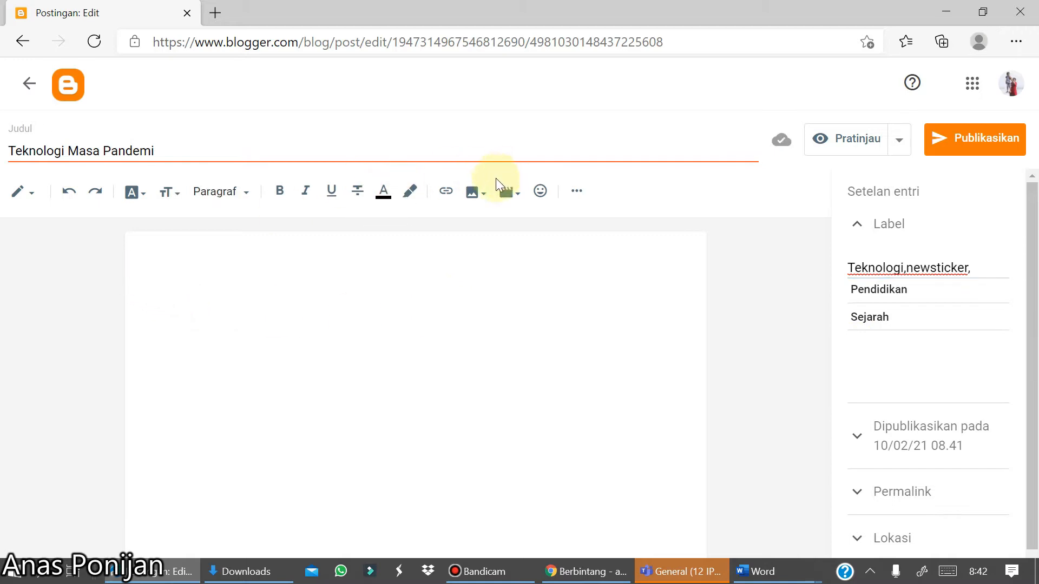
{"action": "left_click", "coordinate": [476, 192]}
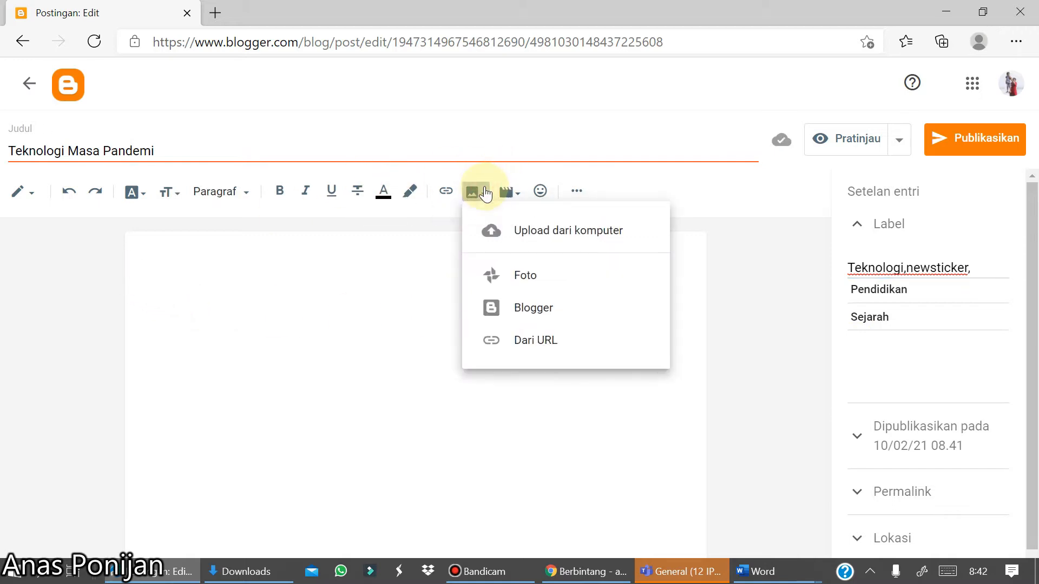
{"action": "left_click", "coordinate": [532, 231]}
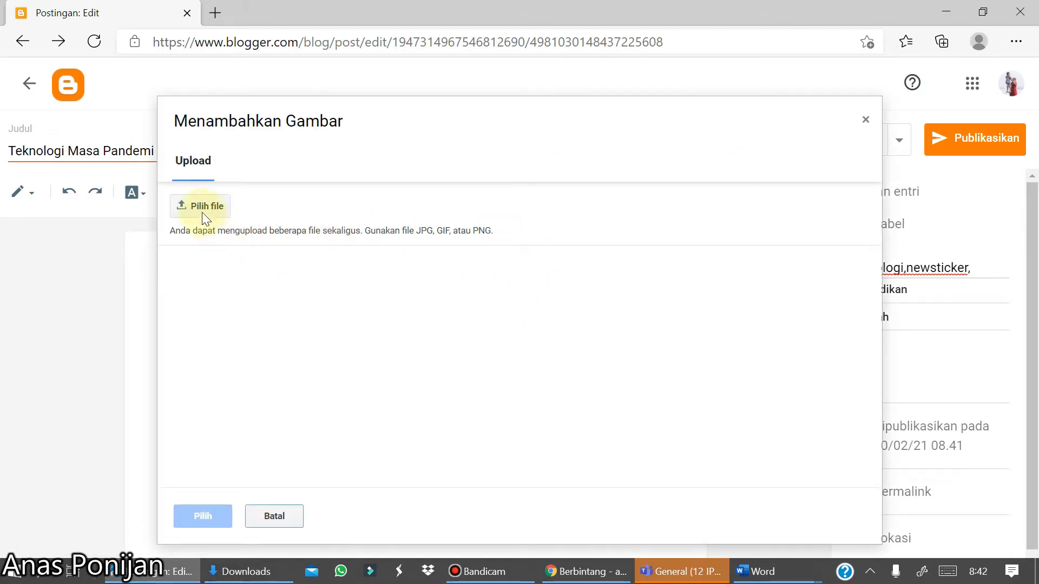
{"action": "left_click", "coordinate": [195, 200]}
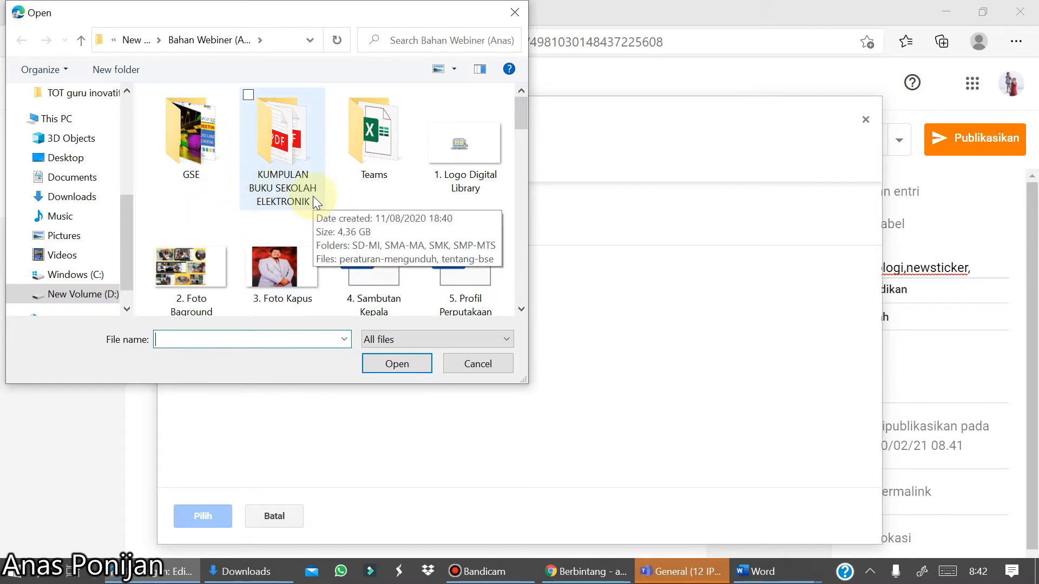
{"action": "scroll", "coordinate": [313, 196], "scroll_direction": "down", "scroll_amount": 3}
{"action": "left_click", "coordinate": [70, 295]}
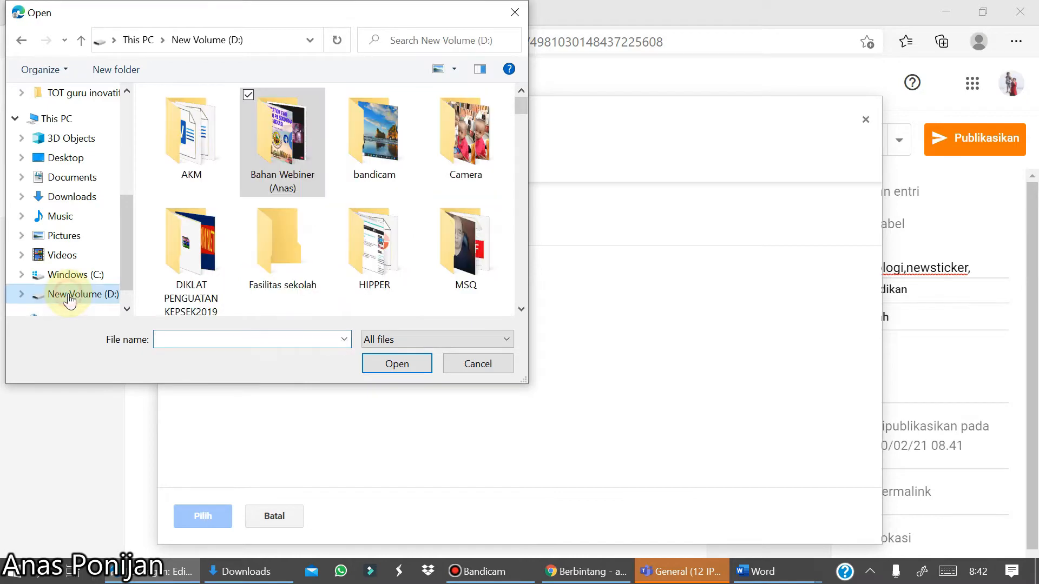
{"action": "double_click", "coordinate": [262, 139]}
{"action": "scroll", "coordinate": [261, 138], "scroll_direction": "down", "scroll_amount": 5}
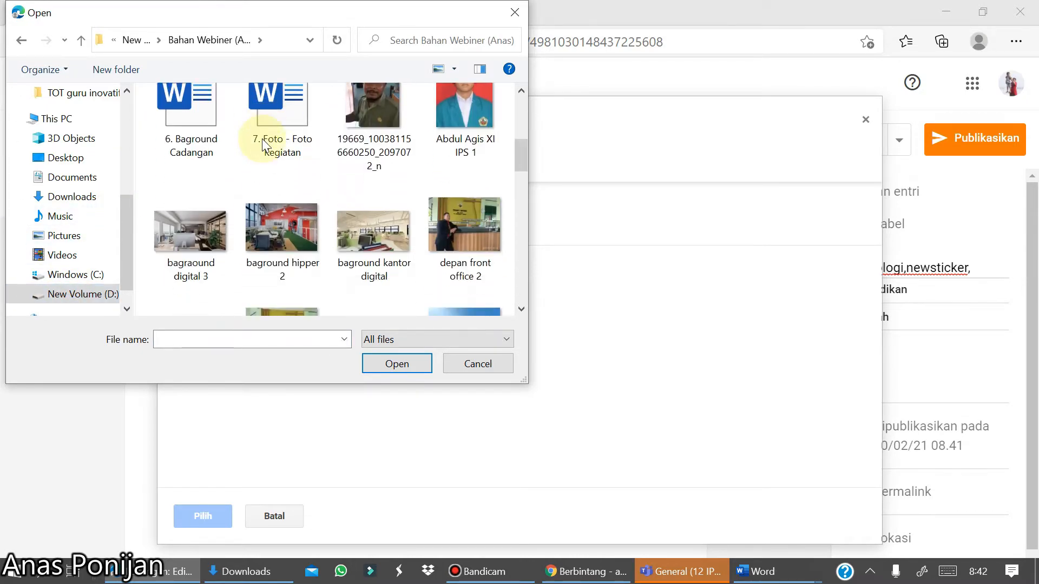
{"action": "scroll", "coordinate": [262, 138], "scroll_direction": "down", "scroll_amount": 3}
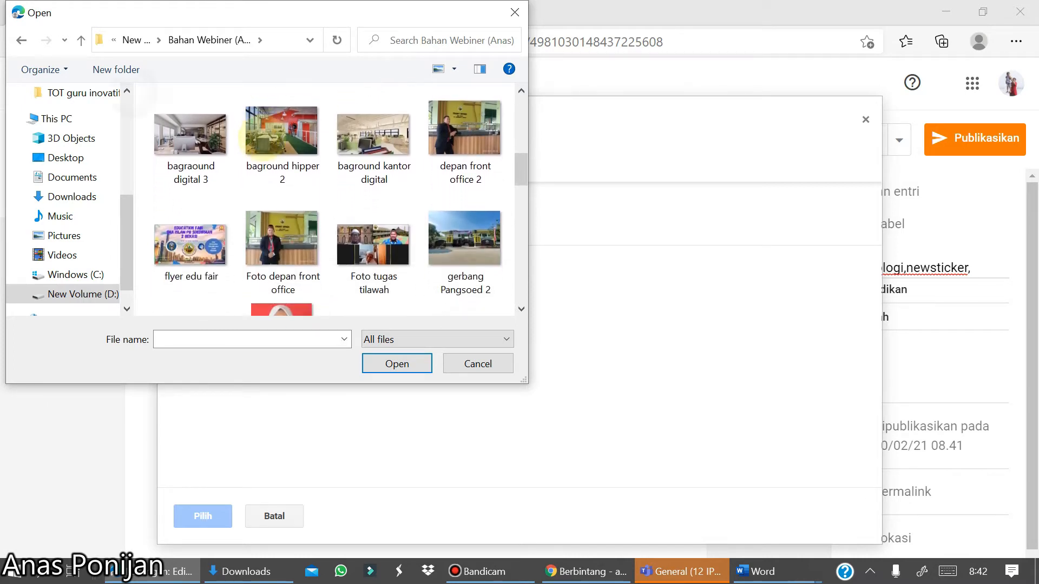
{"action": "scroll", "coordinate": [262, 138], "scroll_direction": "up", "scroll_amount": 3}
{"action": "scroll", "coordinate": [261, 139], "scroll_direction": "up", "scroll_amount": 2}
{"action": "scroll", "coordinate": [262, 139], "scroll_direction": "down", "scroll_amount": 8}
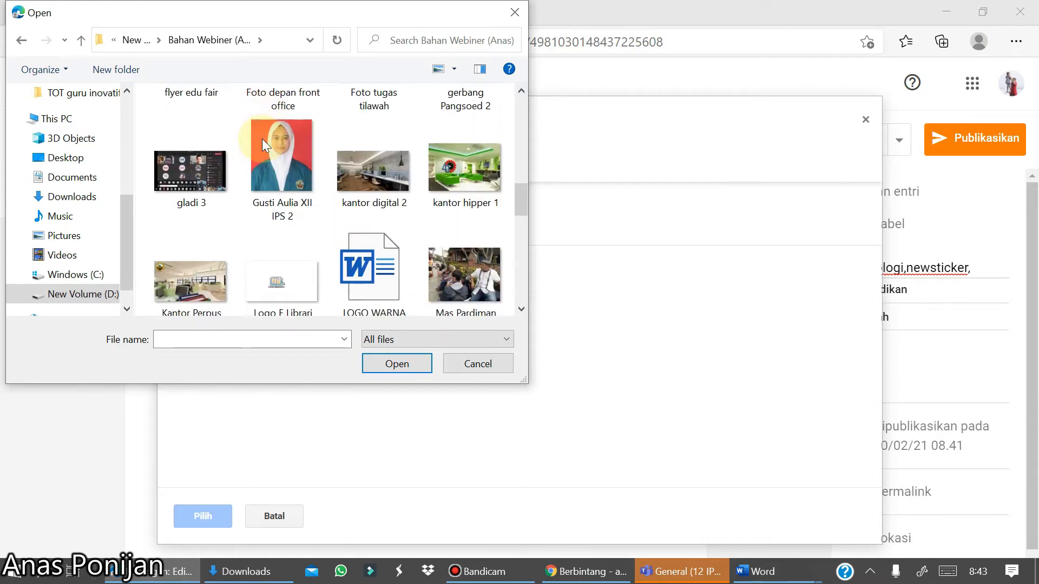
{"action": "scroll", "coordinate": [261, 139], "scroll_direction": "down", "scroll_amount": 1}
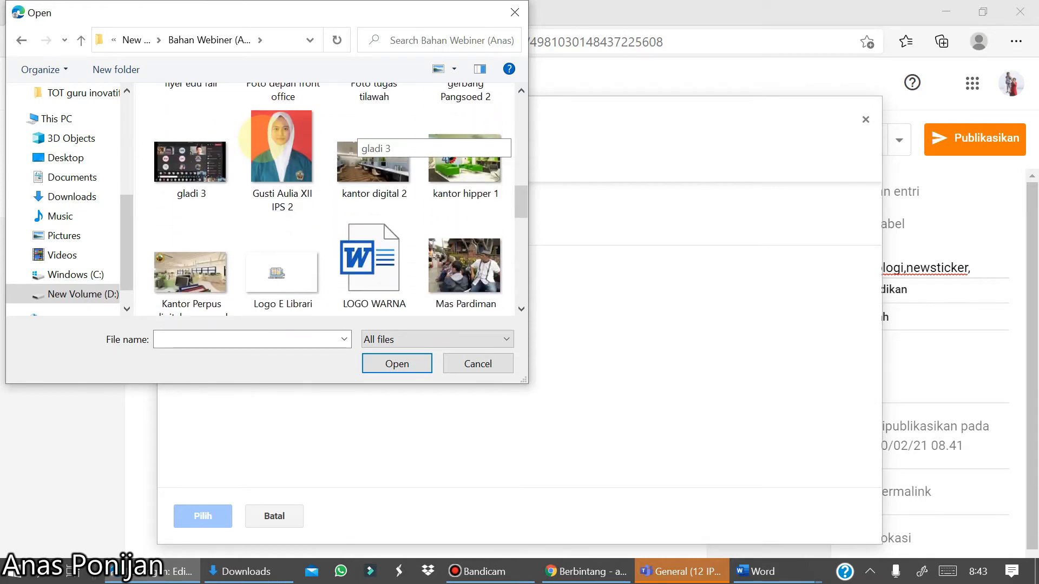
{"action": "double_click", "coordinate": [173, 263]}
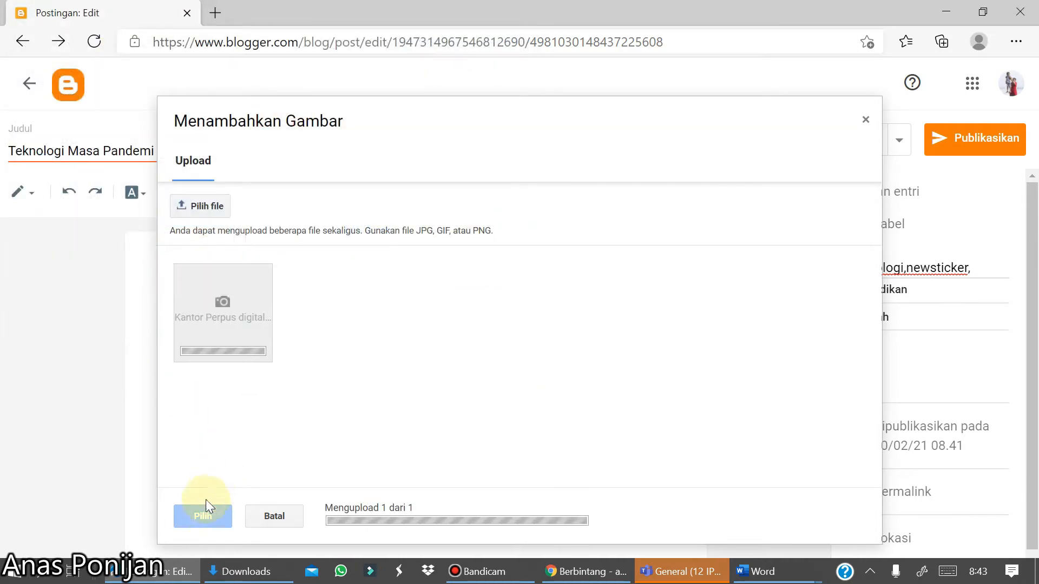
{"action": "left_click", "coordinate": [205, 518]}
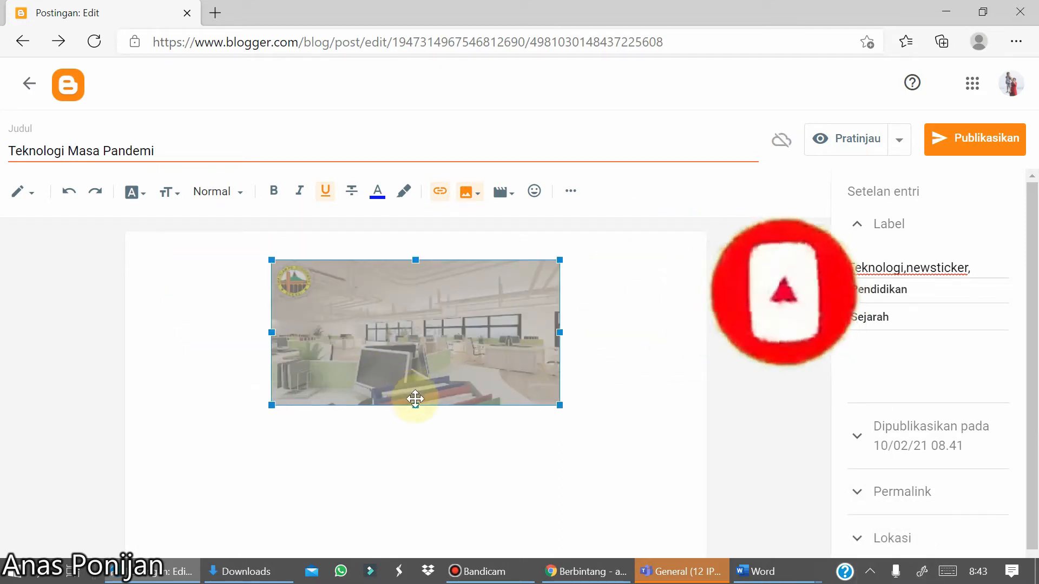
- Stretch the inserted photo slightly taller and place the cursor on the line below it
{"action": "left_click_drag", "start_coordinate": [415, 405], "coordinate": [422, 427]}
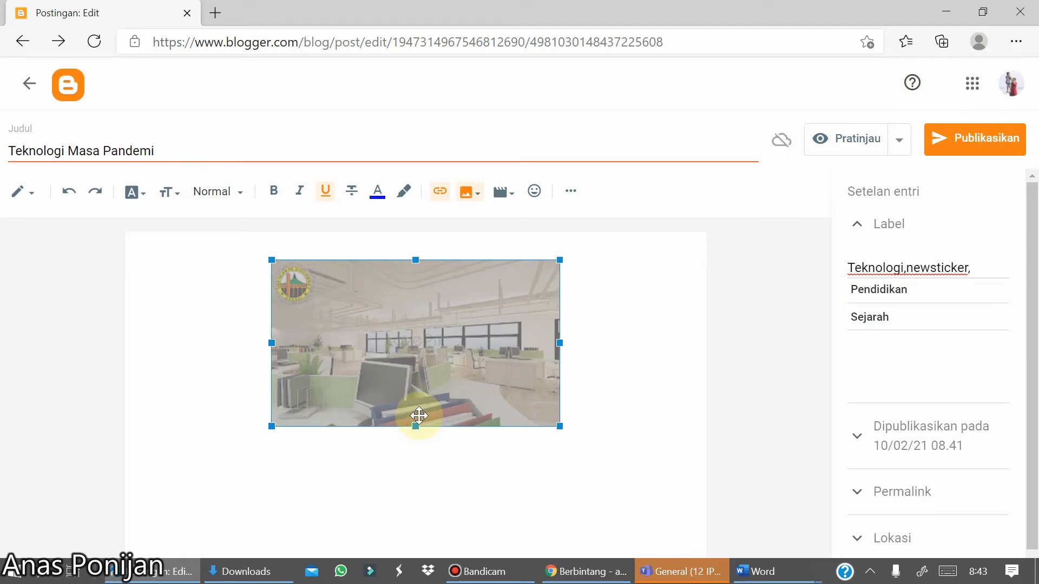
{"action": "left_click", "coordinate": [608, 369]}
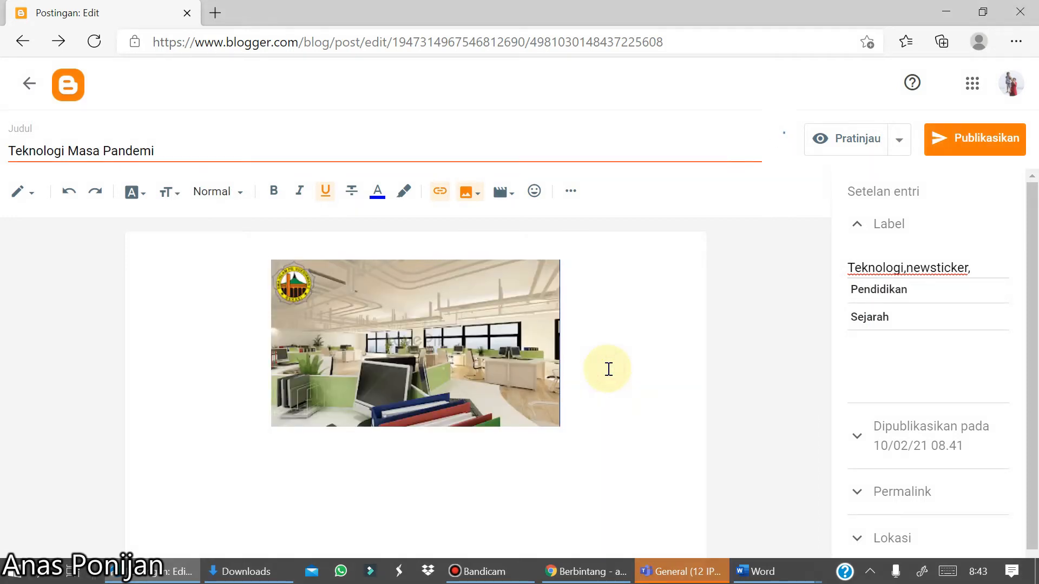
{"action": "left_click", "coordinate": [216, 479]}
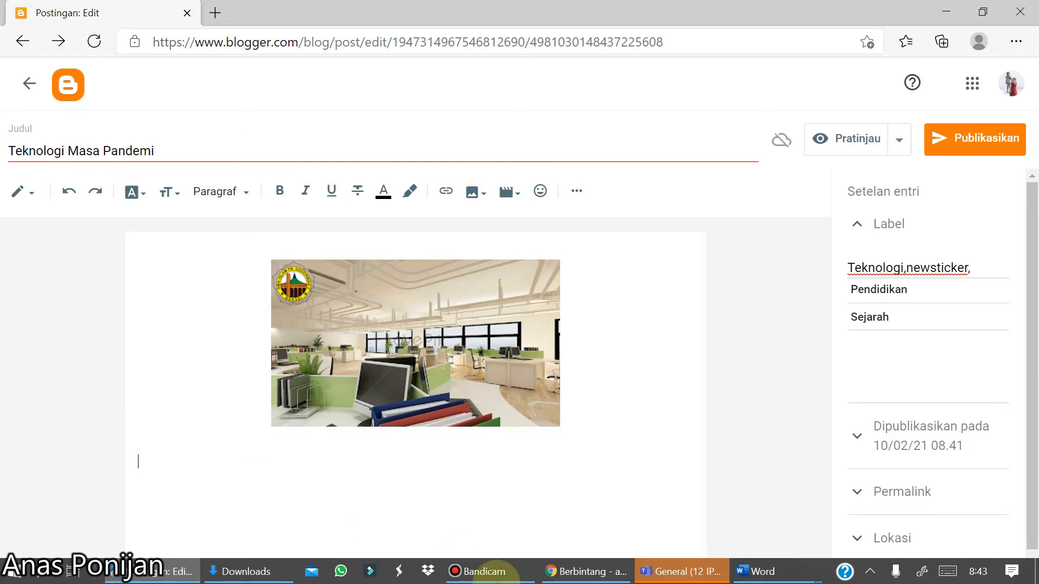
- Switch to Word and bring up the BAB II PROGRAM UMUM document
{"action": "left_click", "coordinate": [744, 572]}
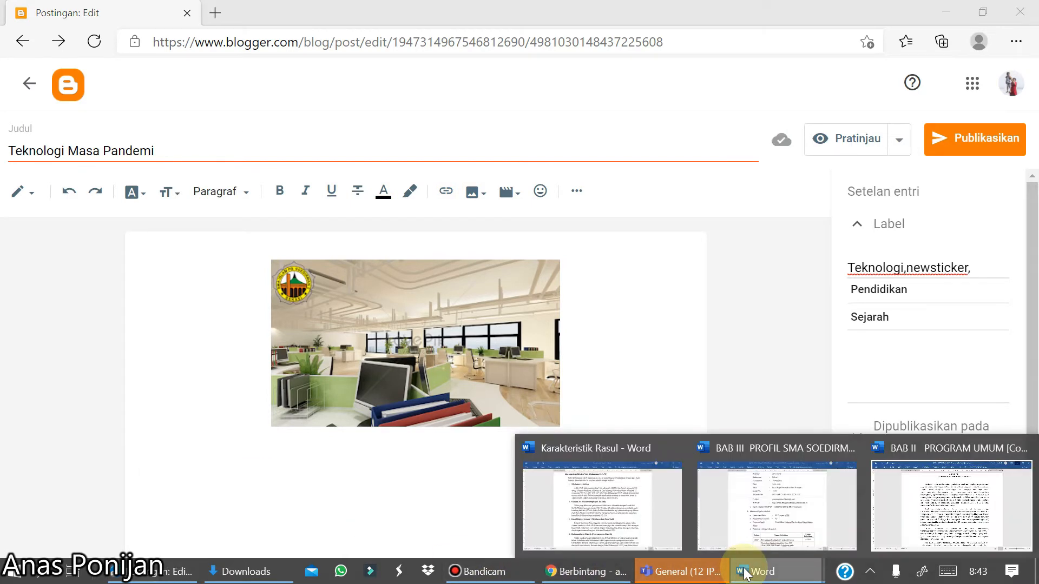
{"action": "left_click", "coordinate": [756, 535]}
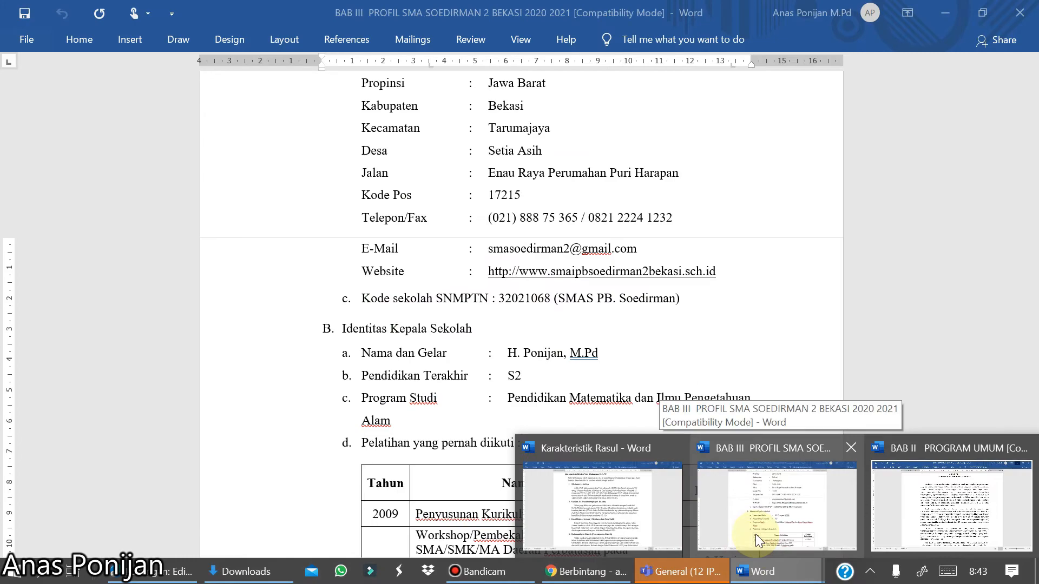
{"action": "left_click", "coordinate": [925, 492]}
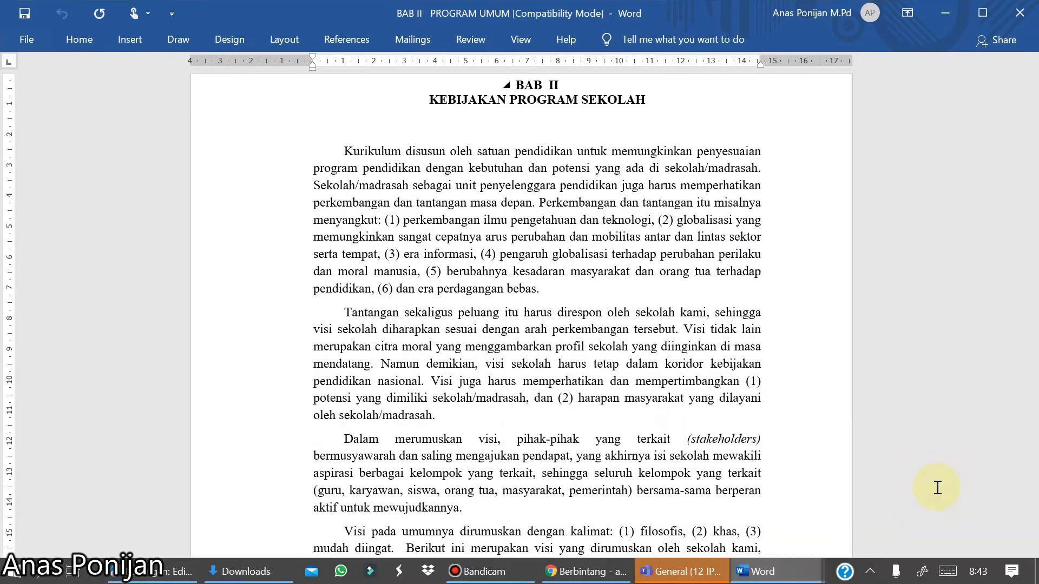
{"action": "scroll", "coordinate": [937, 488], "scroll_direction": "down", "scroll_amount": 10}
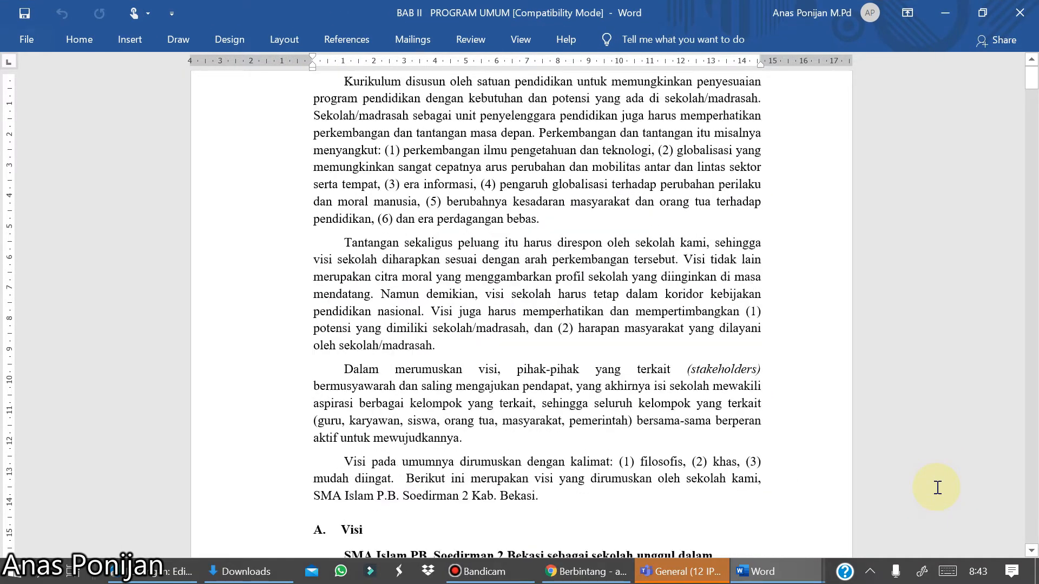
- Copy the Word text from the Kurikulum paragraph through Tujuan Umum item 1.6
{"action": "scroll", "coordinate": [937, 487], "scroll_direction": "up", "scroll_amount": 3}
{"action": "scroll", "coordinate": [937, 487], "scroll_direction": "down", "scroll_amount": 7}
{"action": "scroll", "coordinate": [937, 488], "scroll_direction": "down", "scroll_amount": 1}
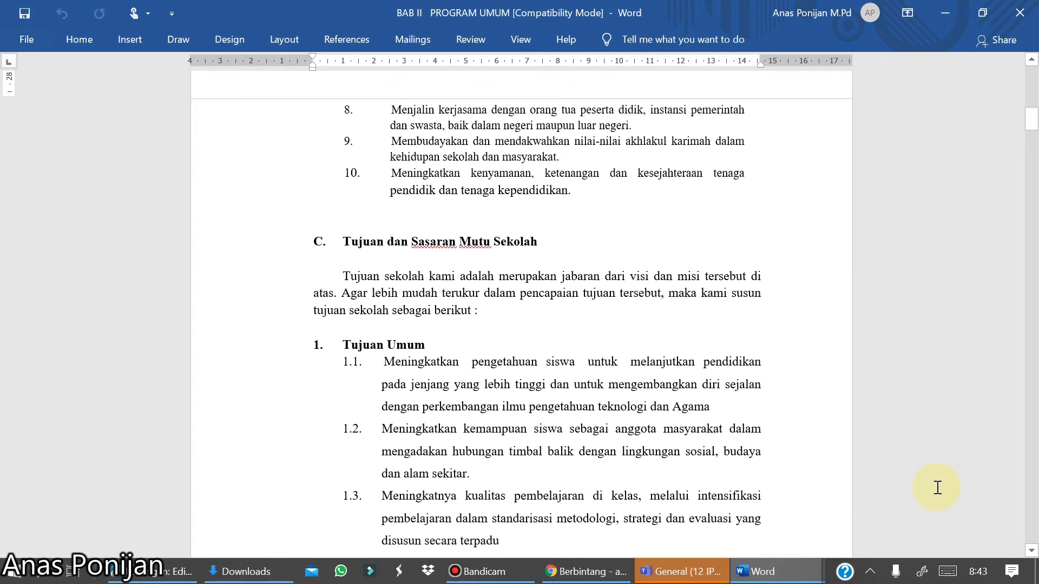
{"action": "left_click", "coordinate": [345, 150]}
{"action": "left_click_drag", "start_coordinate": [357, 164], "coordinate": [456, 277]}
{"action": "right_click", "coordinate": [431, 112]}
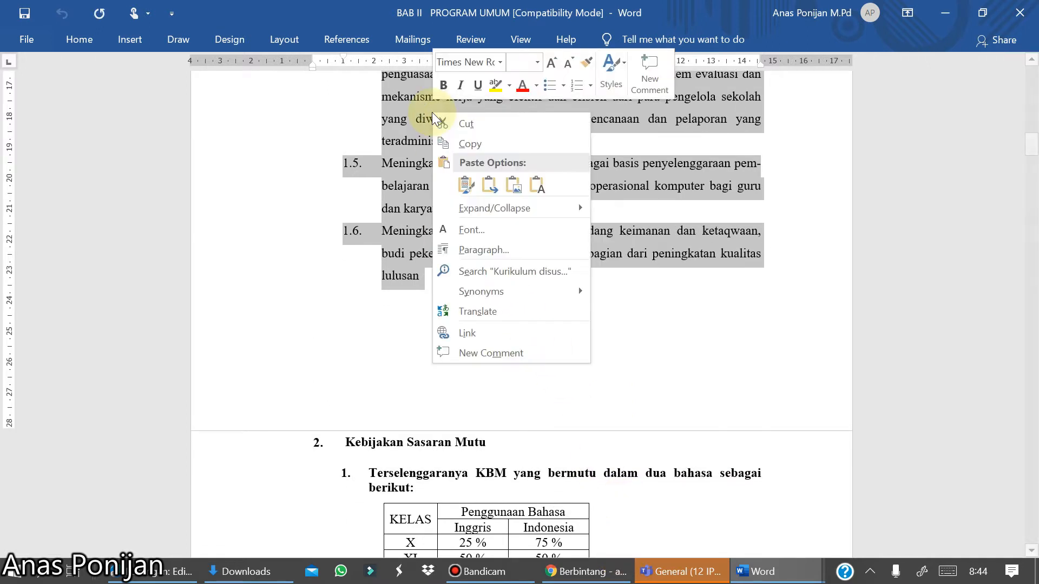
{"action": "left_click", "coordinate": [471, 142]}
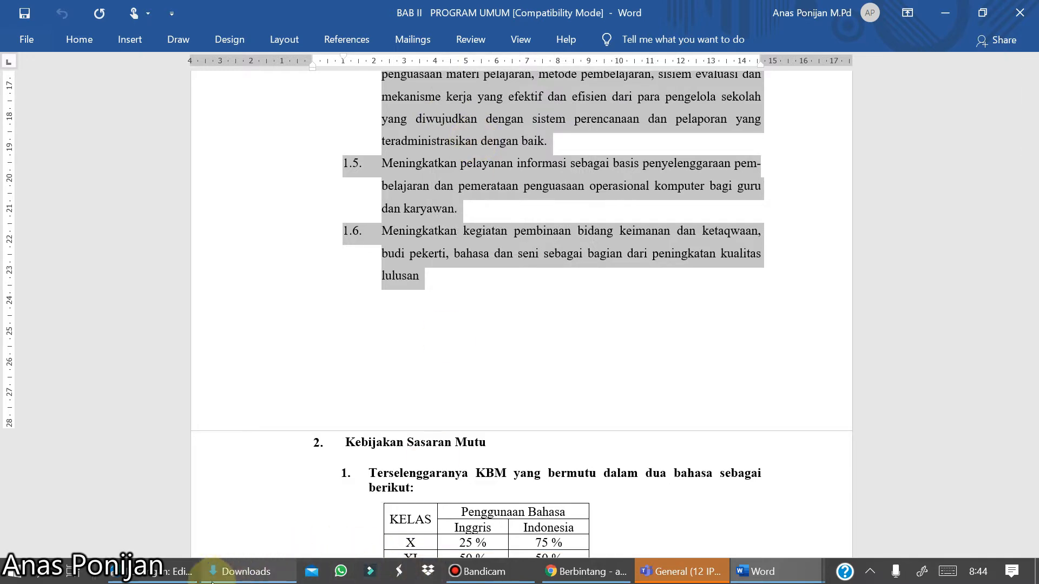
- Paste the copied Word text into the post below the photo and publish the post
{"action": "left_click", "coordinate": [163, 573]}
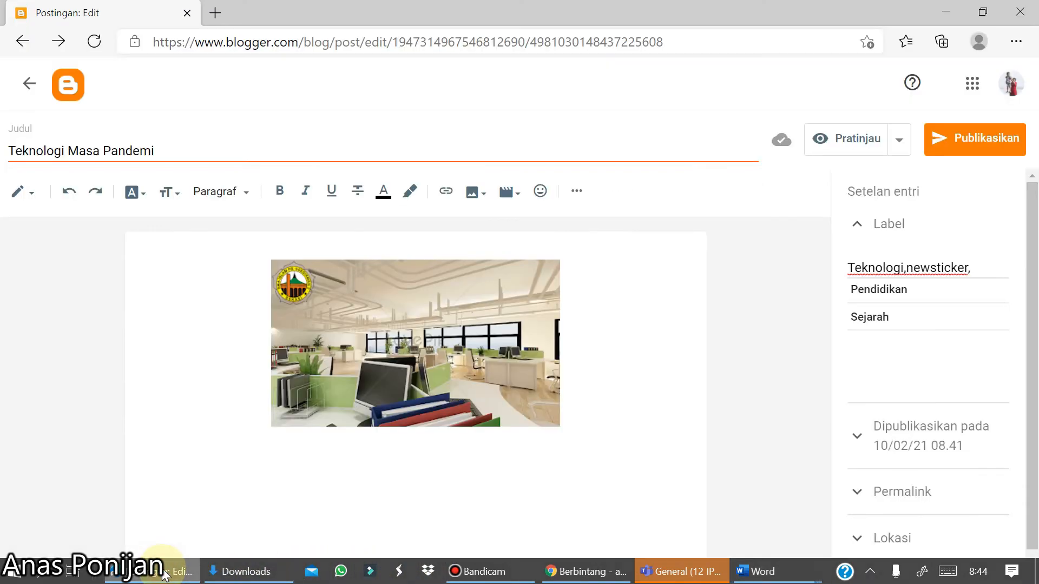
{"action": "right_click", "coordinate": [163, 493]}
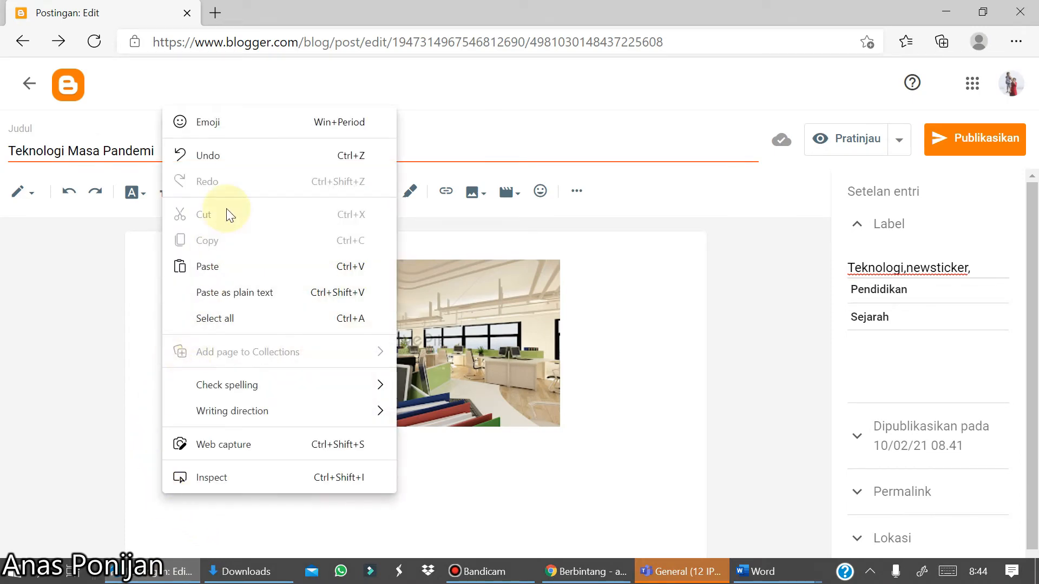
{"action": "left_click", "coordinate": [214, 262]}
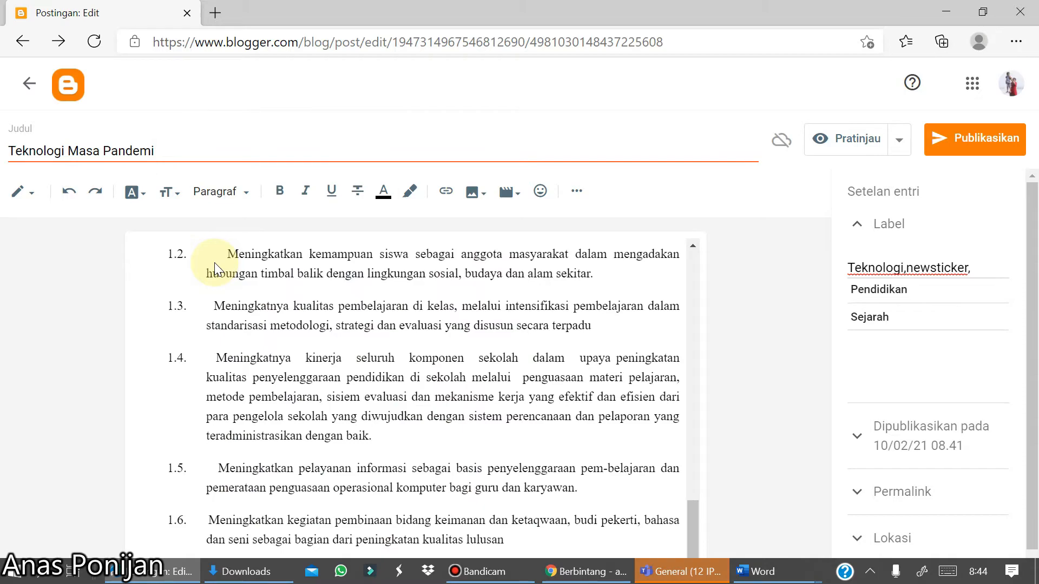
{"action": "scroll", "coordinate": [215, 262], "scroll_direction": "up", "scroll_amount": 15}
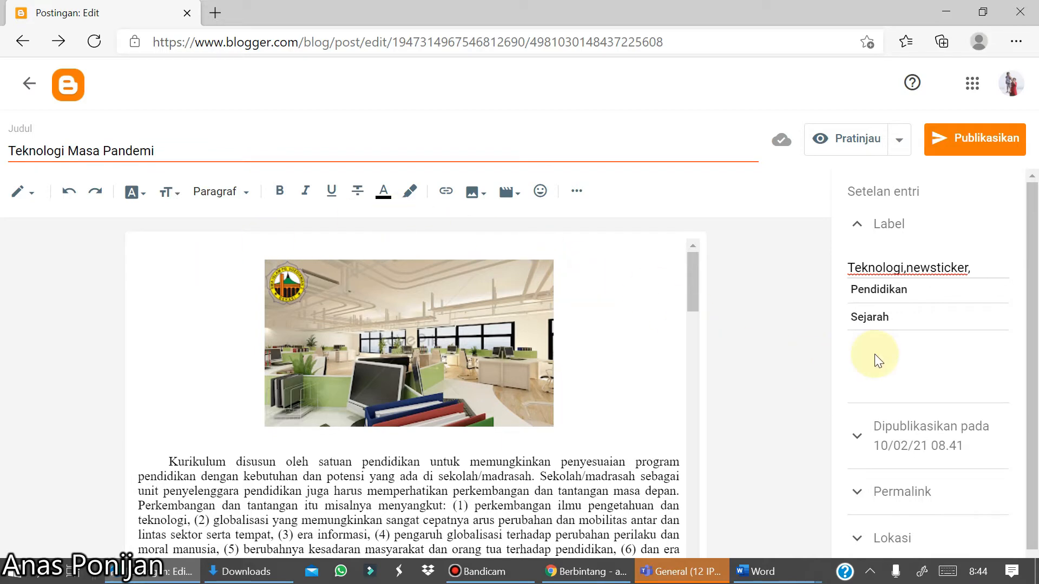
{"action": "left_click", "coordinate": [980, 142]}
{"action": "left_click", "coordinate": [620, 369]}
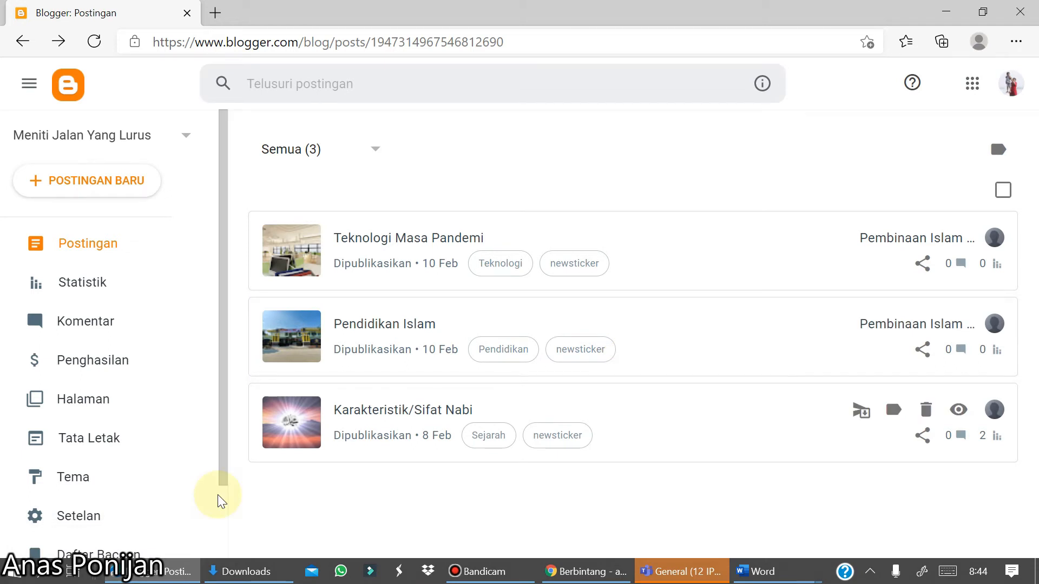
- Open the blog in a new tab and scroll through the published posts
{"action": "scroll", "coordinate": [217, 495], "scroll_direction": "down", "scroll_amount": 3}
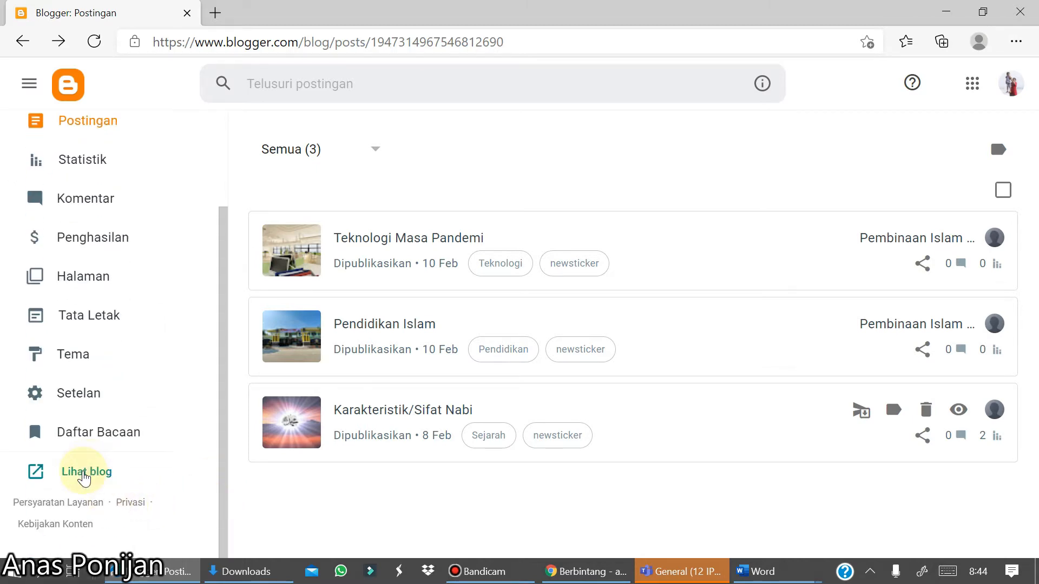
{"action": "left_click", "coordinate": [84, 476]}
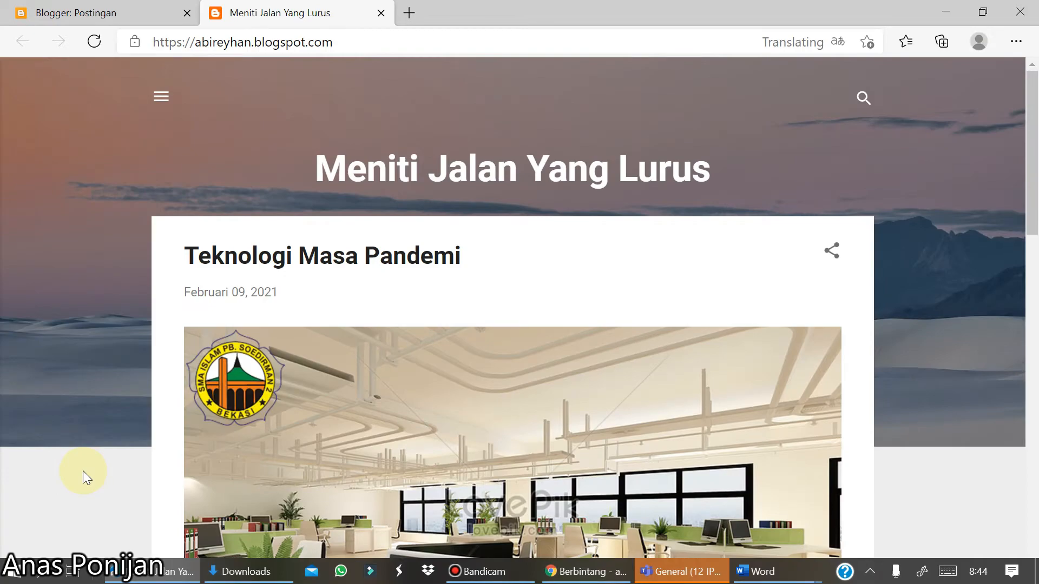
{"action": "scroll", "coordinate": [83, 470], "scroll_direction": "down", "scroll_amount": 10}
{"action": "scroll", "coordinate": [83, 471], "scroll_direction": "down", "scroll_amount": 3}
{"action": "scroll", "coordinate": [83, 471], "scroll_direction": "up", "scroll_amount": 15}
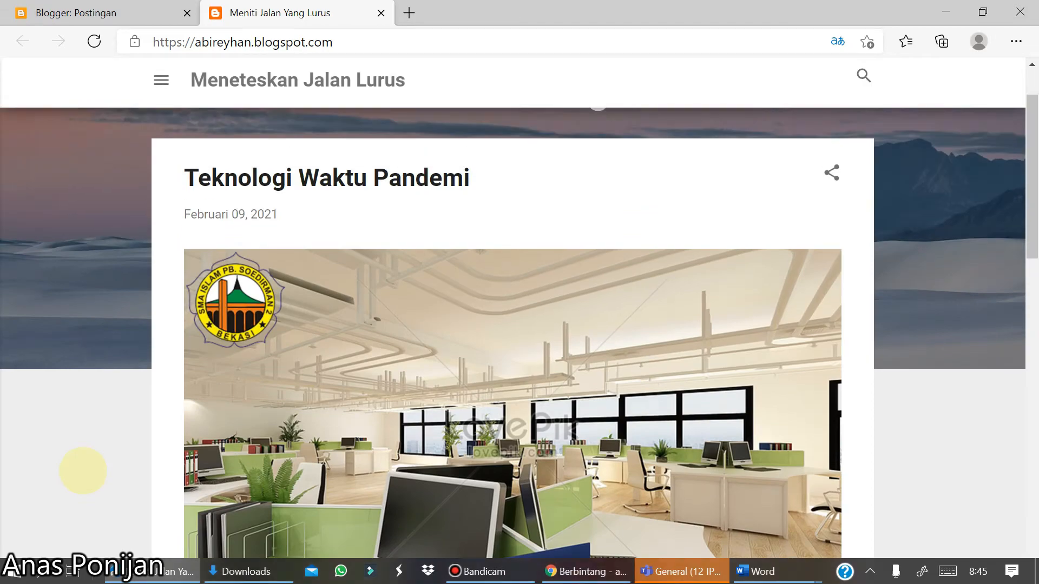
{"action": "scroll", "coordinate": [83, 471], "scroll_direction": "down", "scroll_amount": 15}
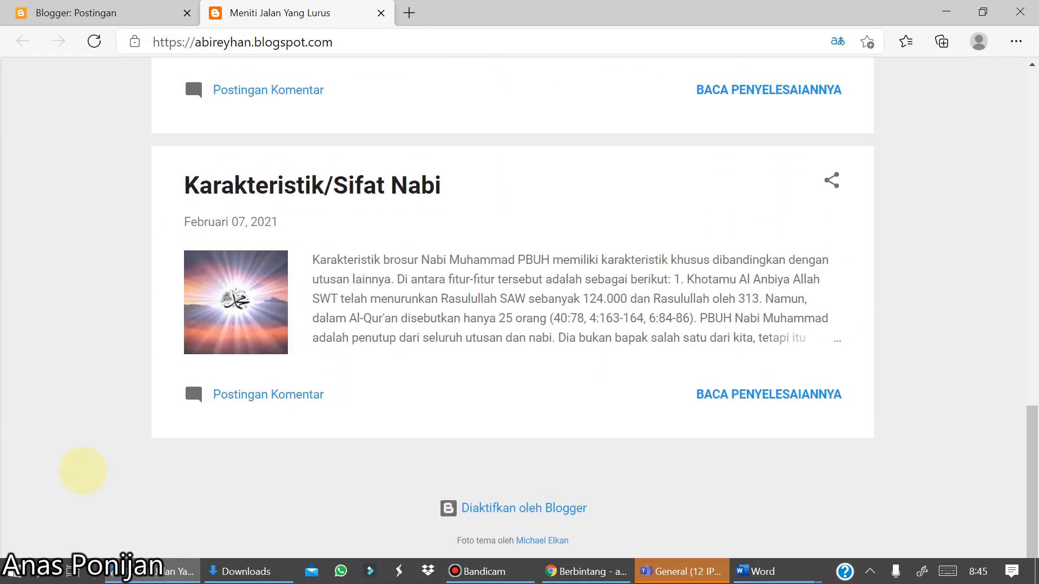
{"action": "scroll", "coordinate": [83, 470], "scroll_direction": "up", "scroll_amount": 15}
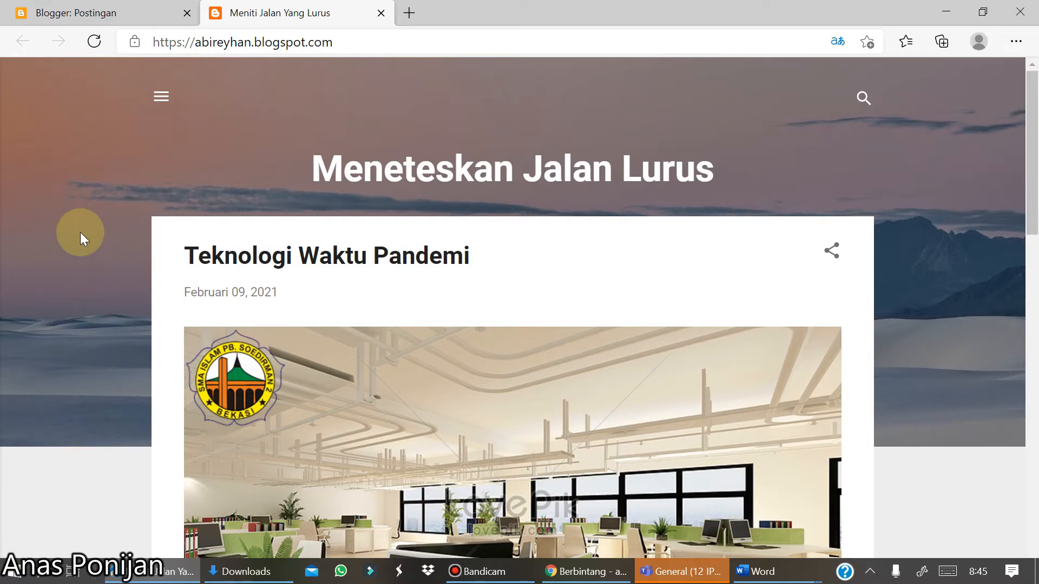
- Return to the dashboard, browse the theme gallery and preview the Simple Literate theme
{"action": "left_click", "coordinate": [85, 14]}
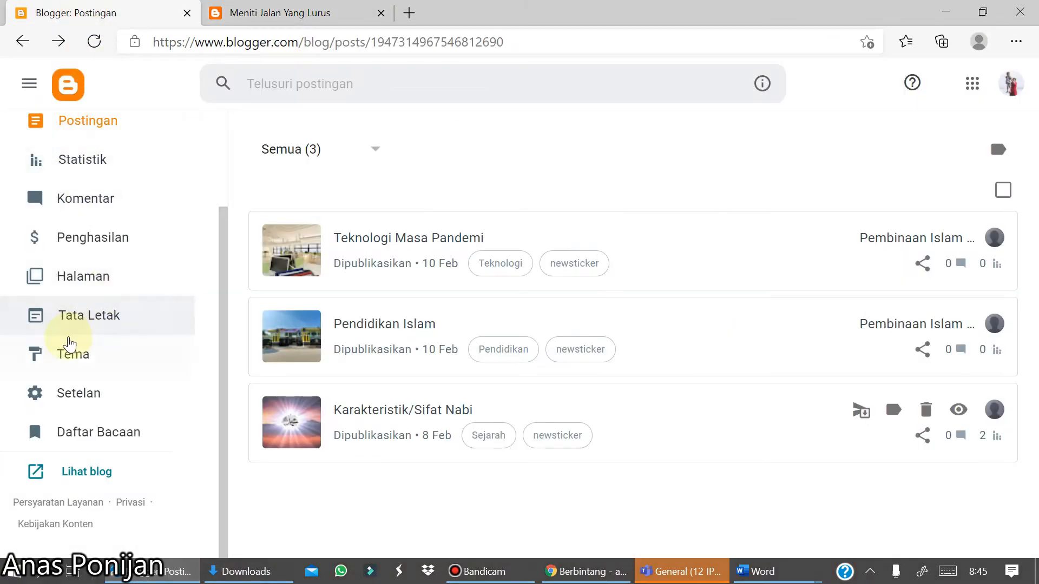
{"action": "left_click", "coordinate": [79, 357]}
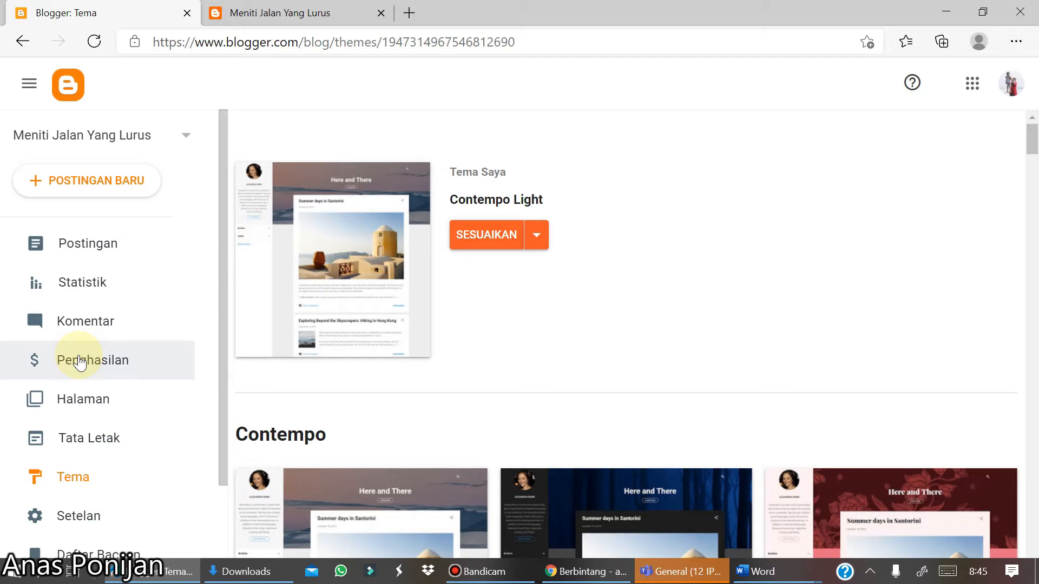
{"action": "left_click_drag", "start_coordinate": [223, 325], "coordinate": [222, 325]}
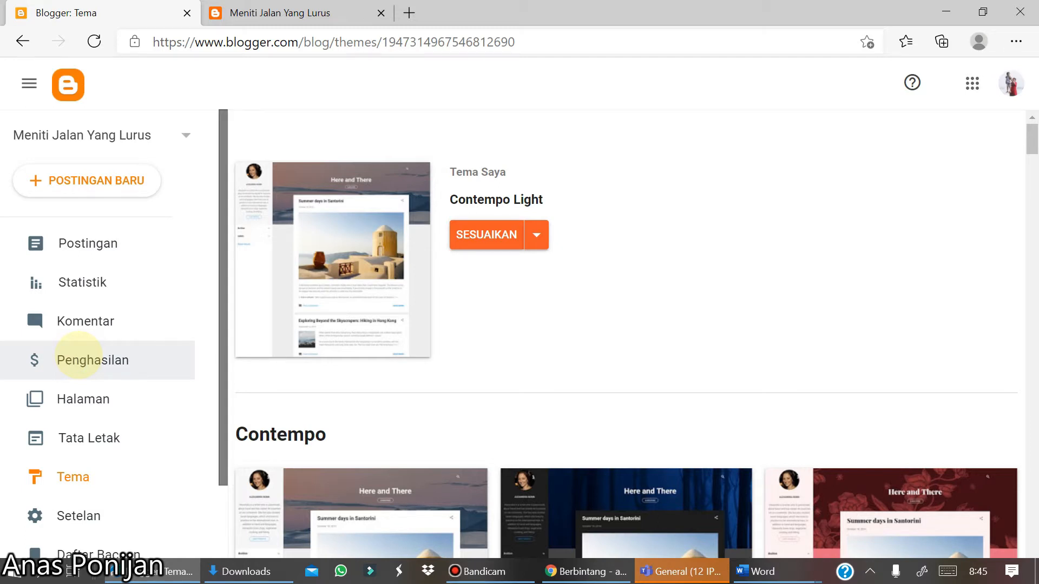
{"action": "scroll", "coordinate": [628, 346], "scroll_direction": "down", "scroll_amount": 5}
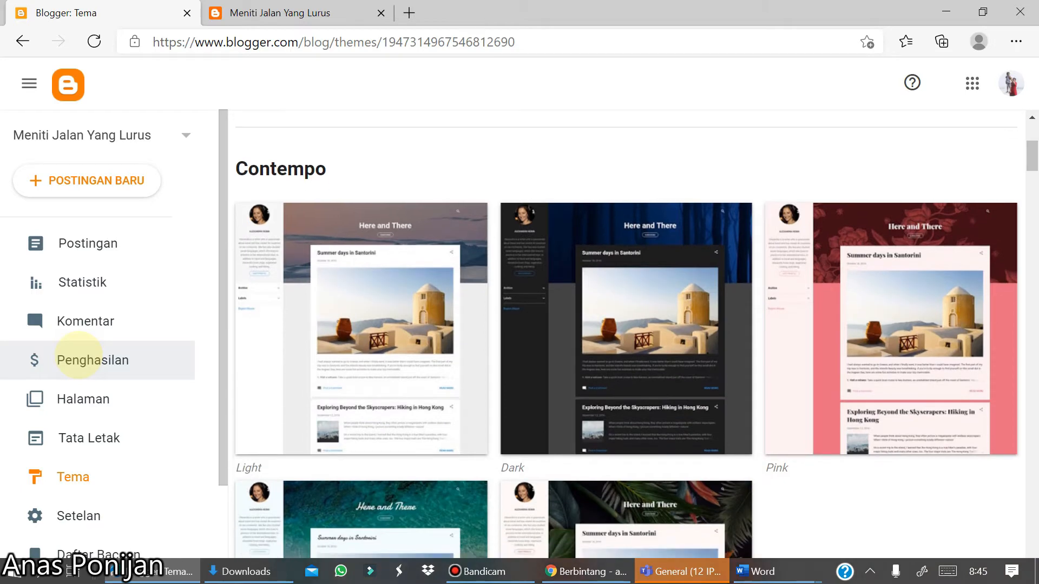
{"action": "scroll", "coordinate": [628, 347], "scroll_direction": "down", "scroll_amount": 4}
{"action": "scroll", "coordinate": [627, 347], "scroll_direction": "up", "scroll_amount": 4}
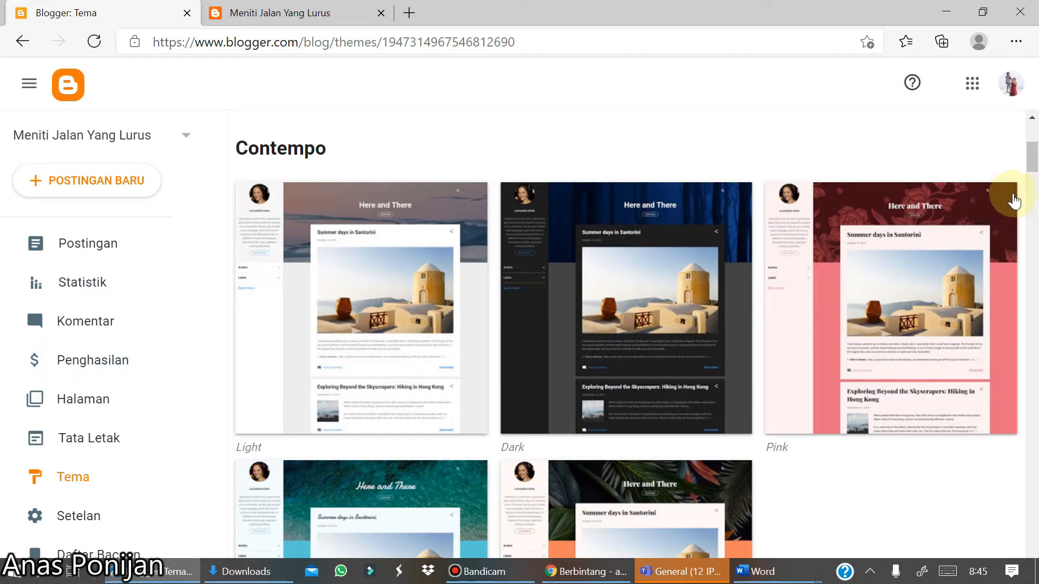
{"action": "left_click_drag", "start_coordinate": [1034, 168], "coordinate": [1034, 225]}
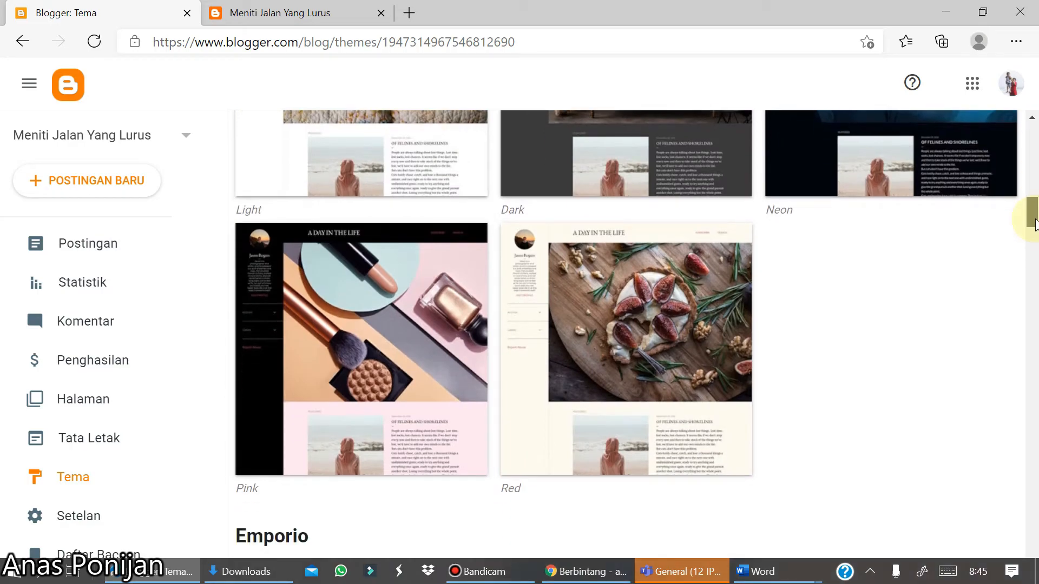
{"action": "left_click_drag", "start_coordinate": [1035, 222], "coordinate": [1033, 346]}
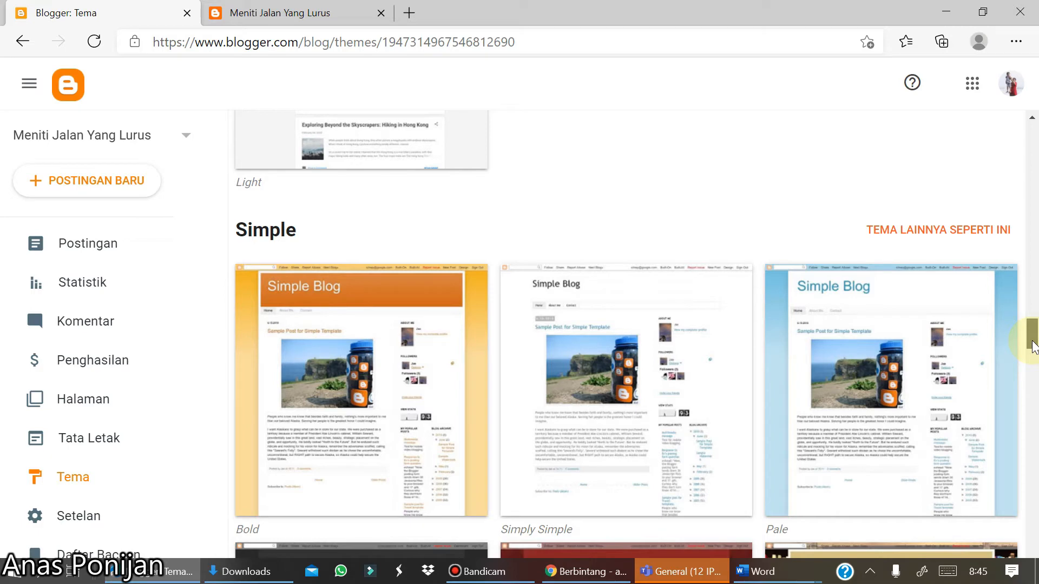
{"action": "left_click_drag", "start_coordinate": [1034, 346], "coordinate": [1032, 358]}
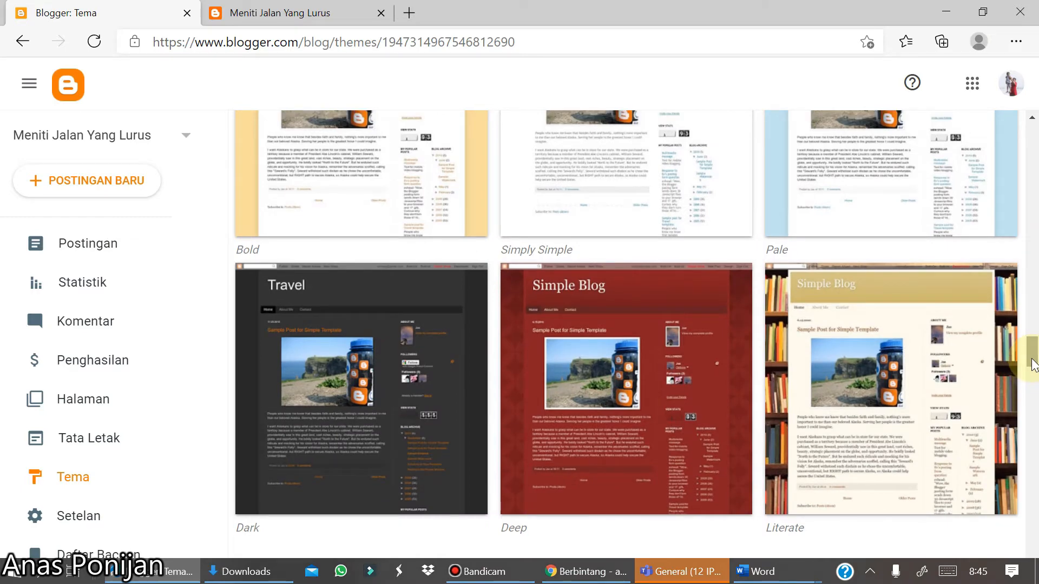
{"action": "left_click", "coordinate": [898, 455]}
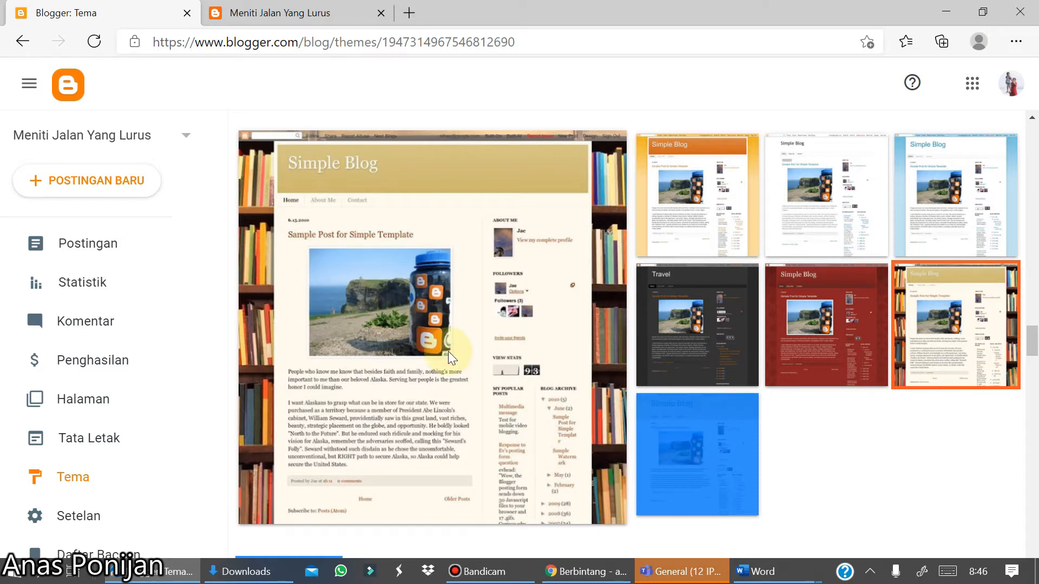
{"action": "scroll", "coordinate": [448, 351], "scroll_direction": "down", "scroll_amount": 3}
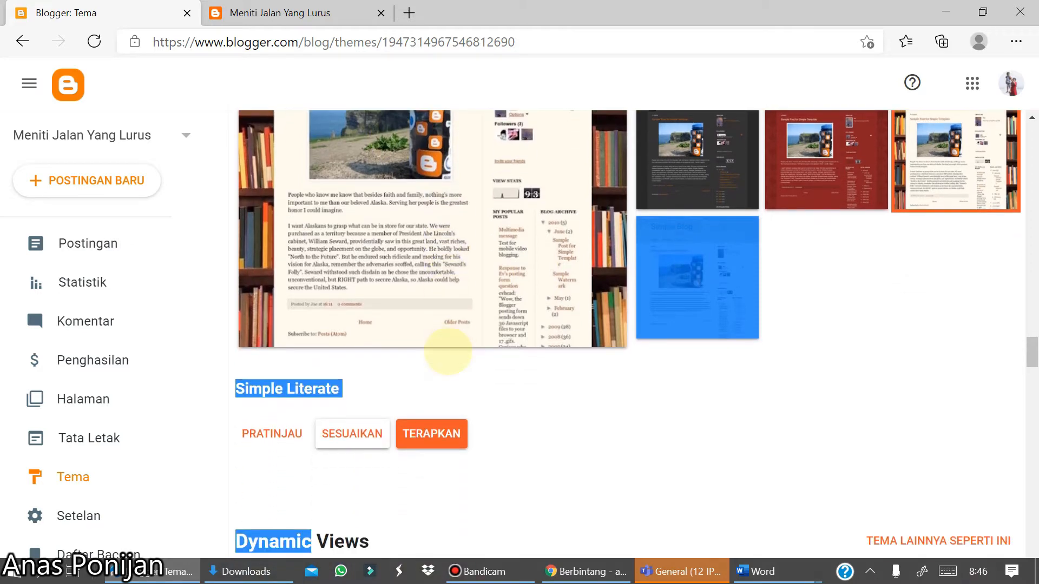
{"action": "left_click", "coordinate": [265, 438]}
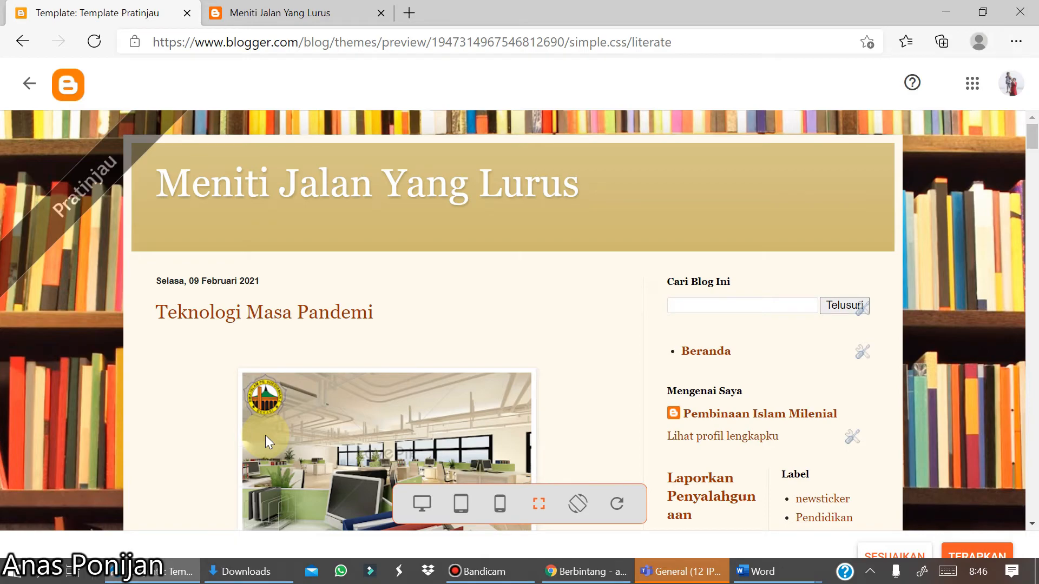
- Scroll through the blog preview in the Simple Literate theme to examine the posts
{"action": "scroll", "coordinate": [266, 435], "scroll_direction": "down", "scroll_amount": 5}
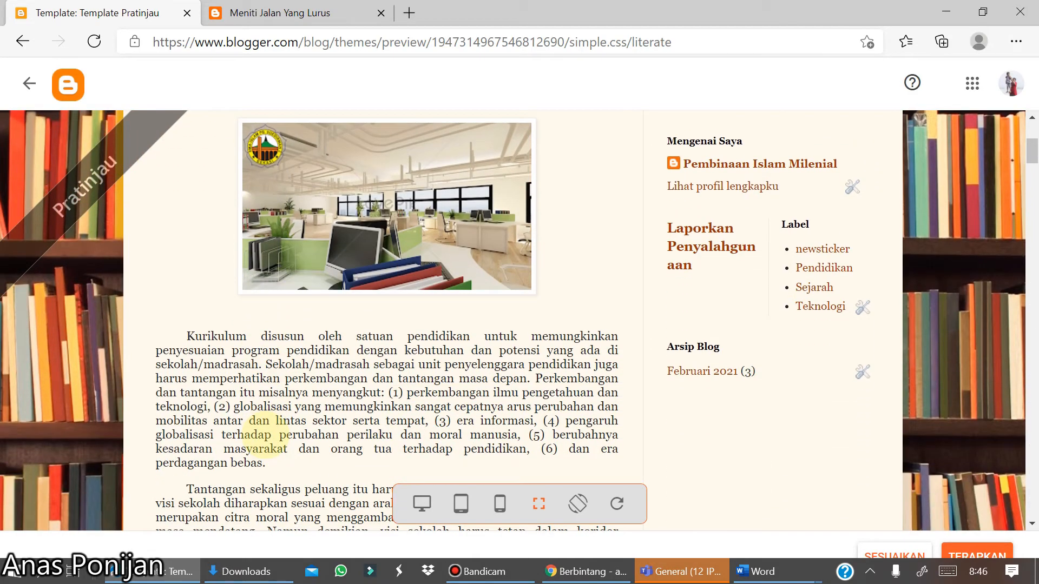
{"action": "scroll", "coordinate": [265, 435], "scroll_direction": "down", "scroll_amount": 10}
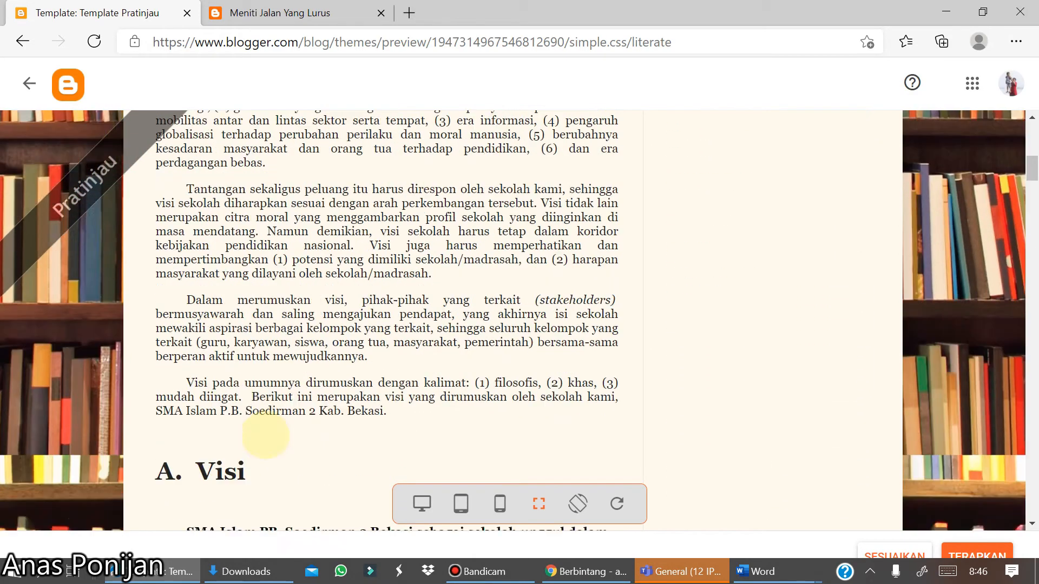
{"action": "scroll", "coordinate": [265, 435], "scroll_direction": "down", "scroll_amount": 10}
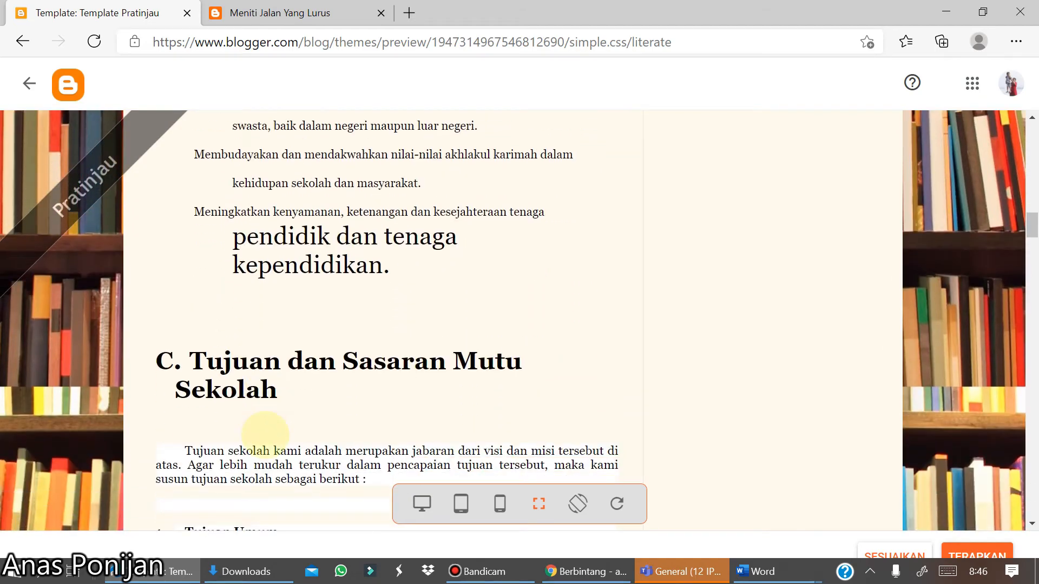
{"action": "scroll", "coordinate": [265, 433], "scroll_direction": "down", "scroll_amount": 10}
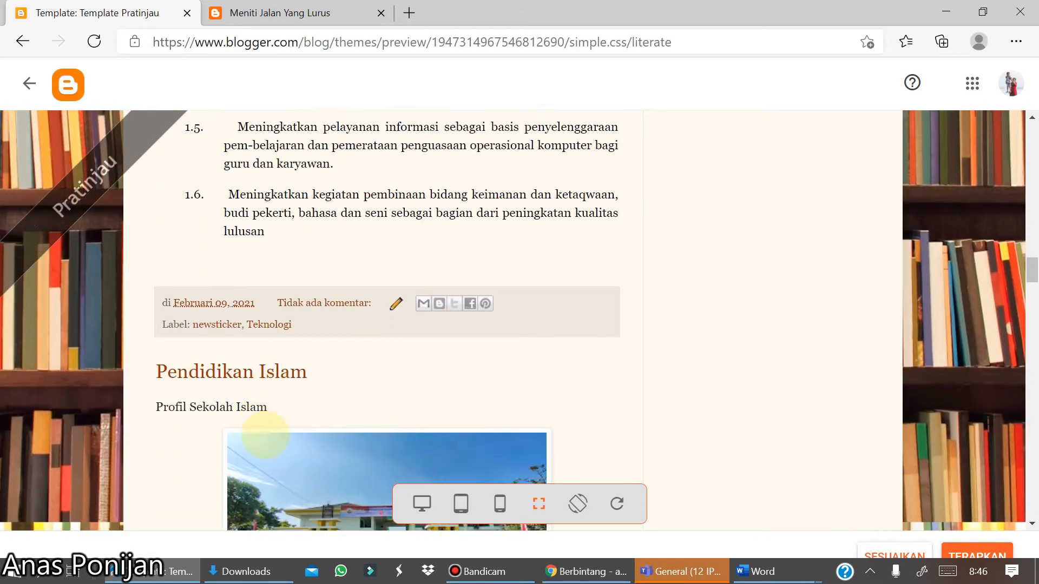
{"action": "scroll", "coordinate": [265, 435], "scroll_direction": "down", "scroll_amount": 10}
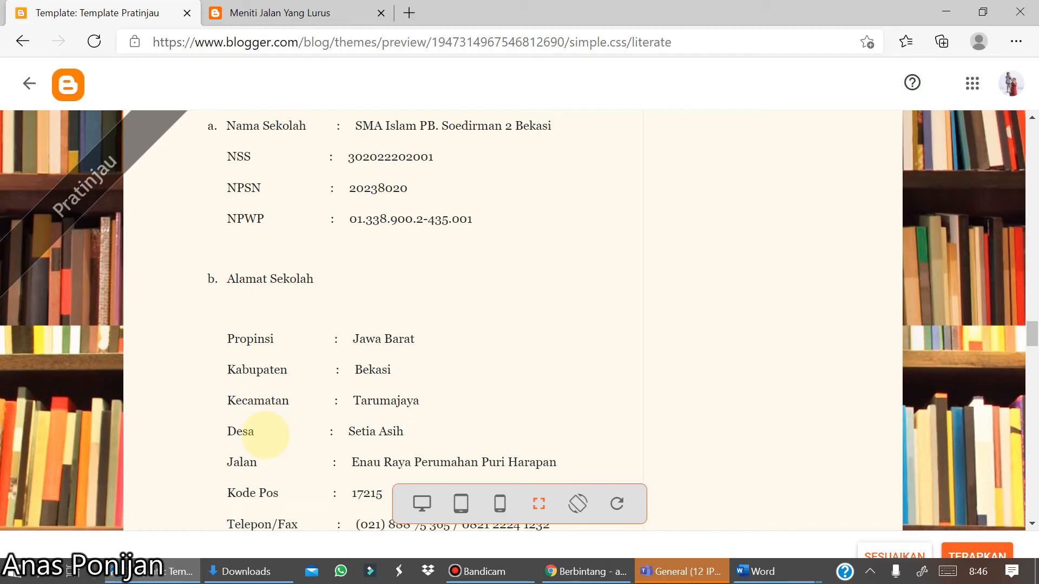
{"action": "scroll", "coordinate": [265, 433], "scroll_direction": "down", "scroll_amount": 10}
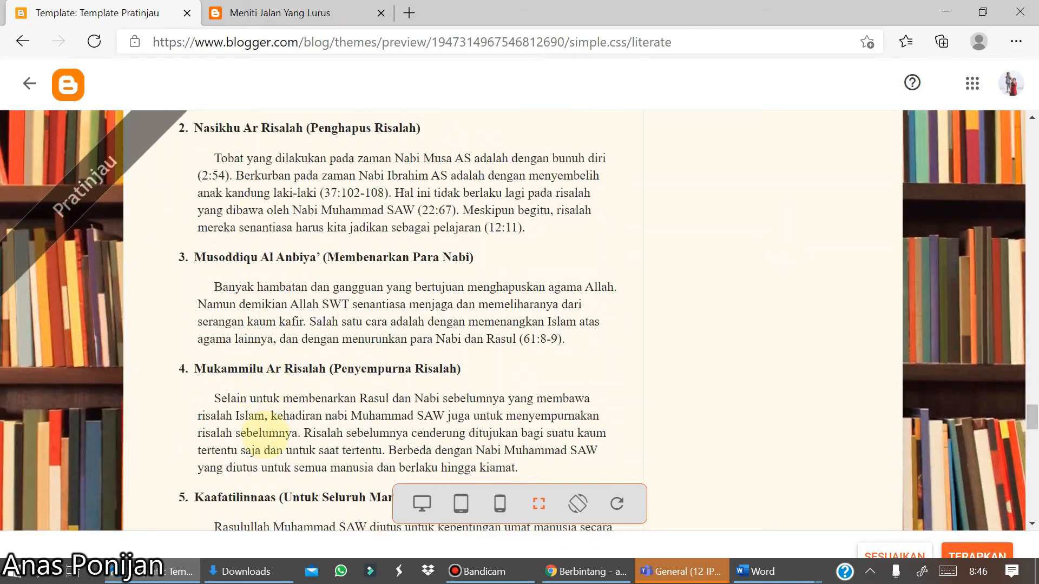
{"action": "scroll", "coordinate": [266, 432], "scroll_direction": "up", "scroll_amount": 20}
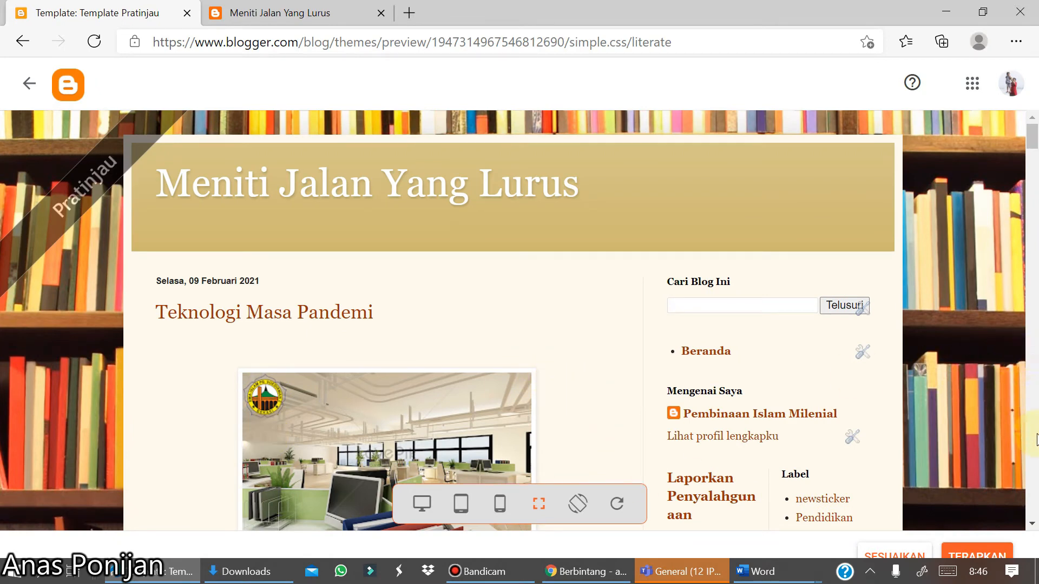
{"action": "scroll", "coordinate": [1036, 439], "scroll_direction": "down", "scroll_amount": 7}
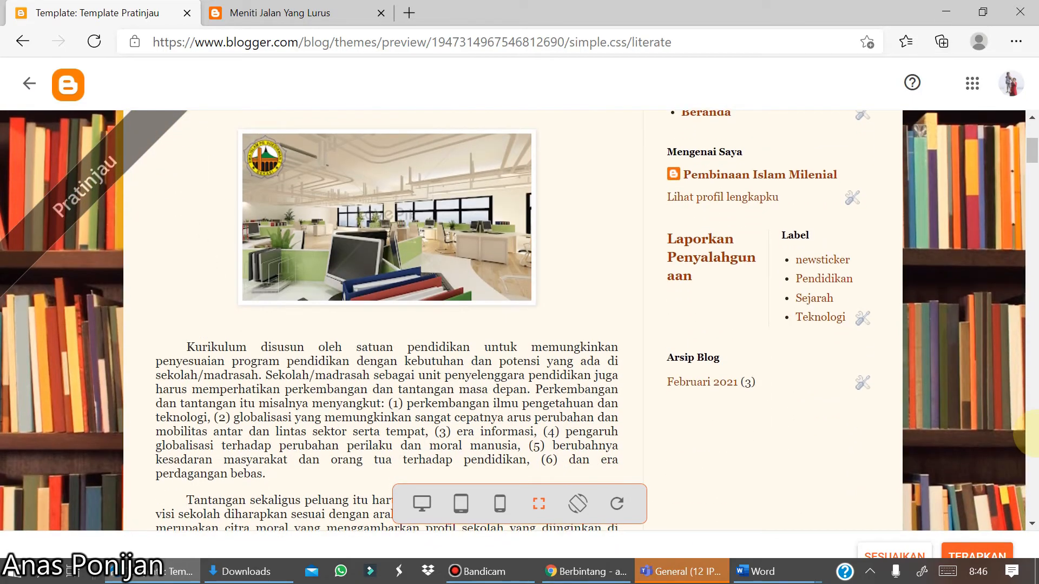
{"action": "scroll", "coordinate": [1032, 434], "scroll_direction": "down", "scroll_amount": 20}
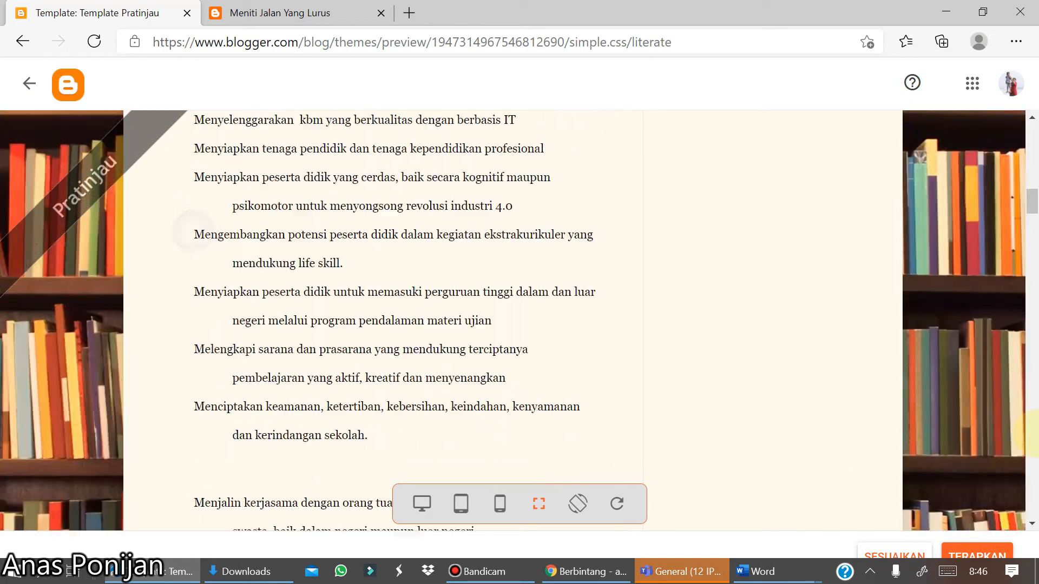
{"action": "scroll", "coordinate": [1033, 433], "scroll_direction": "down", "scroll_amount": 7}
{"action": "scroll", "coordinate": [1033, 433], "scroll_direction": "up", "scroll_amount": 20}
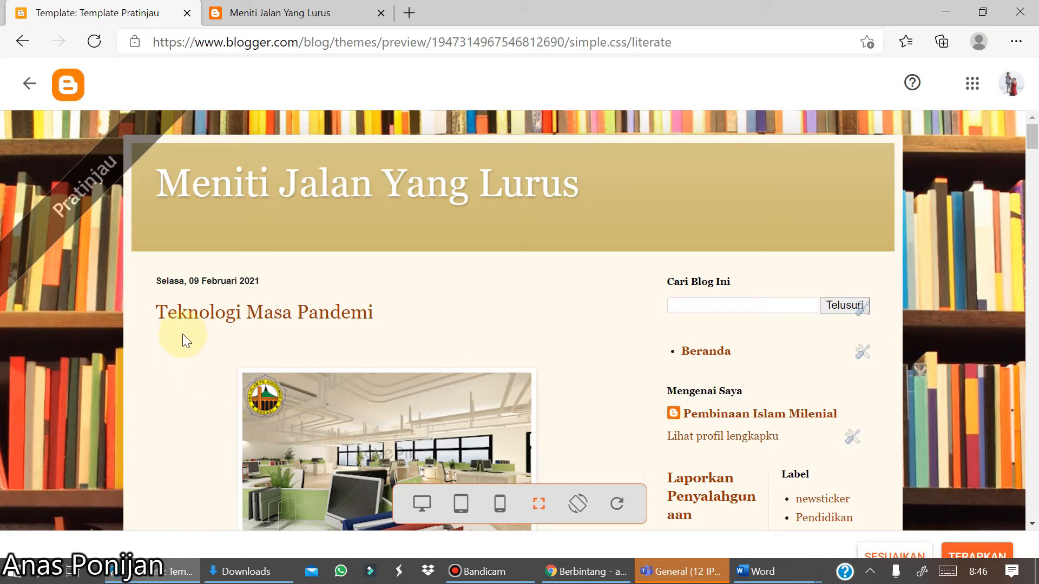
{"action": "scroll", "coordinate": [183, 334], "scroll_direction": "down", "scroll_amount": 2}
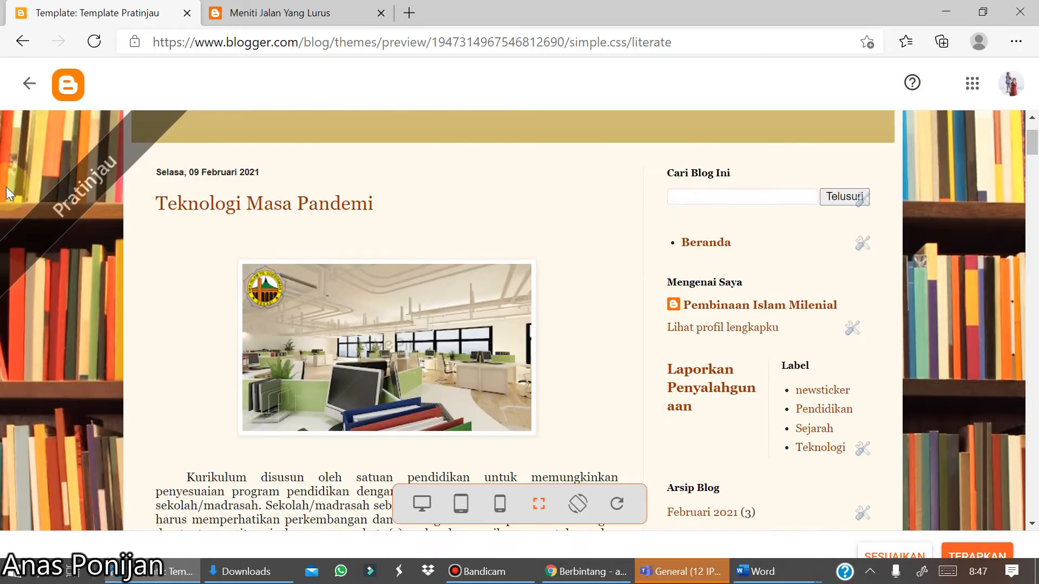
- Leave the preview and apply the Simple Literate theme to the blog, confirming the gadget notice
{"action": "left_click", "coordinate": [28, 87]}
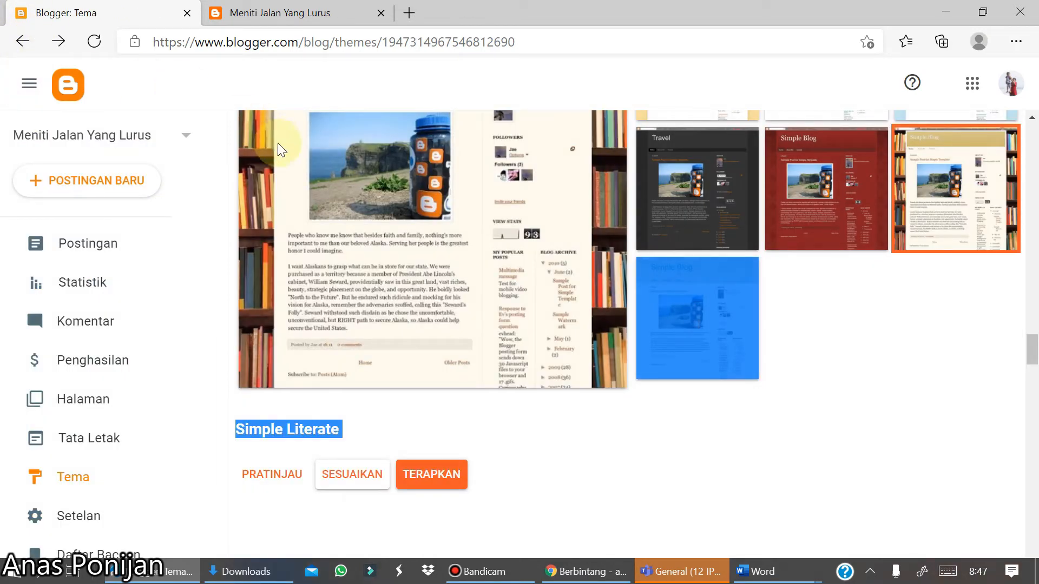
{"action": "left_click", "coordinate": [433, 476]}
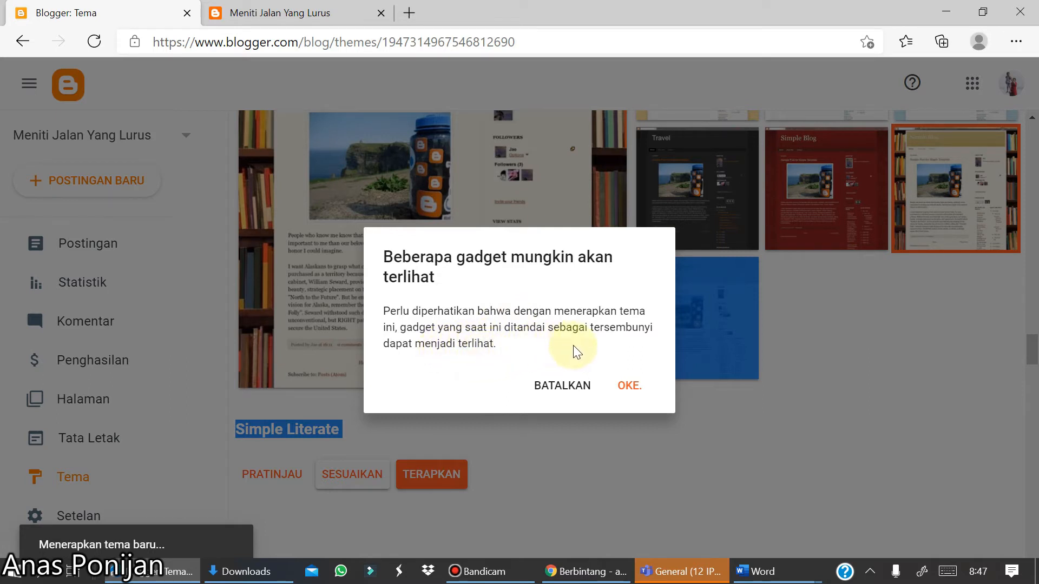
{"action": "left_click", "coordinate": [627, 398]}
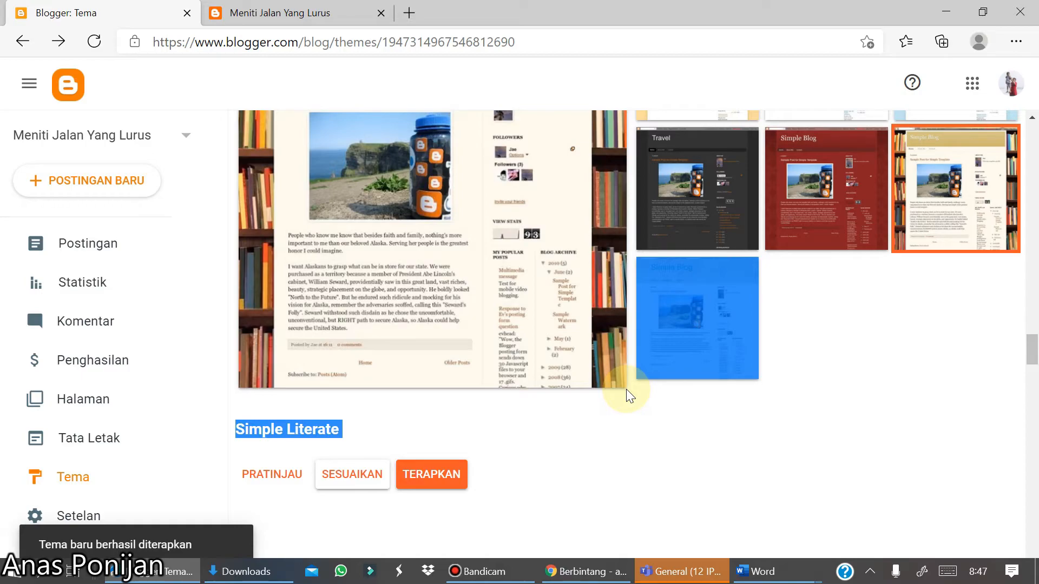
{"action": "scroll", "coordinate": [626, 389], "scroll_direction": "down", "scroll_amount": 15}
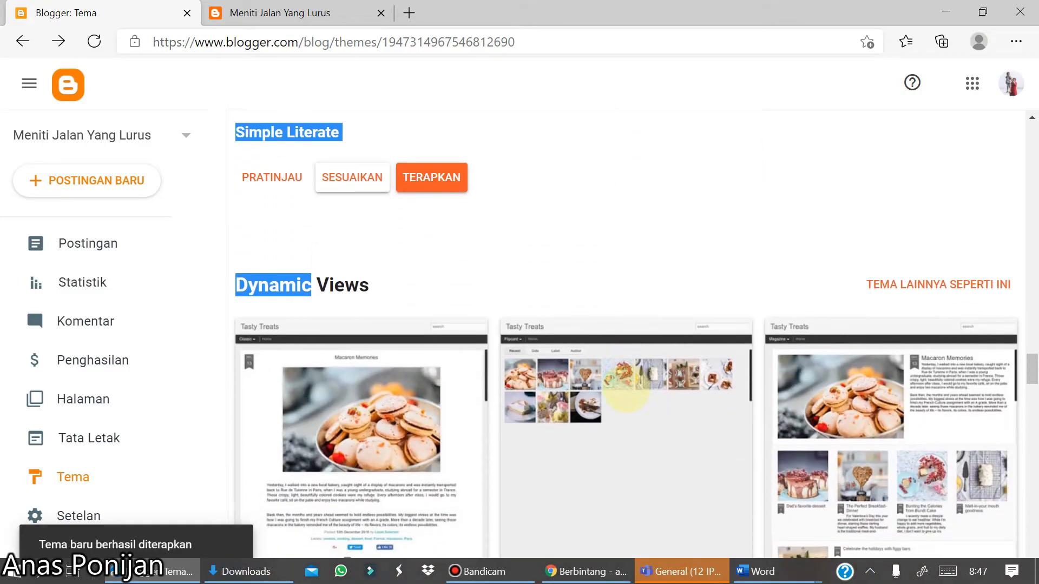
{"action": "scroll", "coordinate": [625, 388], "scroll_direction": "up", "scroll_amount": 15}
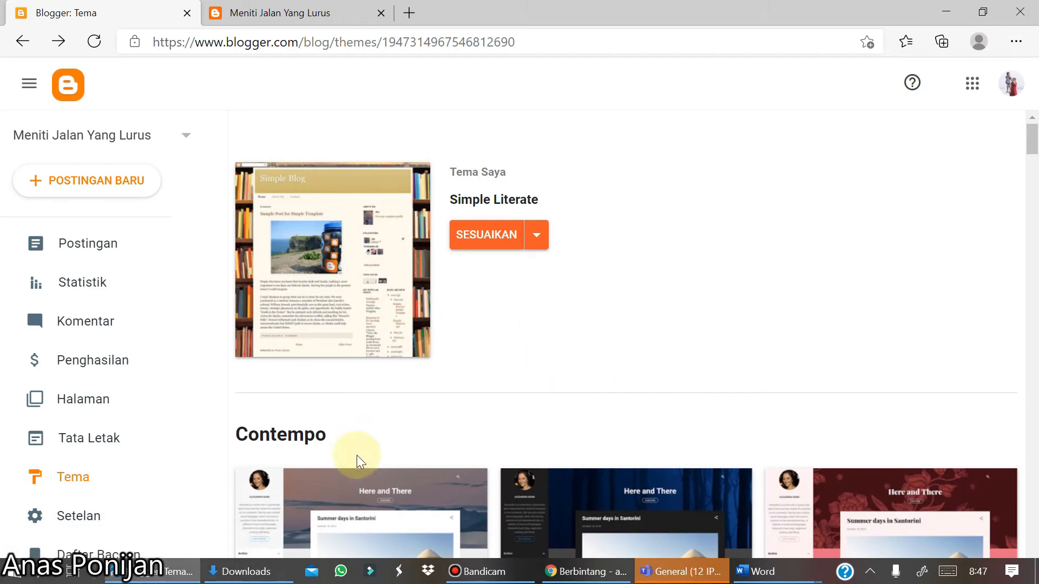
- Open the blog from the dashboard and scroll through it to examine the new theme
{"action": "scroll", "coordinate": [113, 333], "scroll_direction": "down", "scroll_amount": 2}
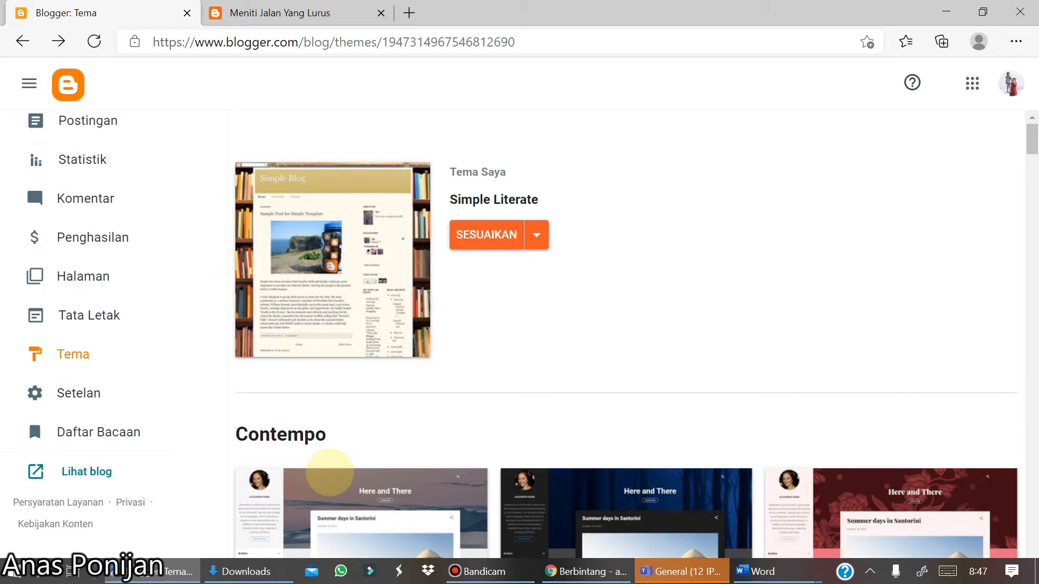
{"action": "left_click", "coordinate": [86, 472]}
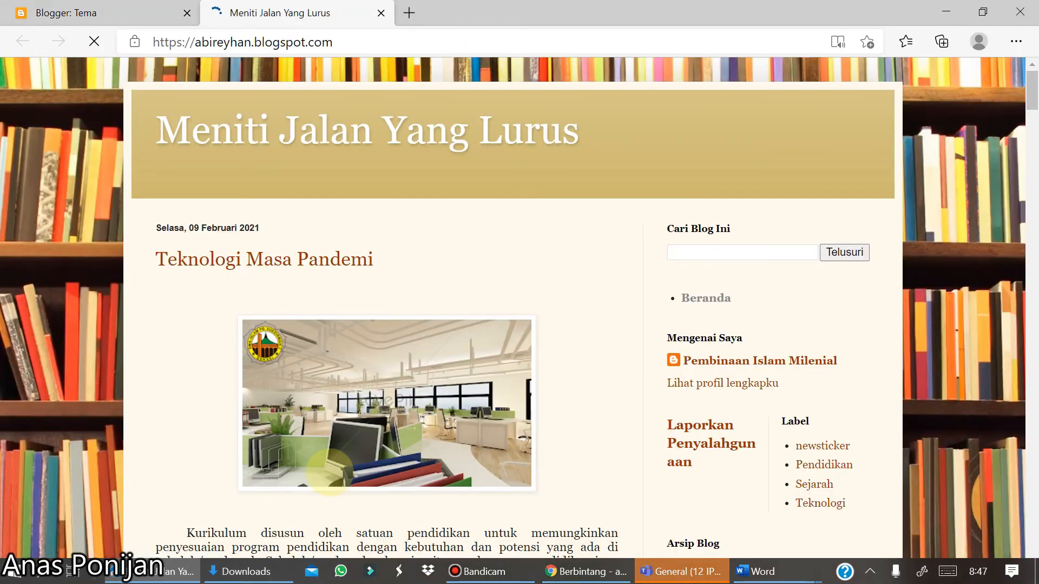
{"action": "scroll", "coordinate": [329, 473], "scroll_direction": "down", "scroll_amount": 12}
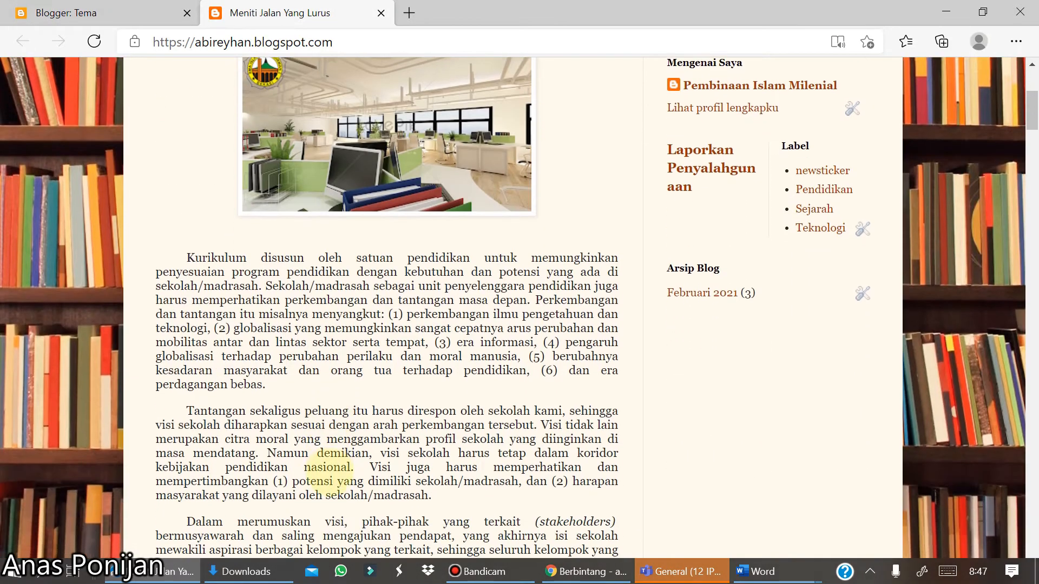
{"action": "scroll", "coordinate": [330, 472], "scroll_direction": "down", "scroll_amount": 15}
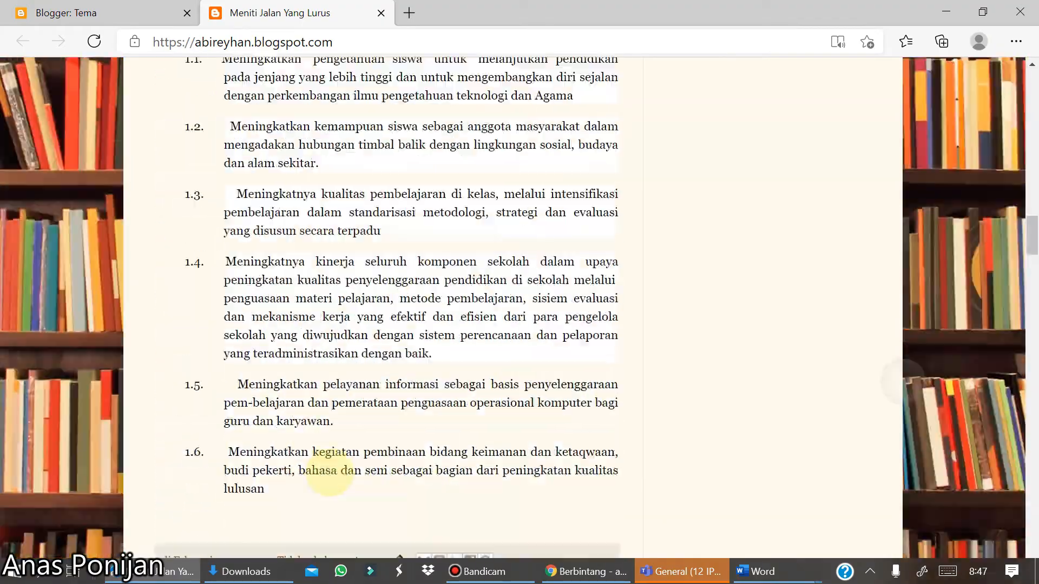
{"action": "scroll", "coordinate": [329, 472], "scroll_direction": "down", "scroll_amount": 20}
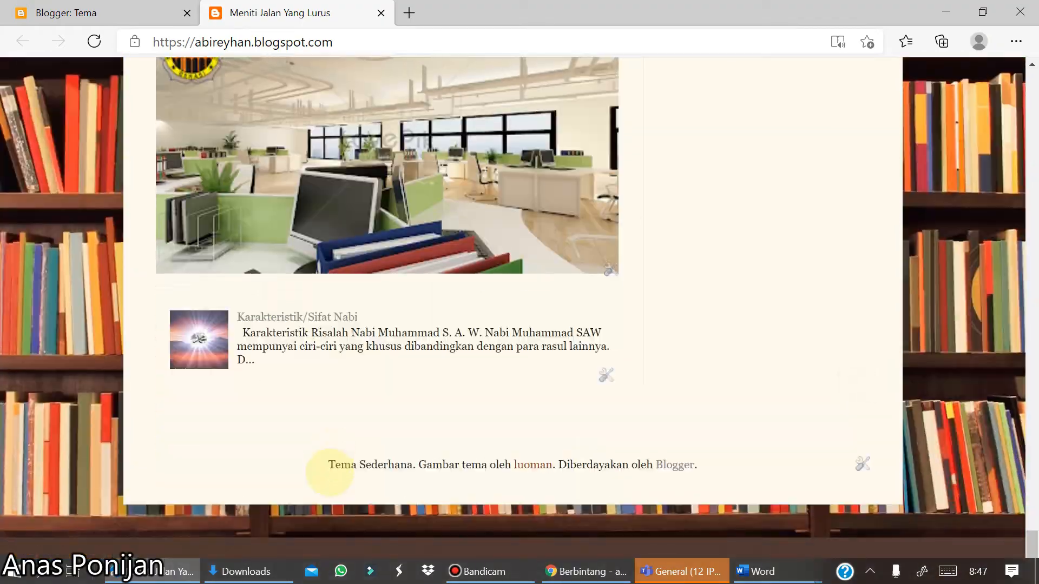
{"action": "scroll", "coordinate": [330, 472], "scroll_direction": "up", "scroll_amount": 20}
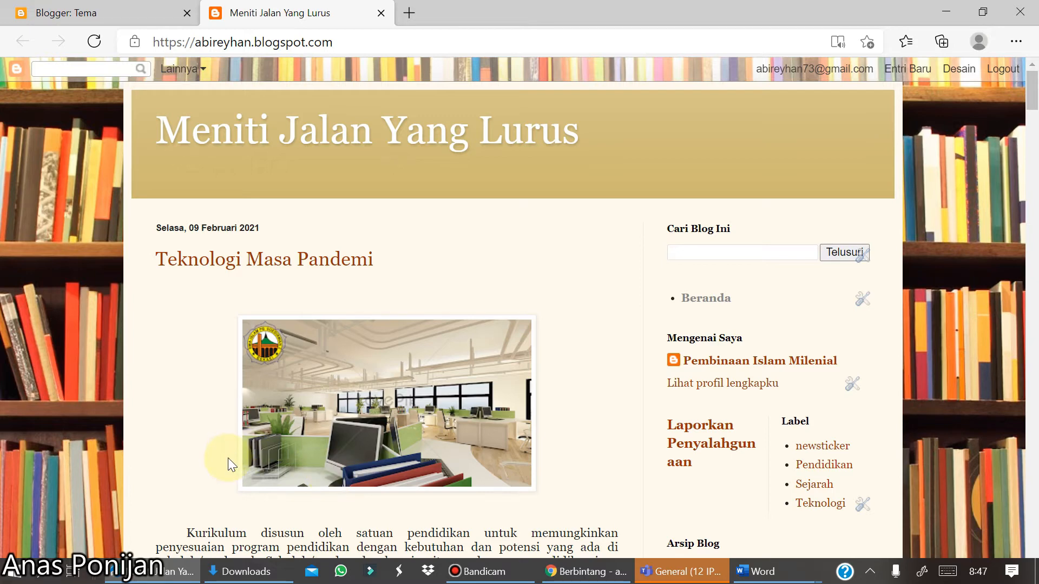
- Return to the dashboard and open the blog's Layout page
{"action": "left_click", "coordinate": [128, 12]}
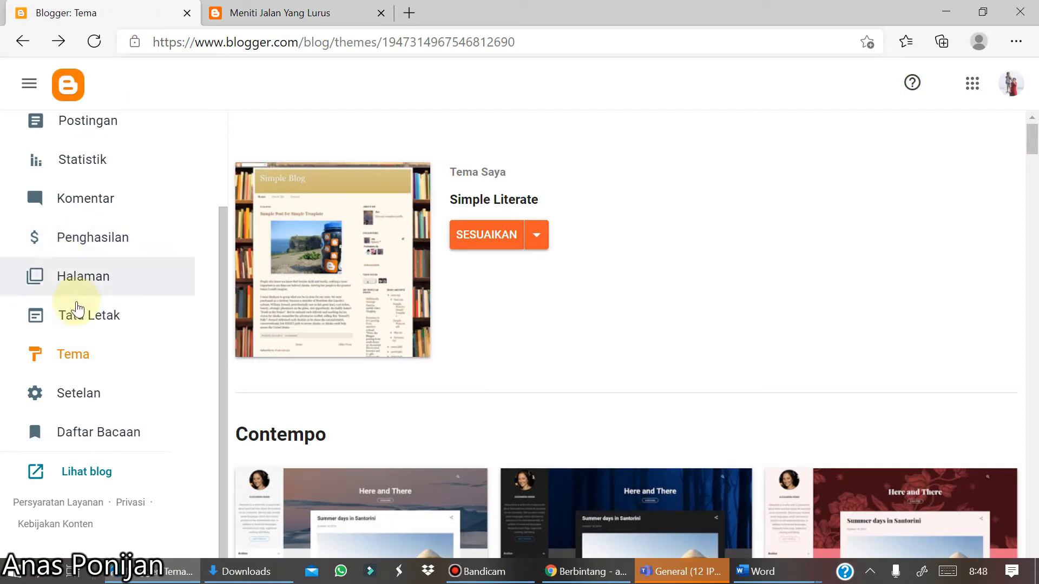
{"action": "left_click", "coordinate": [78, 308]}
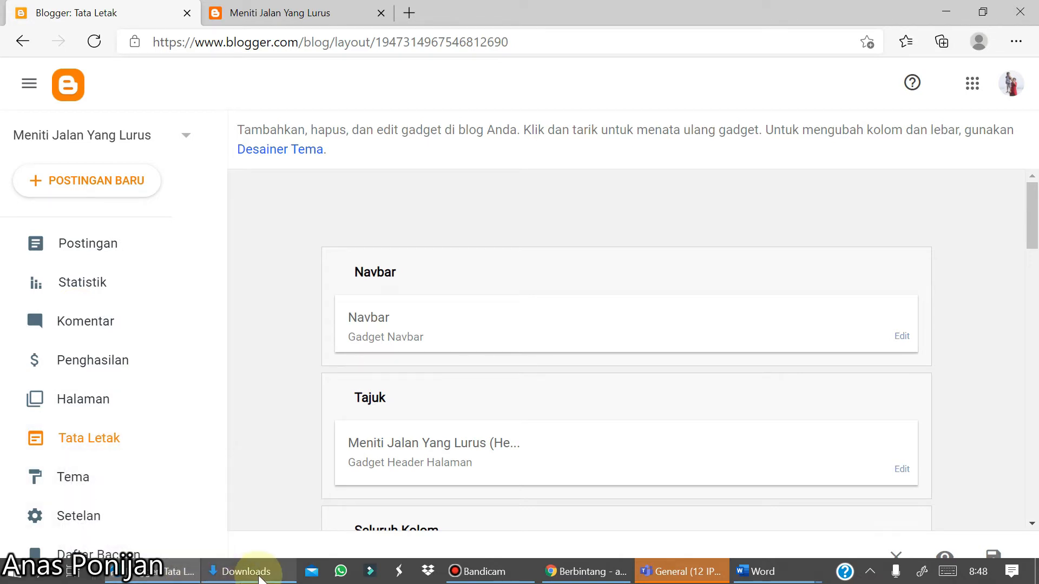
- Open the Downloads folder in File Explorer and browse its files
{"action": "mouse_move", "coordinate": [259, 577]}
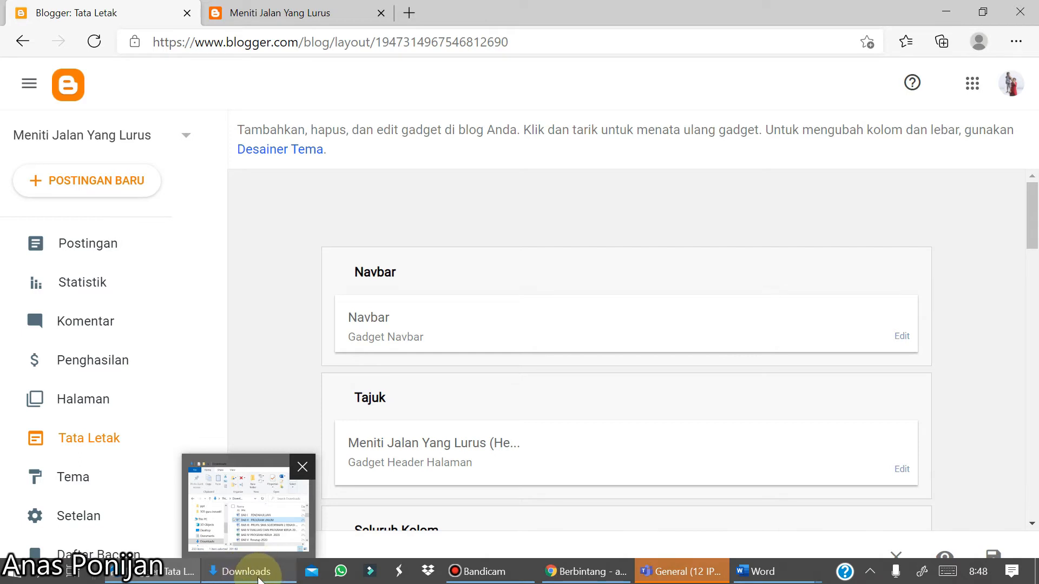
{"action": "left_click", "coordinate": [247, 578]}
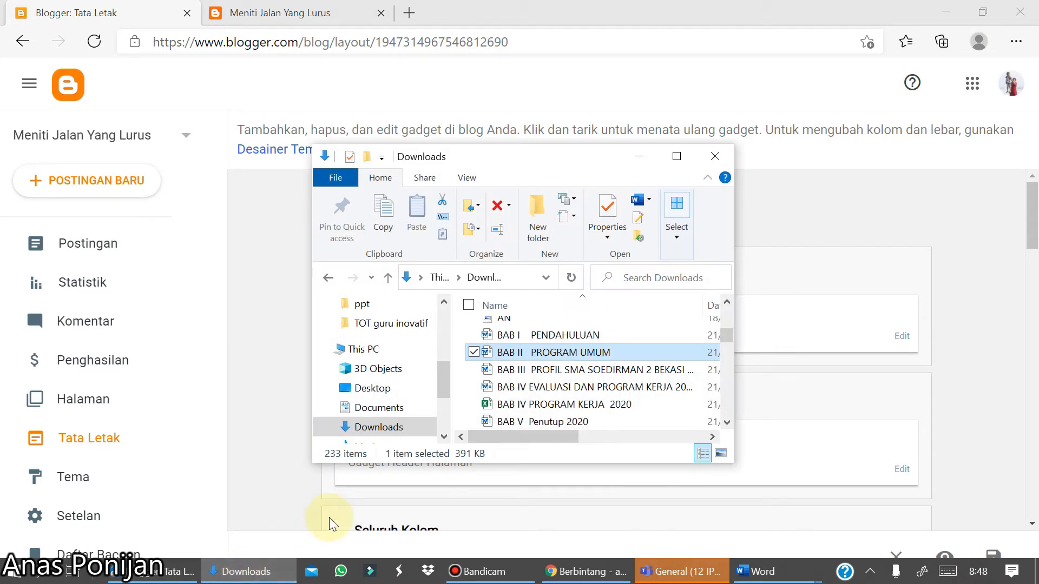
{"action": "scroll", "coordinate": [592, 373], "scroll_direction": "down", "scroll_amount": 1}
{"action": "scroll", "coordinate": [592, 374], "scroll_direction": "up", "scroll_amount": 5}
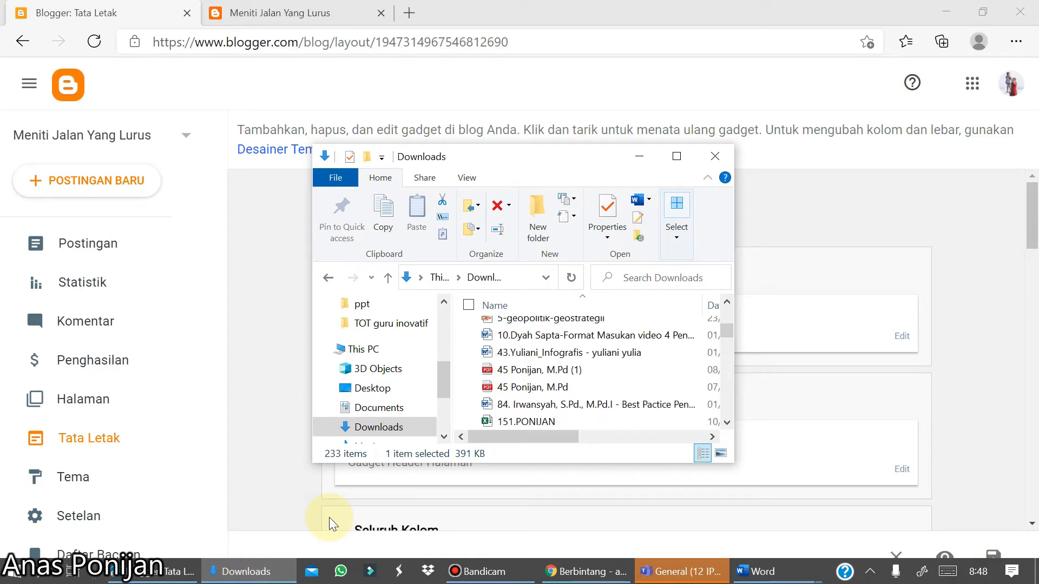
{"action": "left_click", "coordinate": [680, 161]}
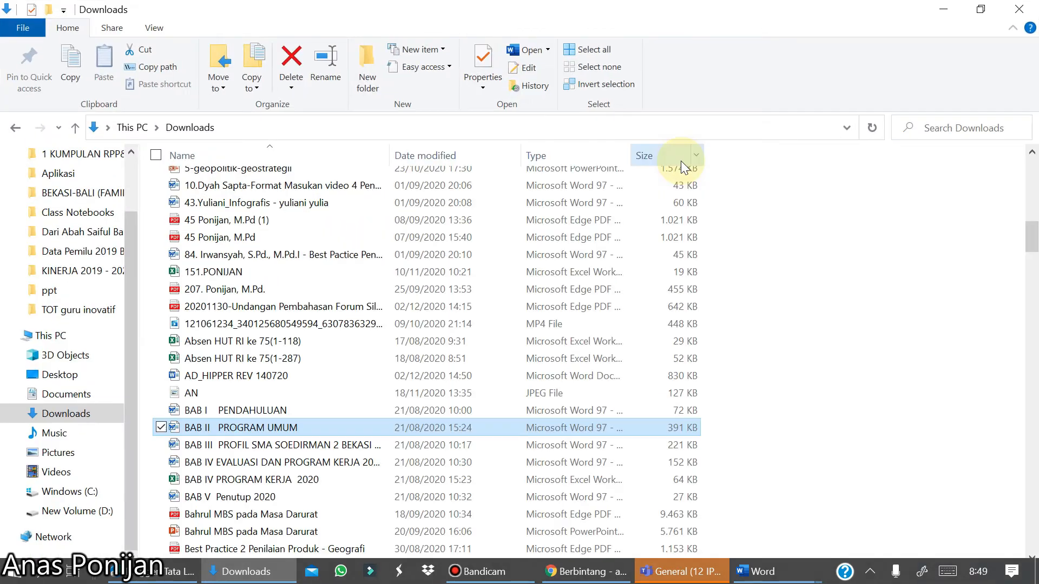
{"action": "left_click", "coordinate": [86, 415]}
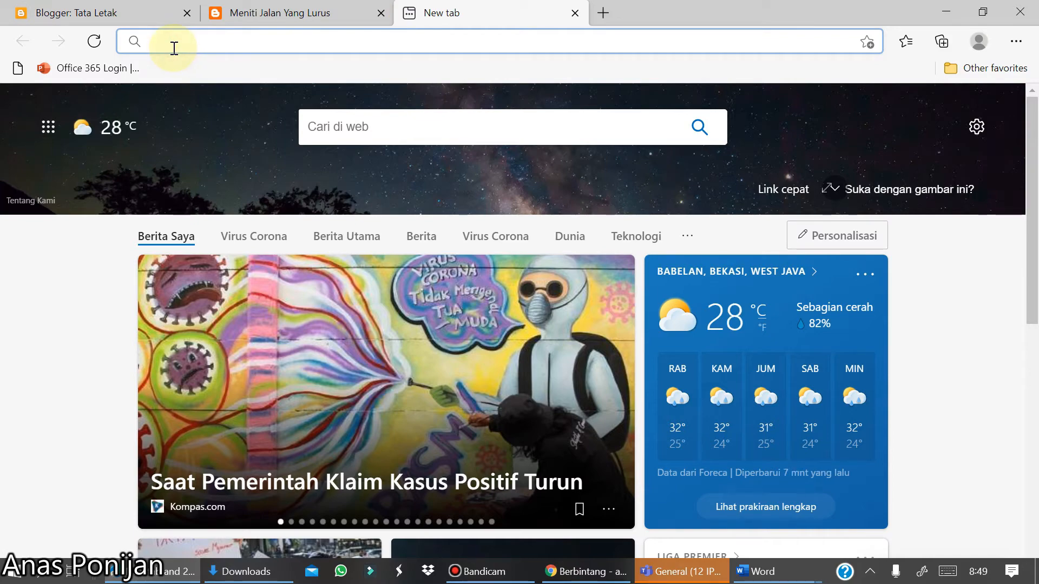
- Open hipper.or.id in a new tab and scroll through the site to examine its layout
{"action": "type", "text": "hipper.or.id"}
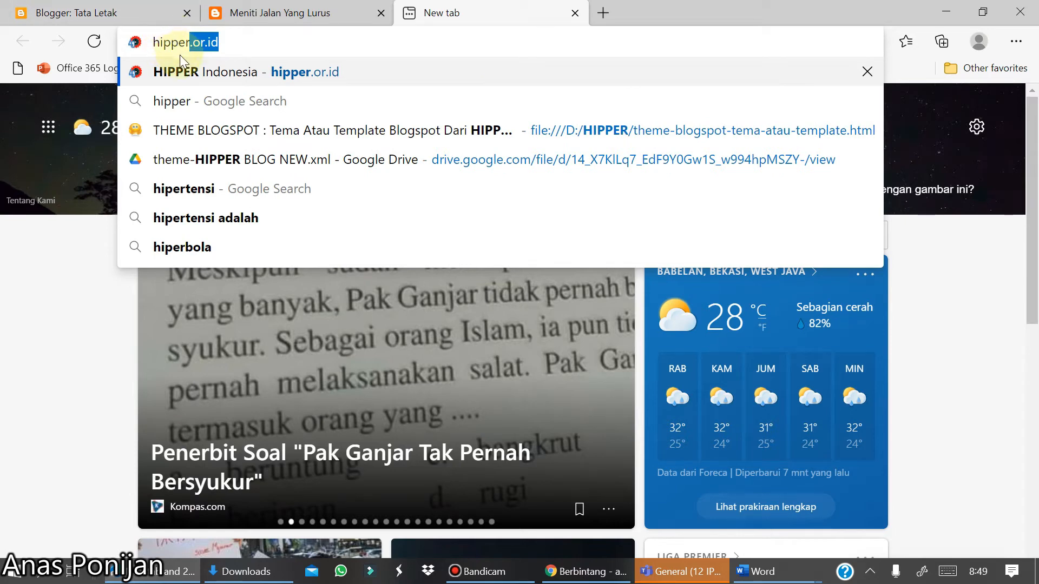
{"action": "left_click", "coordinate": [202, 74]}
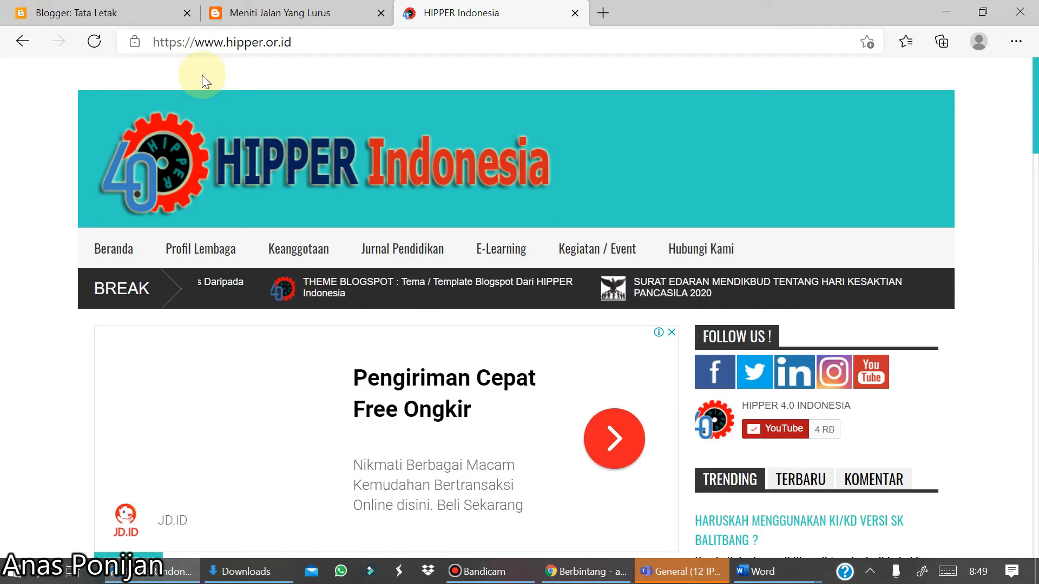
{"action": "scroll", "coordinate": [203, 75], "scroll_direction": "down", "scroll_amount": 7}
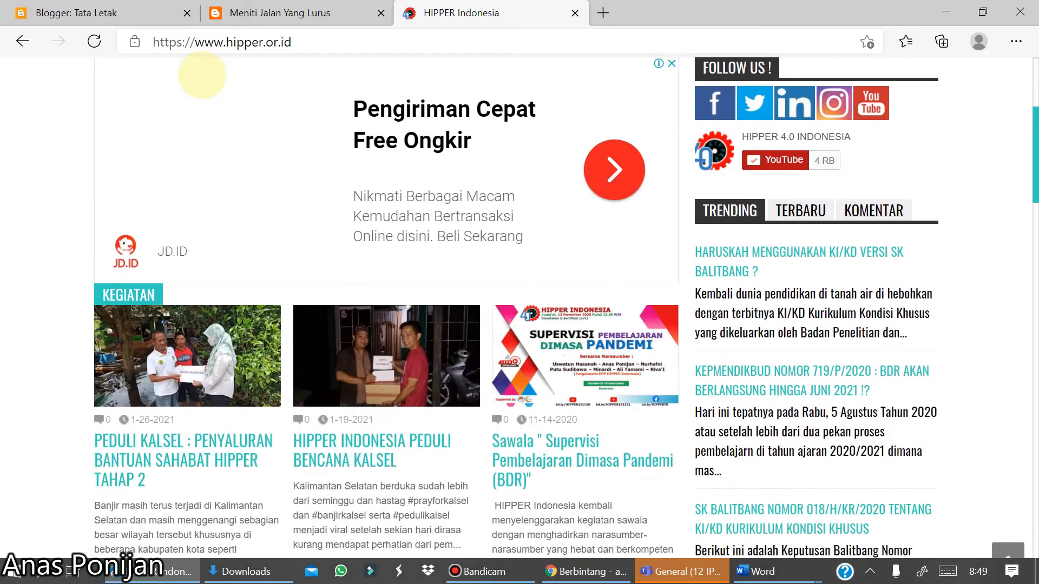
{"action": "scroll", "coordinate": [203, 75], "scroll_direction": "down", "scroll_amount": 19}
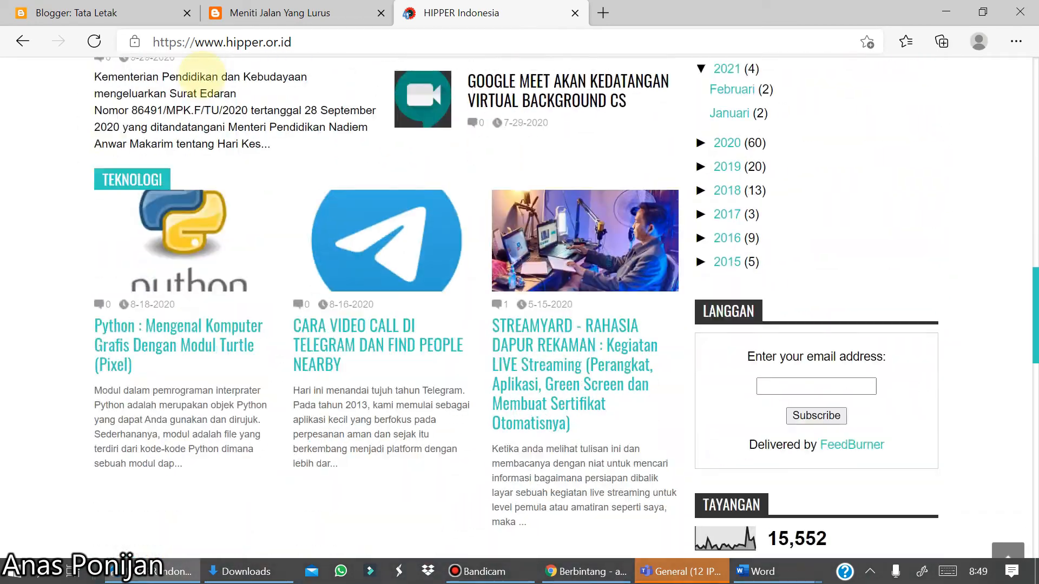
{"action": "scroll", "coordinate": [203, 75], "scroll_direction": "down", "scroll_amount": 14}
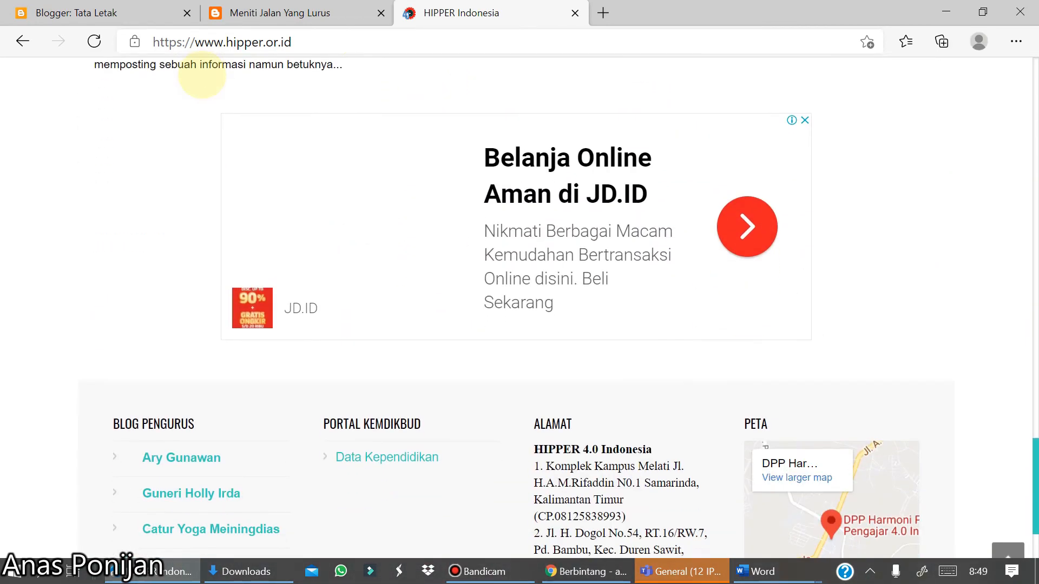
{"action": "scroll", "coordinate": [203, 75], "scroll_direction": "down", "scroll_amount": 4}
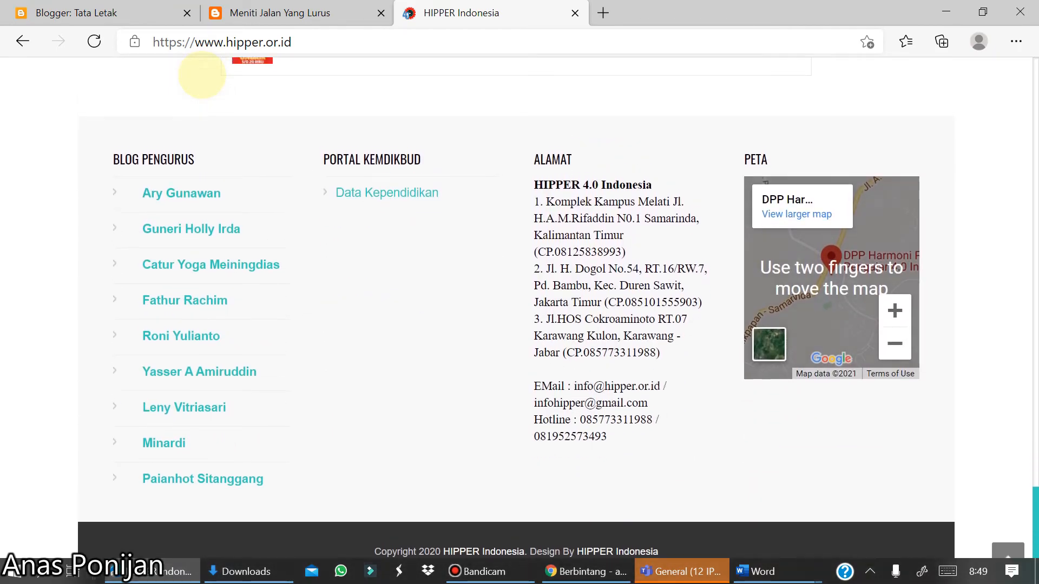
{"action": "scroll", "coordinate": [202, 74], "scroll_direction": "up", "scroll_amount": 17}
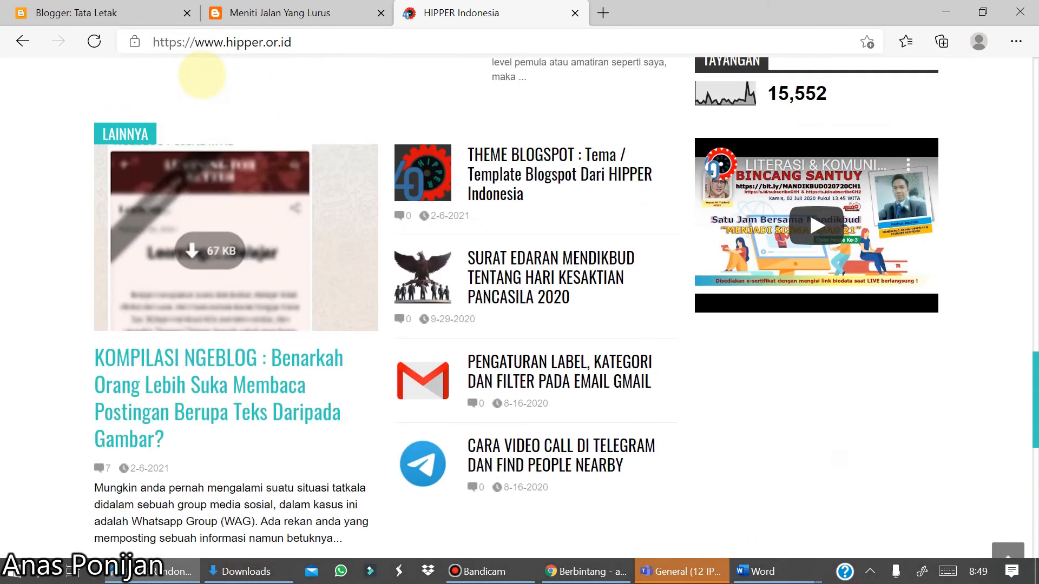
{"action": "scroll", "coordinate": [203, 76], "scroll_direction": "up", "scroll_amount": 18}
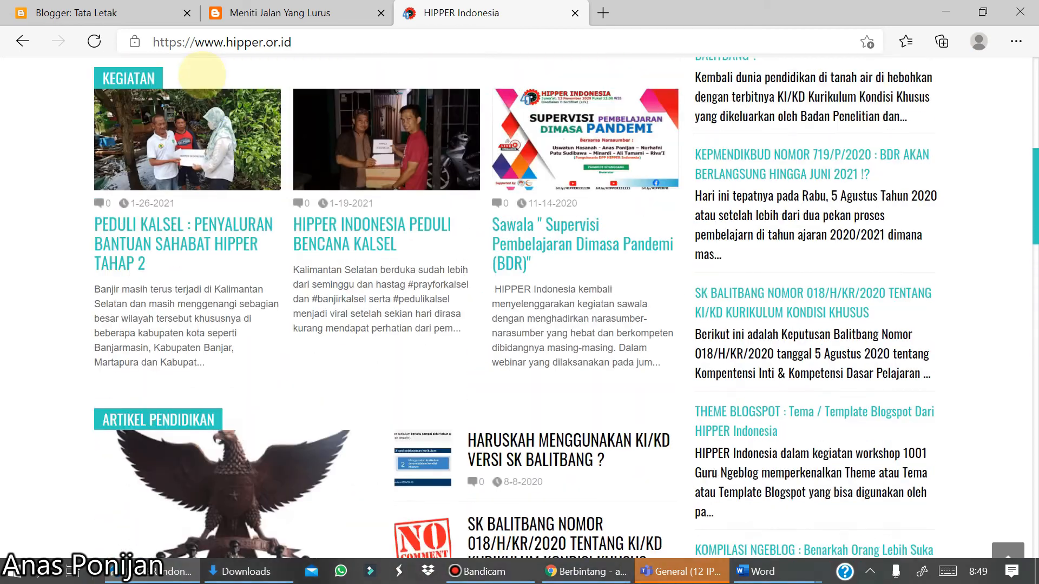
{"action": "scroll", "coordinate": [202, 74], "scroll_direction": "up", "scroll_amount": 4}
{"action": "scroll", "coordinate": [202, 75], "scroll_direction": "down", "scroll_amount": 2}
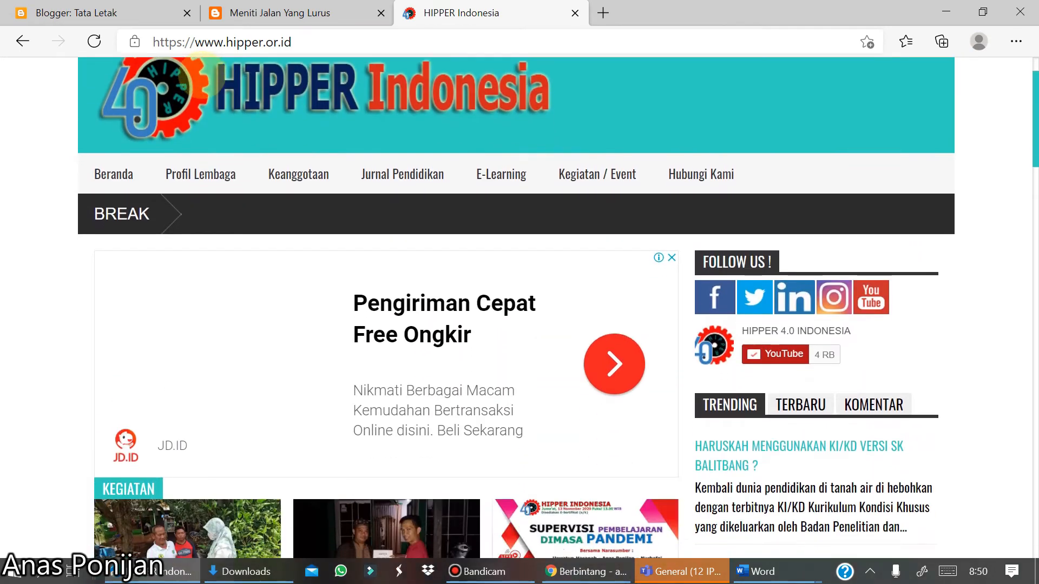
{"action": "scroll", "coordinate": [203, 64], "scroll_direction": "up", "scroll_amount": 2}
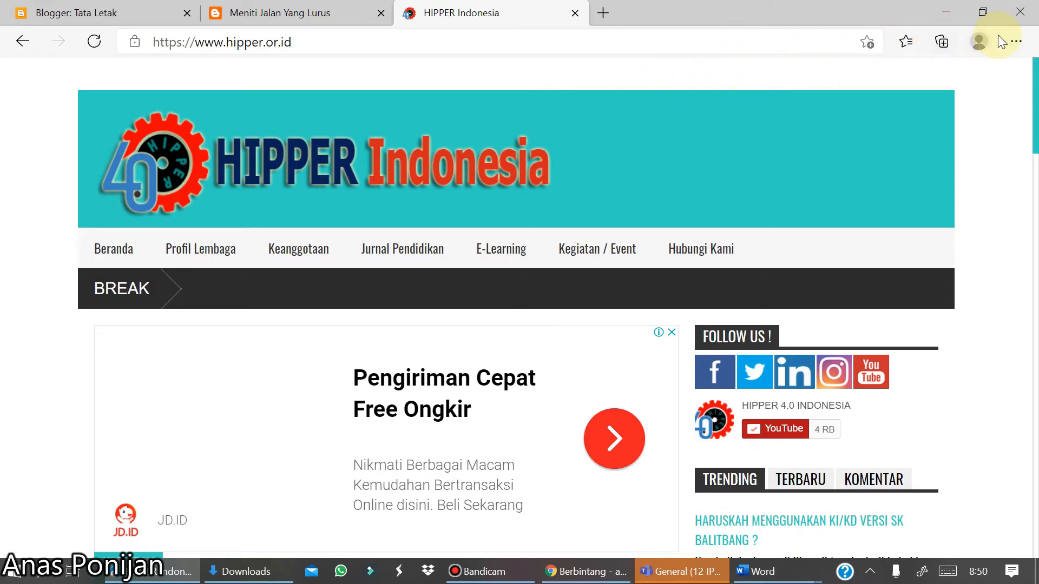
- Open the browser's downloads list
{"action": "left_click", "coordinate": [1017, 43]}
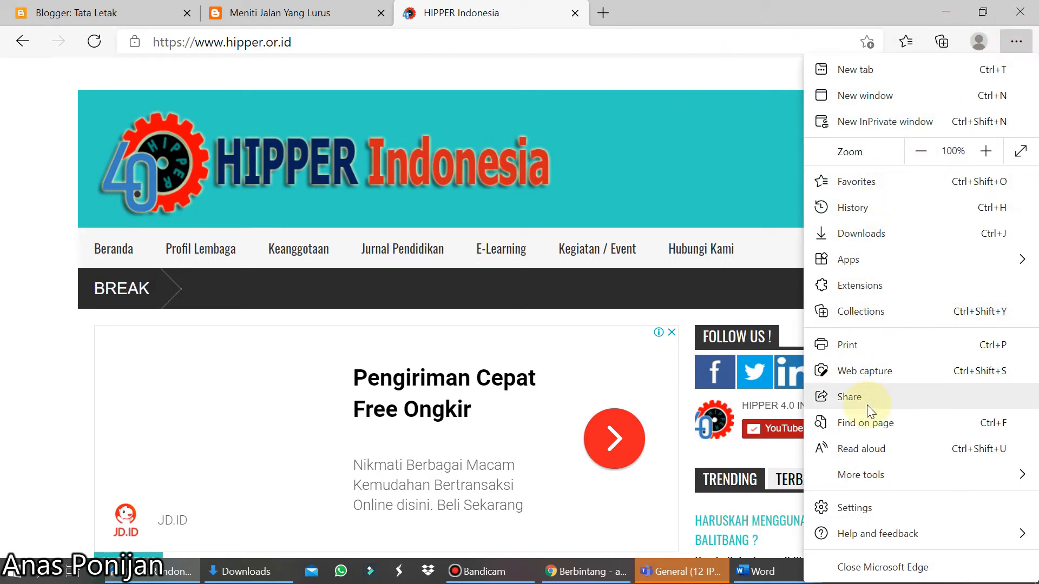
{"action": "left_click", "coordinate": [865, 242]}
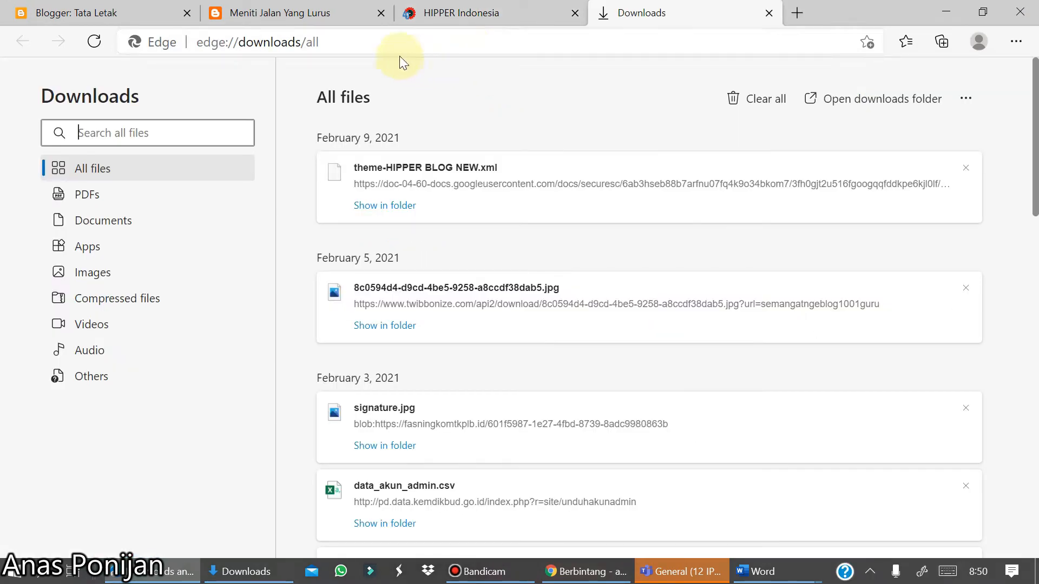
- Restore the blog's theme by uploading the theme-HIPPER BLOG NEW file from the Downloads folder
{"action": "left_click", "coordinate": [140, 10]}
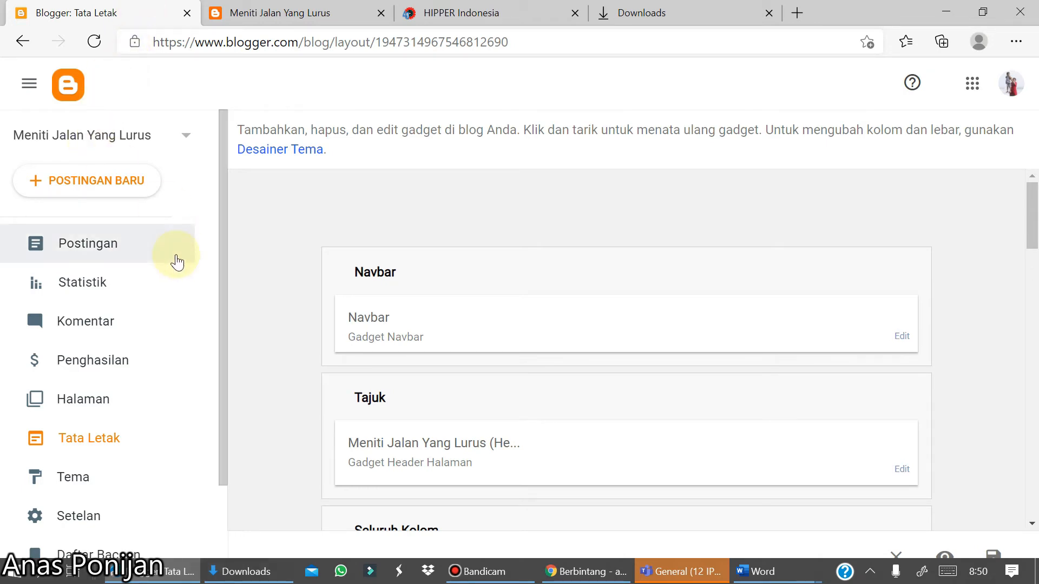
{"action": "left_click", "coordinate": [70, 486]}
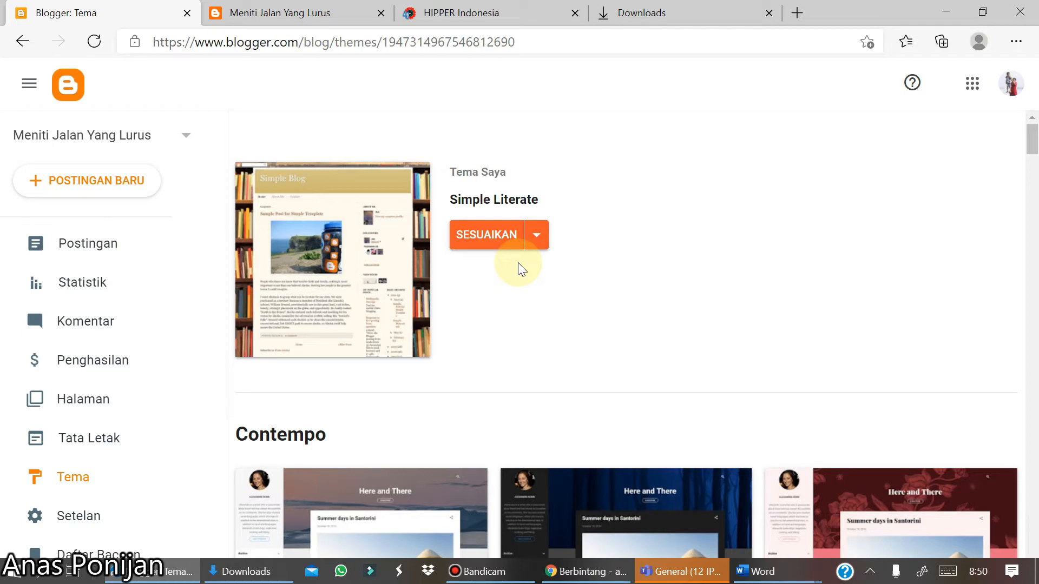
{"action": "left_click", "coordinate": [536, 238]}
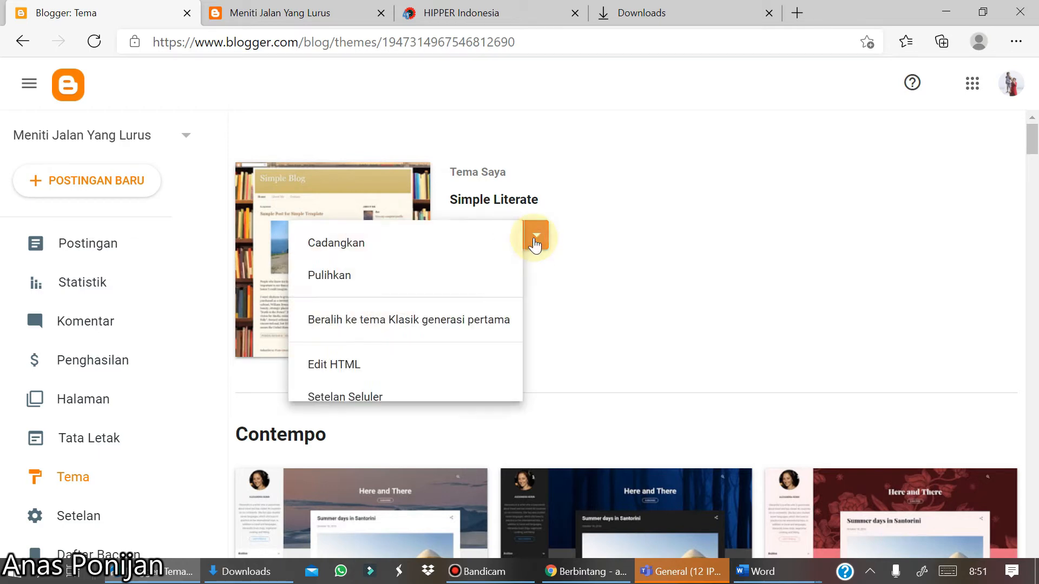
{"action": "left_click", "coordinate": [399, 278]}
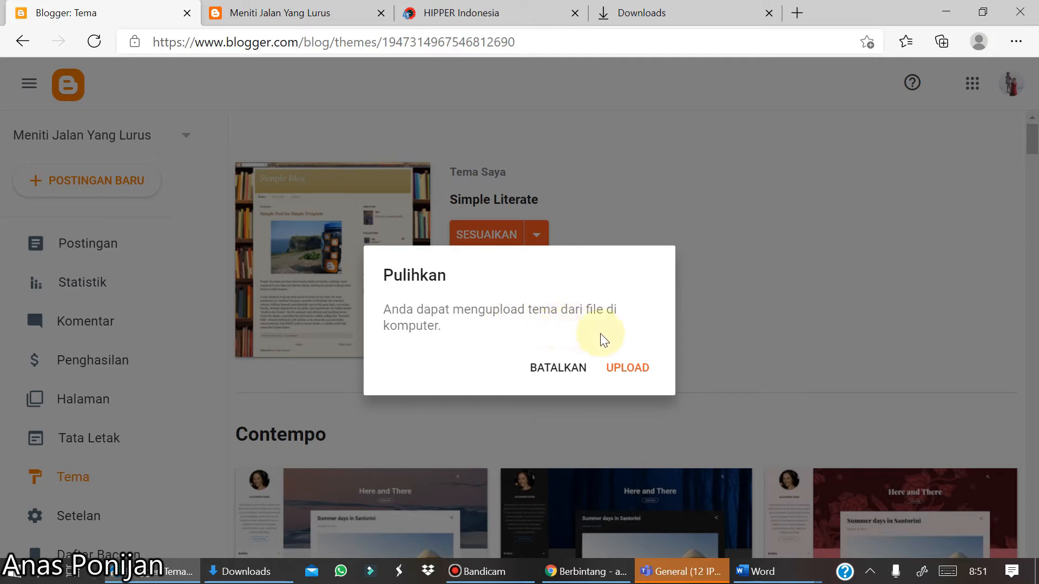
{"action": "left_click", "coordinate": [617, 369]}
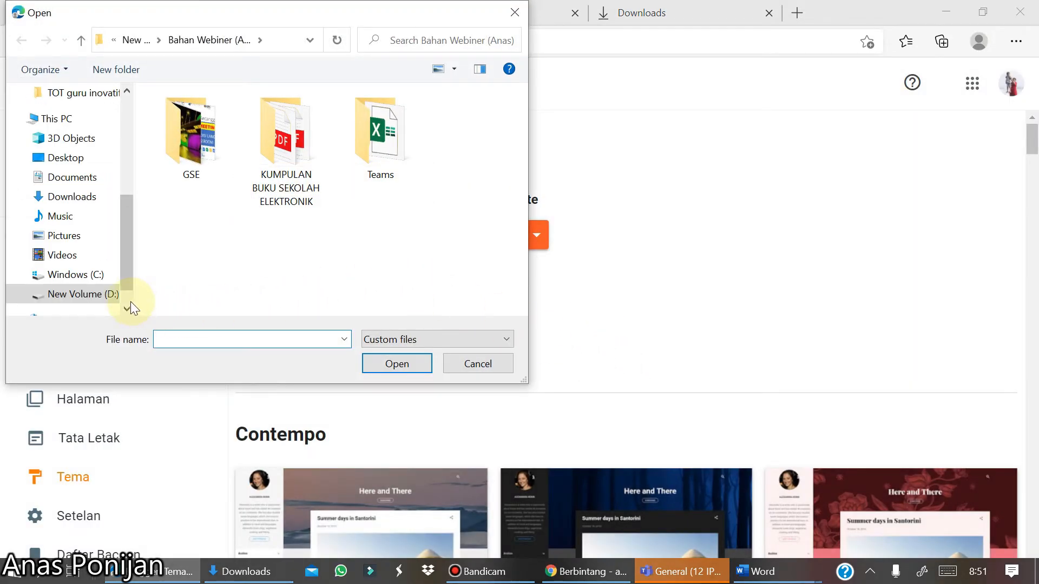
{"action": "scroll", "coordinate": [131, 300], "scroll_direction": "down", "scroll_amount": 2}
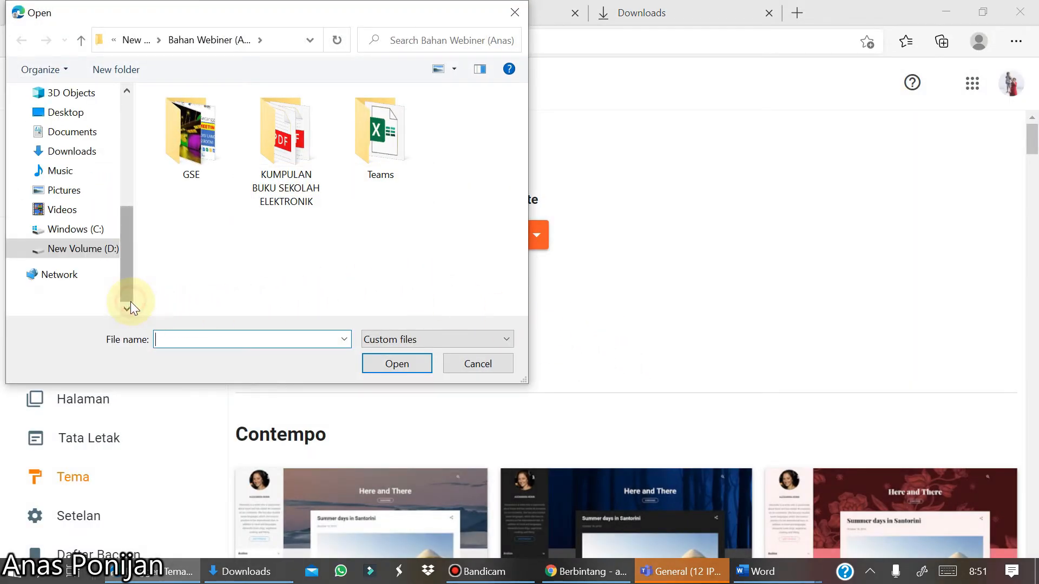
{"action": "left_click", "coordinate": [91, 159]}
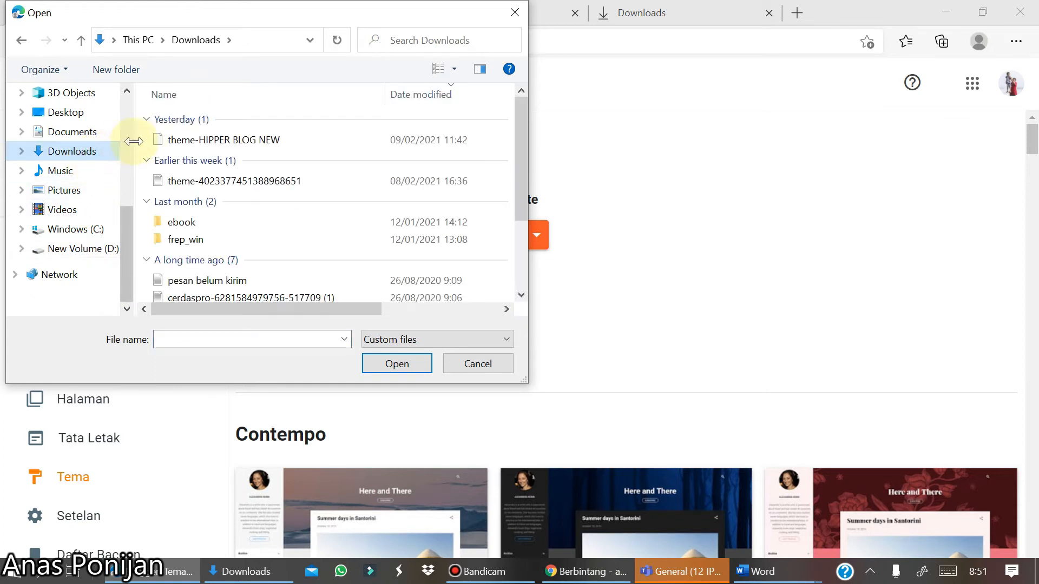
{"action": "double_click", "coordinate": [184, 139]}
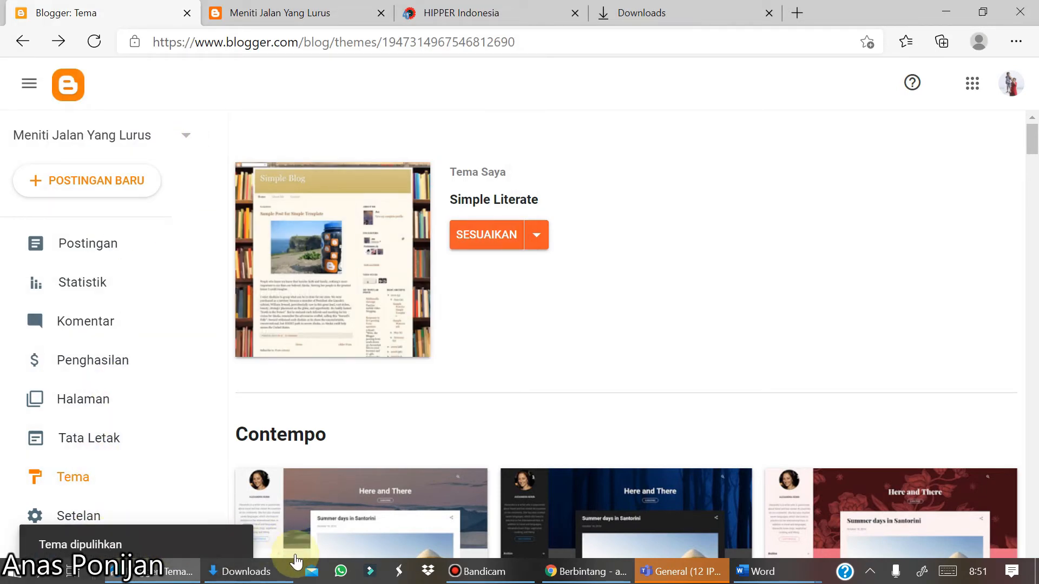
- View the blog and scroll through it to examine how the restored theme looks
{"action": "scroll", "coordinate": [295, 553], "scroll_direction": "down", "scroll_amount": 1}
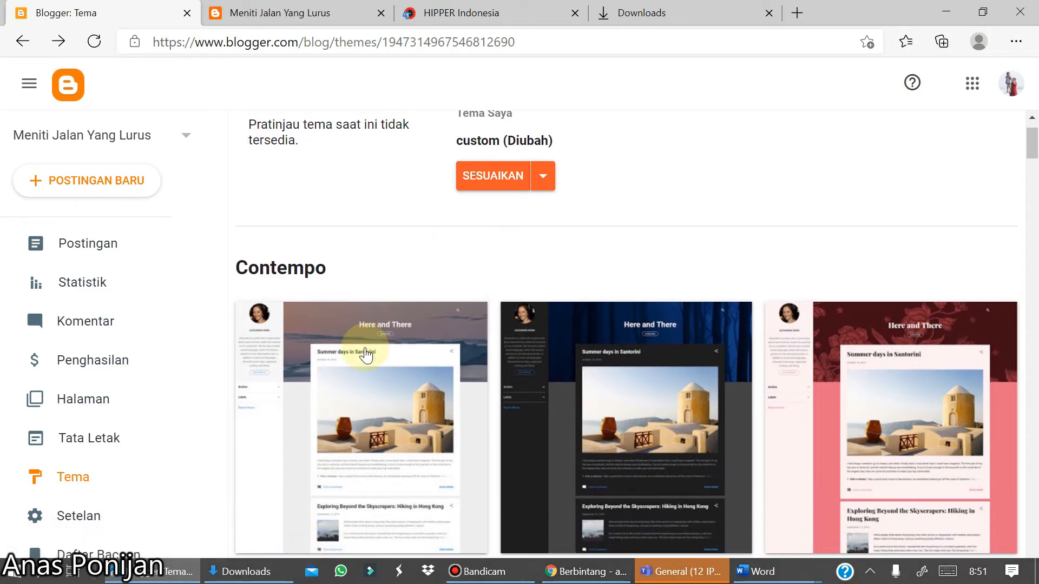
{"action": "scroll", "coordinate": [355, 371], "scroll_direction": "down", "scroll_amount": 3}
{"action": "scroll", "coordinate": [354, 371], "scroll_direction": "down", "scroll_amount": 4}
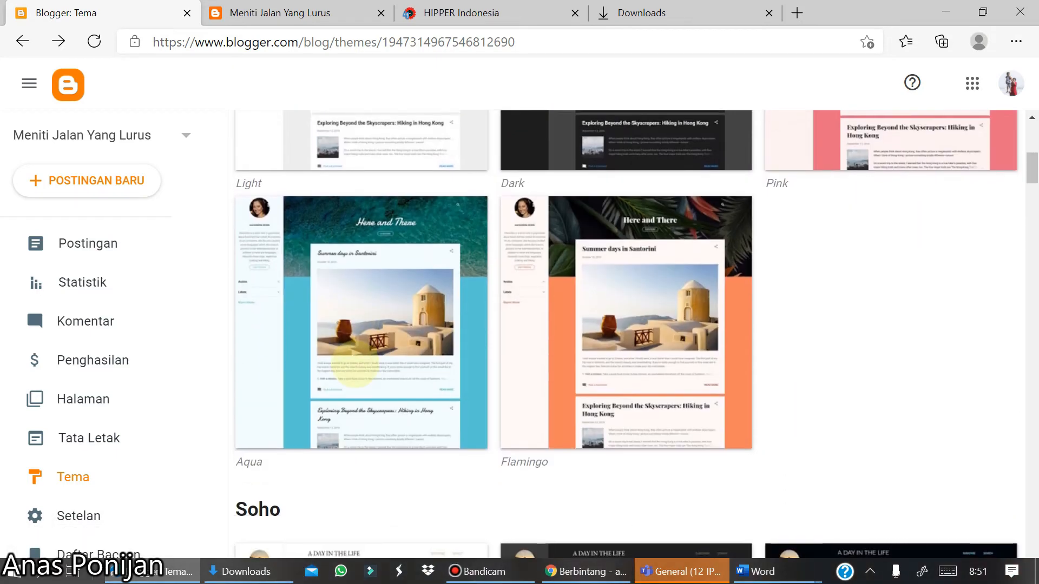
{"action": "scroll", "coordinate": [355, 371], "scroll_direction": "down", "scroll_amount": 2}
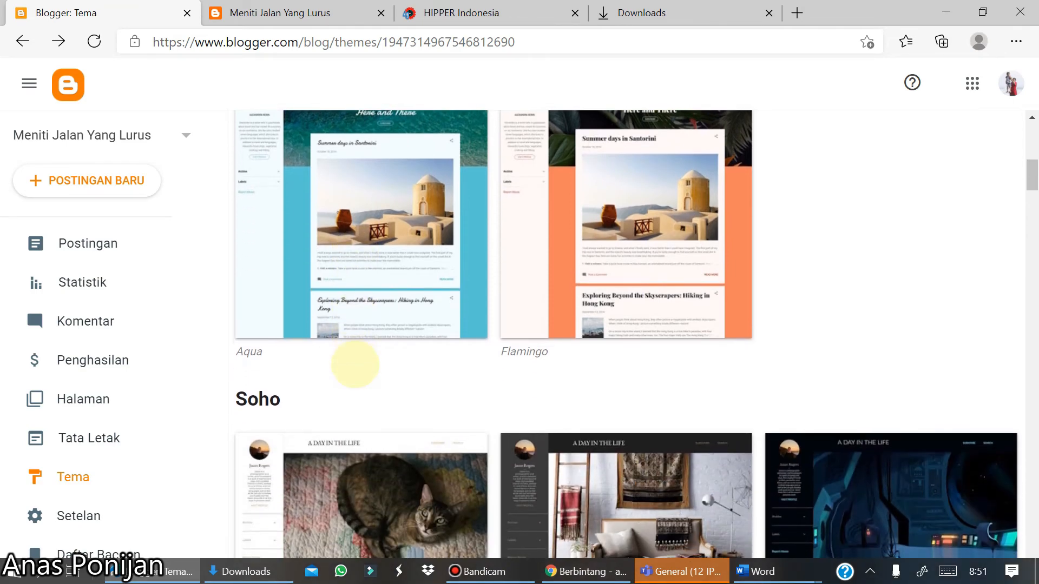
{"action": "scroll", "coordinate": [87, 335], "scroll_direction": "down", "scroll_amount": 2}
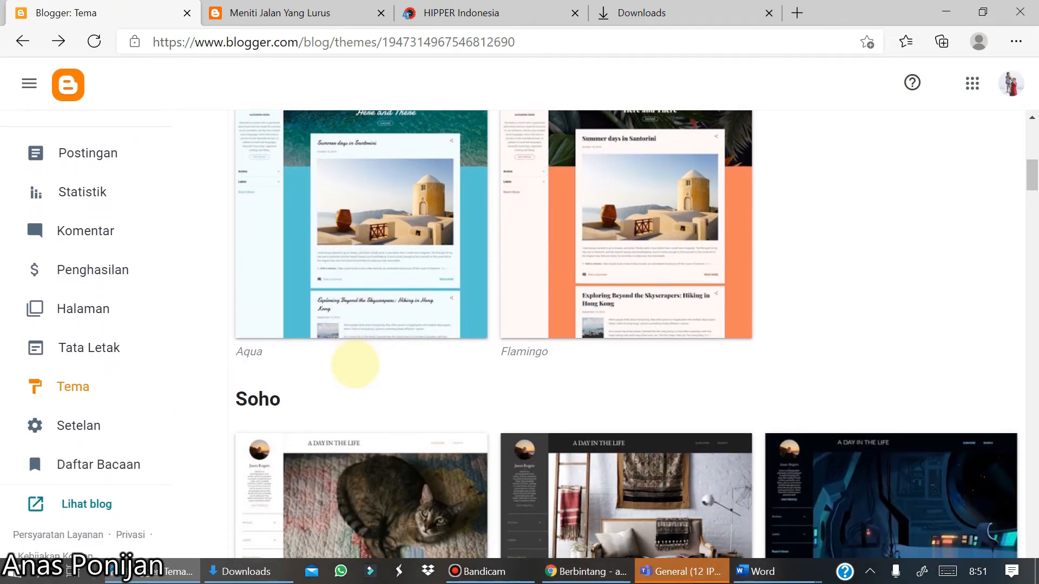
{"action": "scroll", "coordinate": [79, 335], "scroll_direction": "down", "scroll_amount": 1}
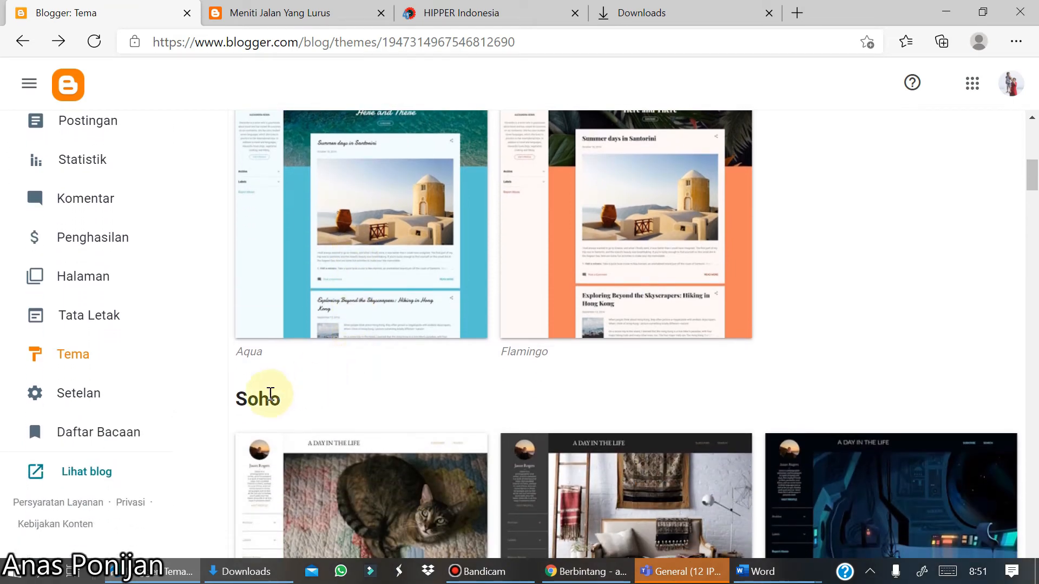
{"action": "left_click", "coordinate": [95, 471]}
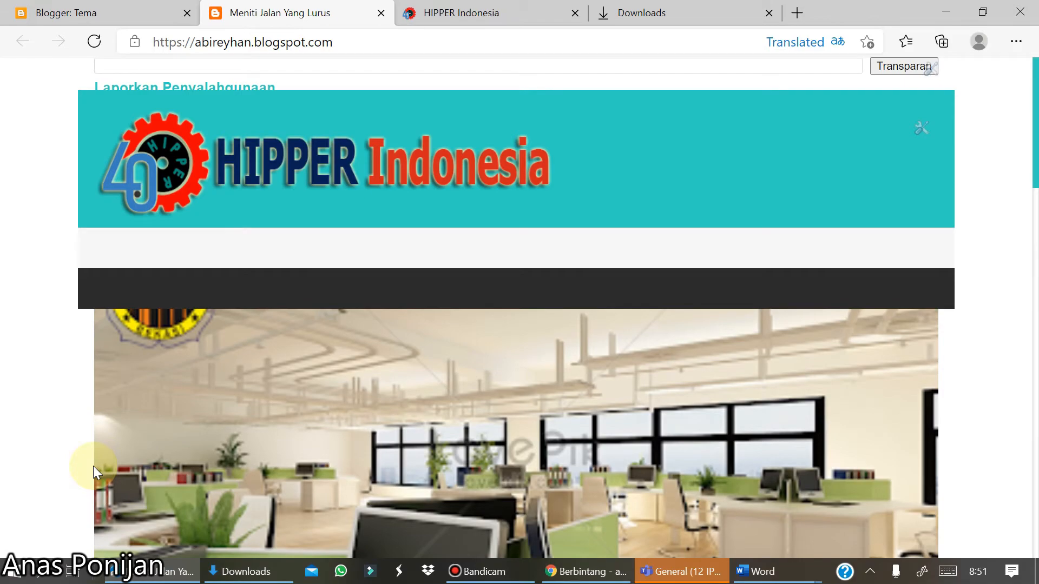
{"action": "scroll", "coordinate": [93, 466], "scroll_direction": "down", "scroll_amount": 15}
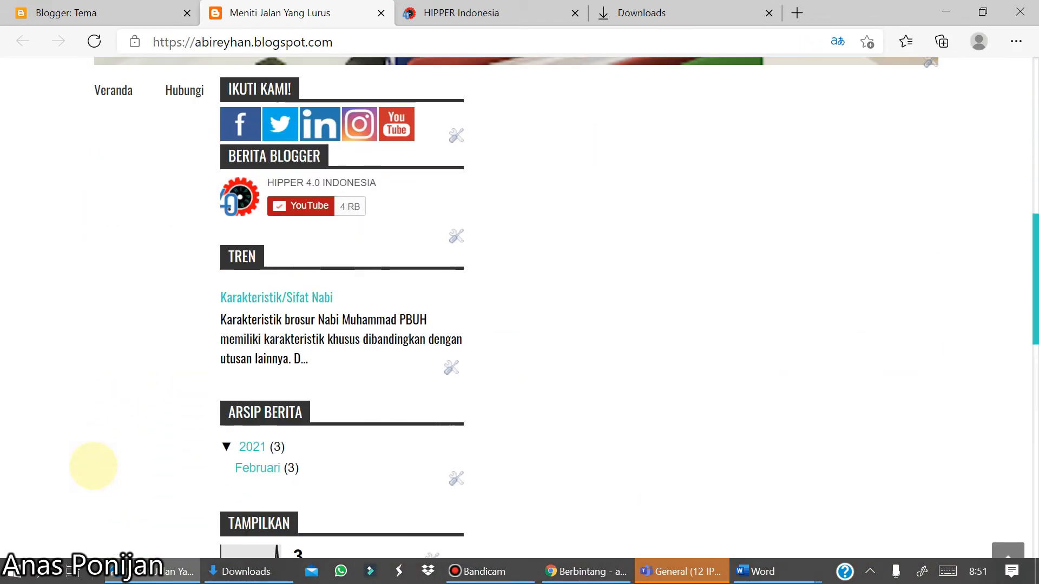
{"action": "scroll", "coordinate": [93, 466], "scroll_direction": "down", "scroll_amount": 14}
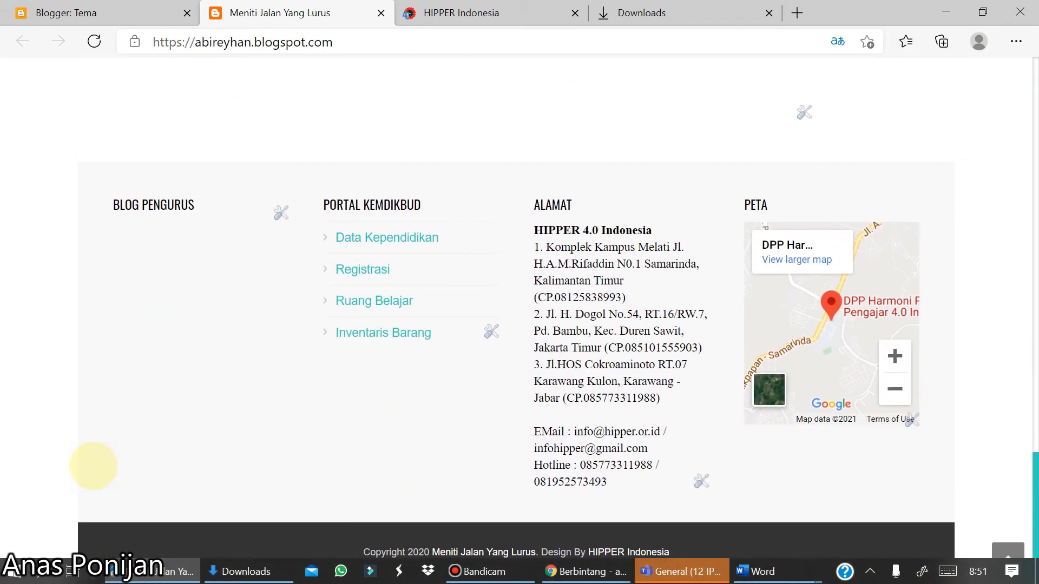
{"action": "scroll", "coordinate": [93, 466], "scroll_direction": "up", "scroll_amount": 20}
{"action": "scroll", "coordinate": [93, 465], "scroll_direction": "up", "scroll_amount": 10}
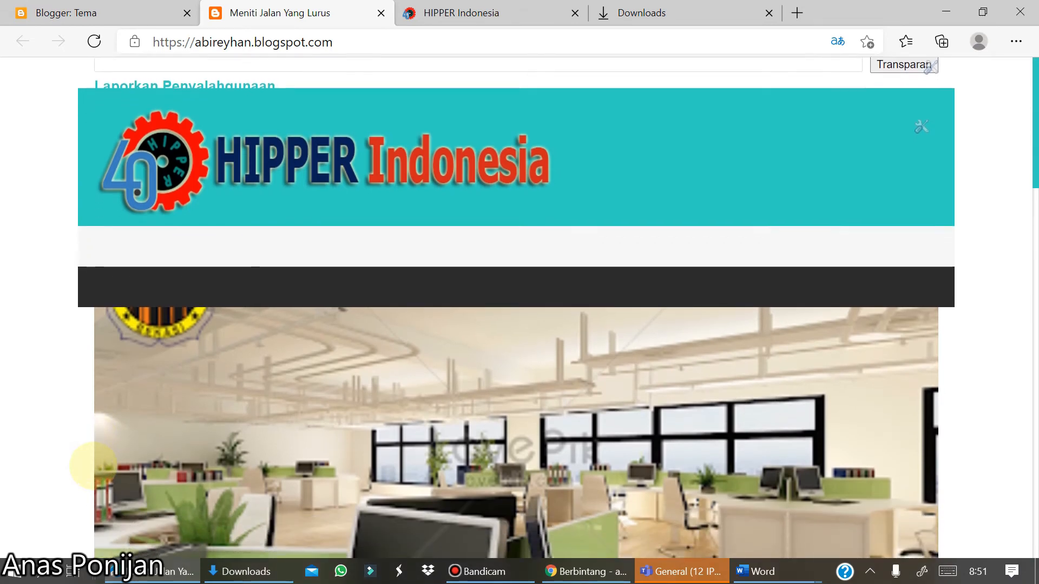
{"action": "scroll", "coordinate": [93, 466], "scroll_direction": "down", "scroll_amount": 7}
{"action": "scroll", "coordinate": [93, 465], "scroll_direction": "down", "scroll_amount": 3}
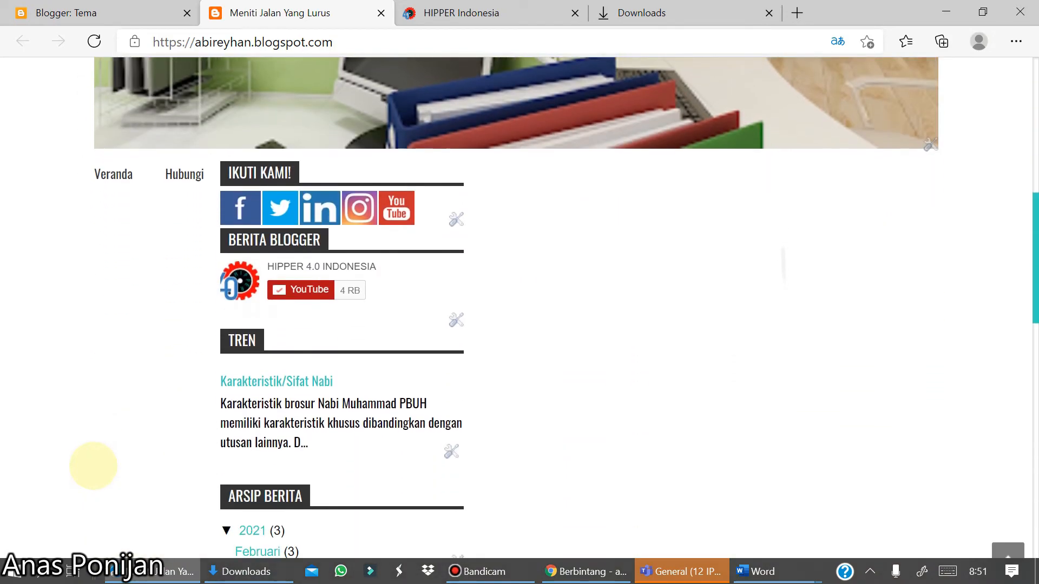
{"action": "scroll", "coordinate": [93, 466], "scroll_direction": "up", "scroll_amount": 10}
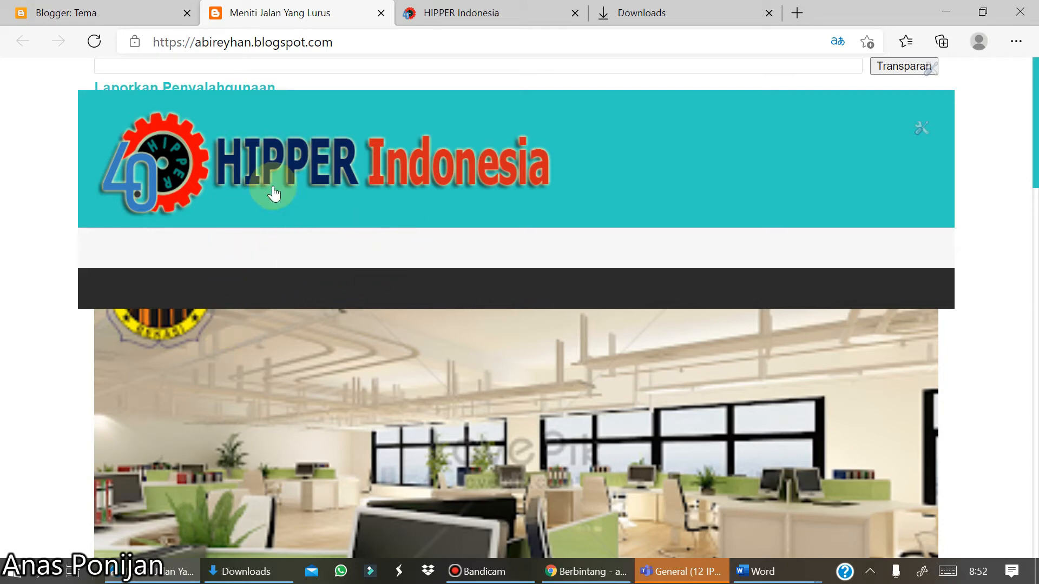
- Open the blog's Layout page and delete the Social gadget from the page-social section
{"action": "left_click", "coordinate": [151, 16]}
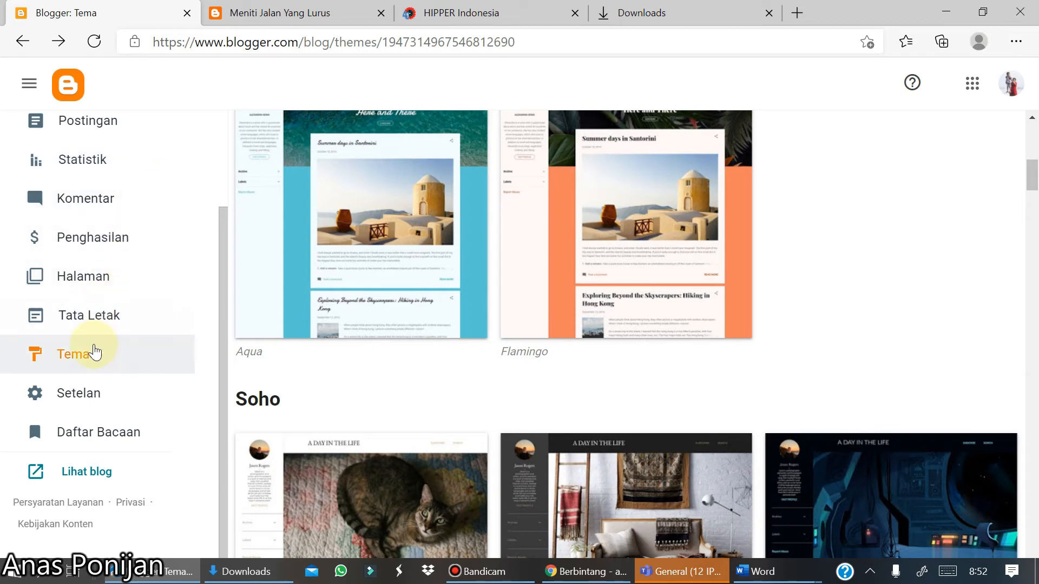
{"action": "left_click", "coordinate": [89, 327]}
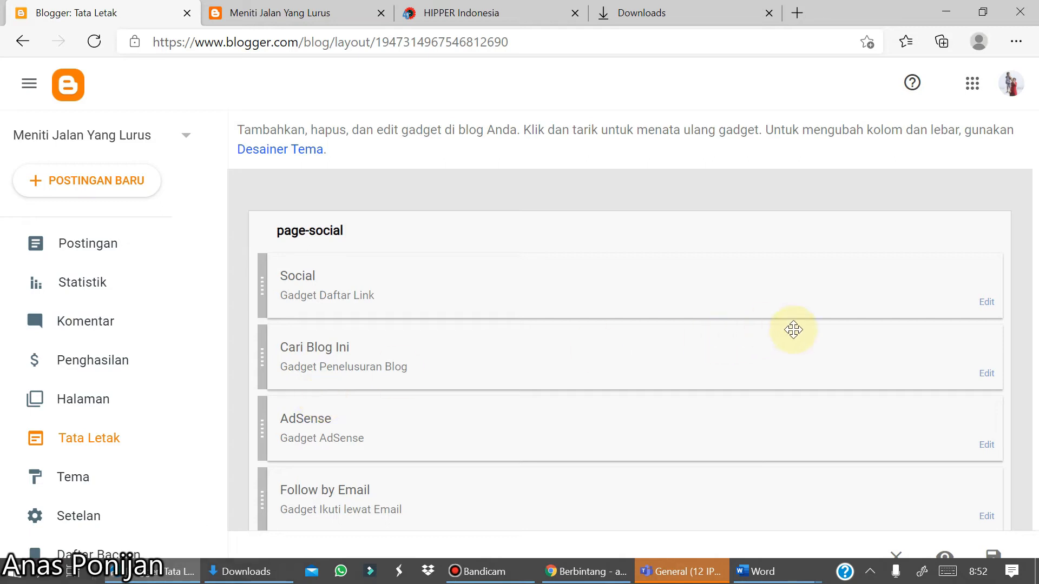
{"action": "left_click", "coordinate": [992, 306]}
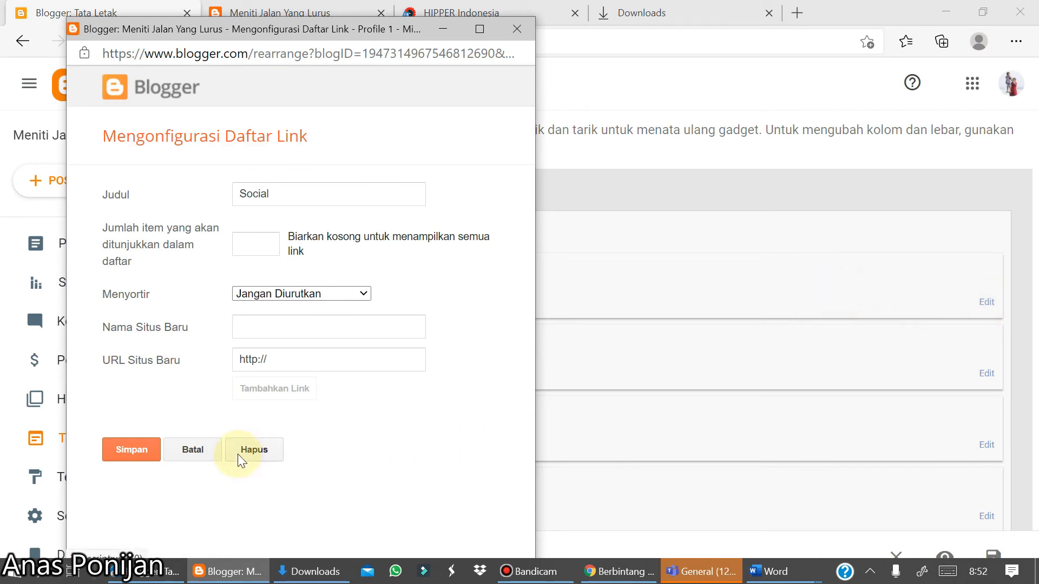
{"action": "left_click", "coordinate": [238, 456]}
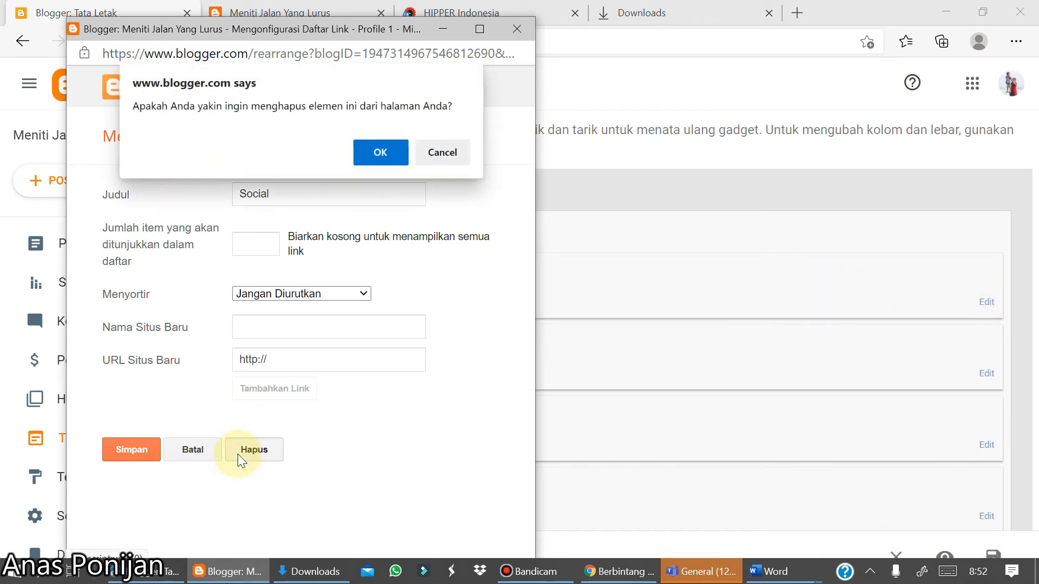
{"action": "left_click", "coordinate": [394, 153]}
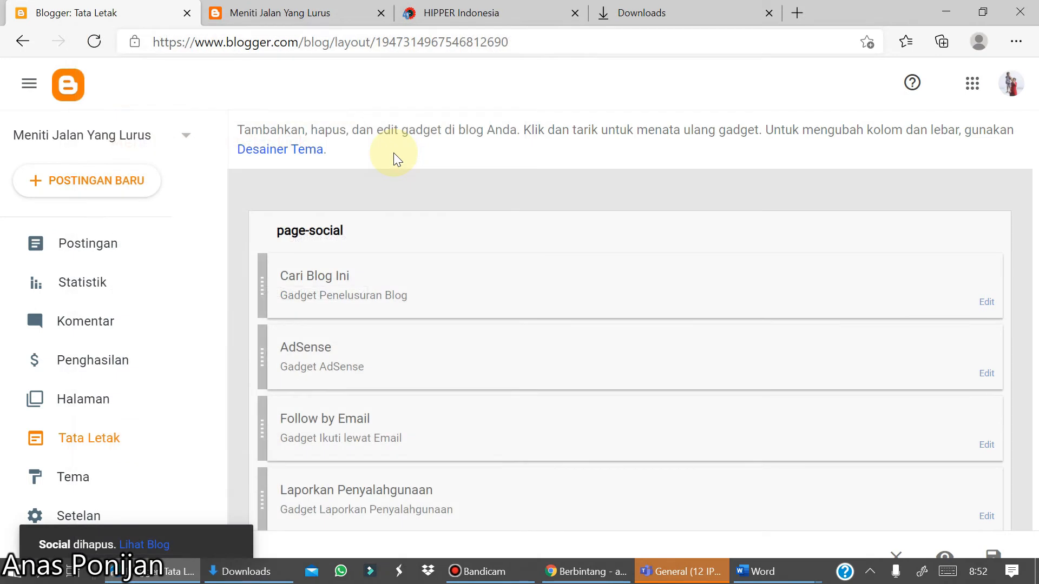
- Delete the Cari Blog Ini and AdSense gadgets from the page-social section
{"action": "left_click", "coordinate": [985, 305]}
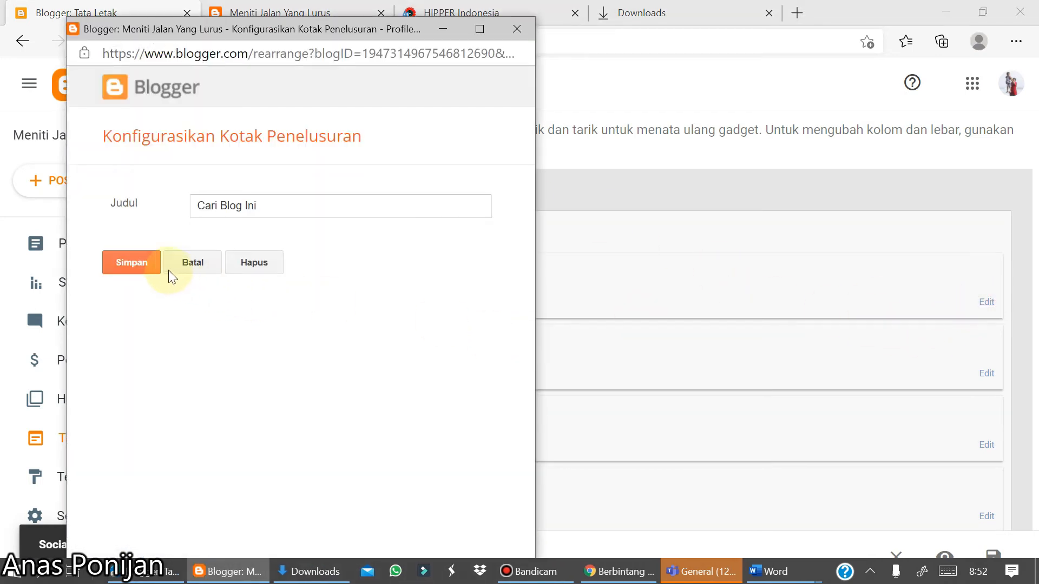
{"action": "left_click", "coordinate": [240, 263]}
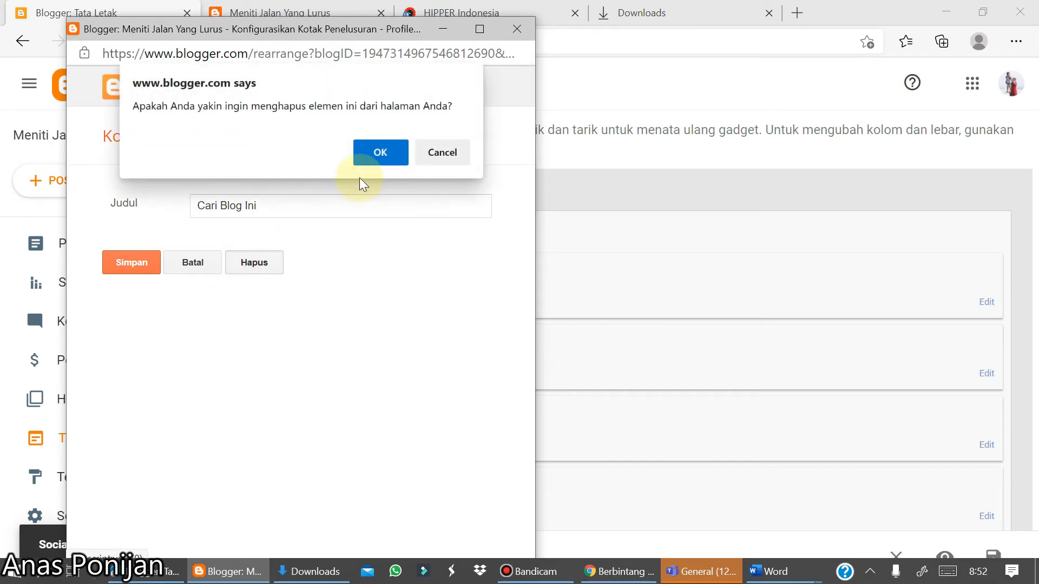
{"action": "left_click", "coordinate": [375, 157]}
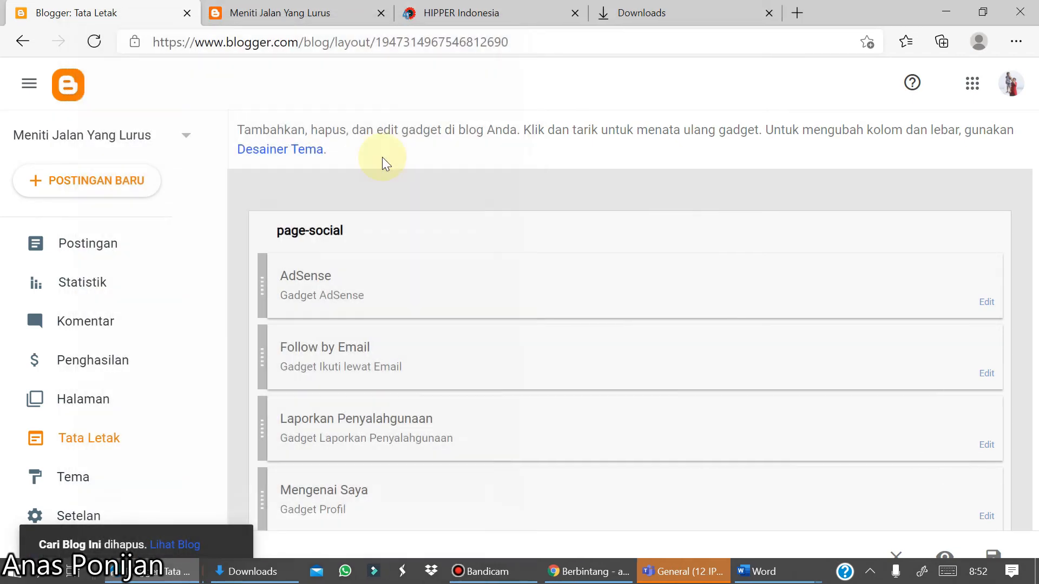
{"action": "left_click", "coordinate": [807, 256]}
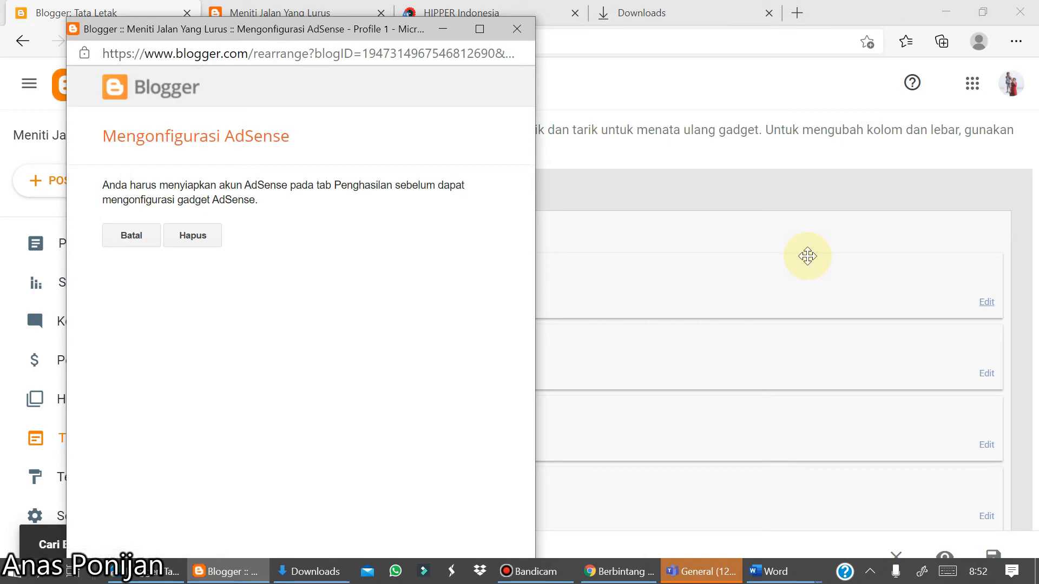
{"action": "left_click", "coordinate": [198, 233]}
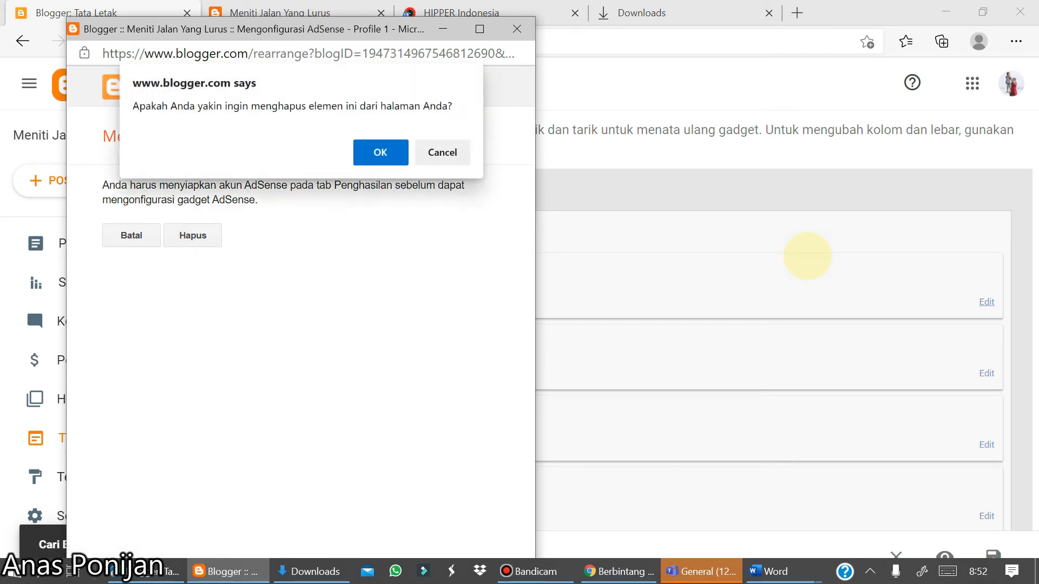
{"action": "left_click", "coordinate": [381, 153]}
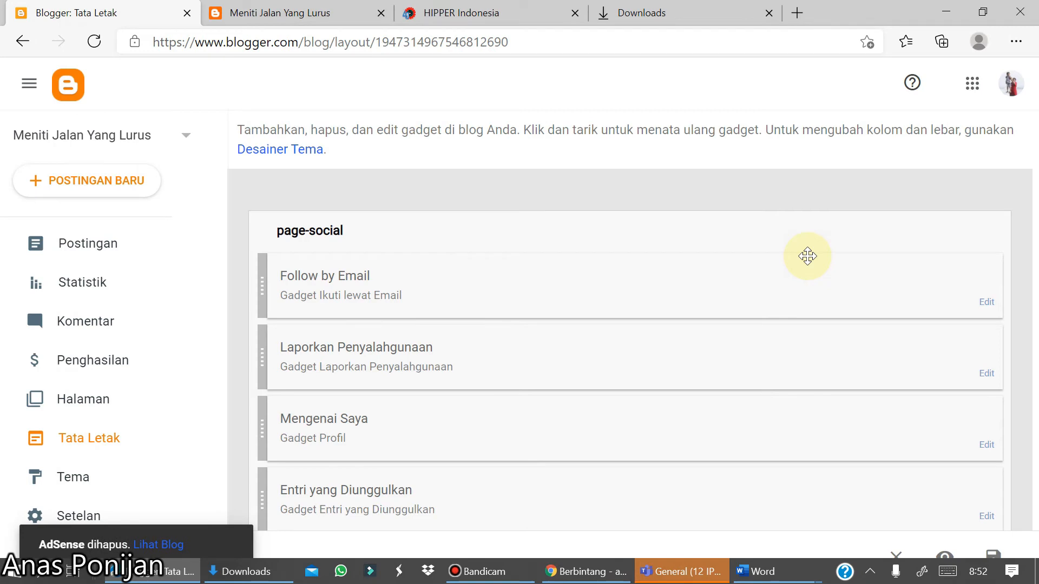
- Delete the Follow by Email and Laporkan Penyalahgunaan gadgets from the page-social section
{"action": "left_click", "coordinate": [807, 256]}
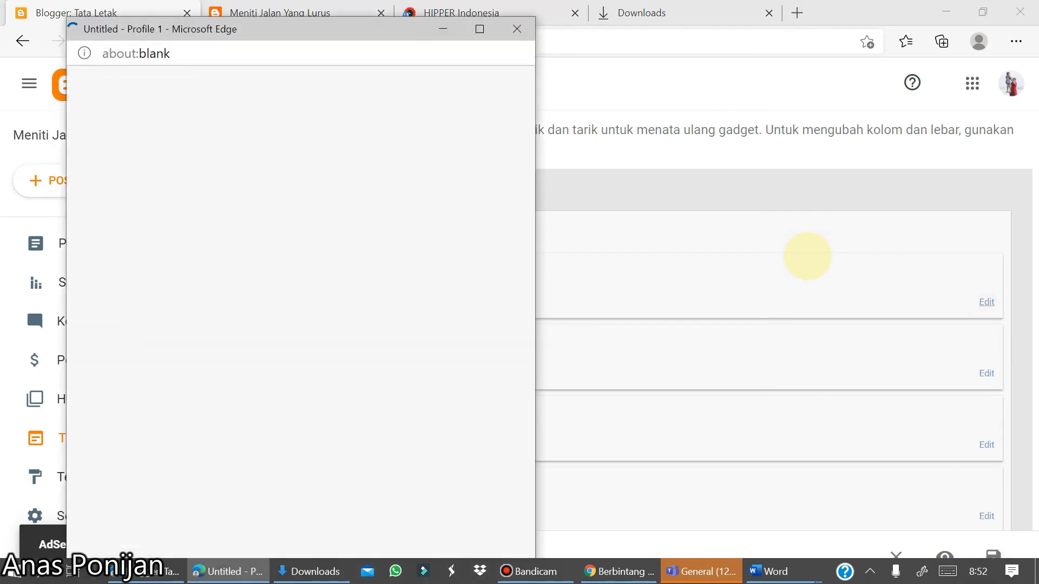
{"action": "left_click", "coordinate": [253, 345]}
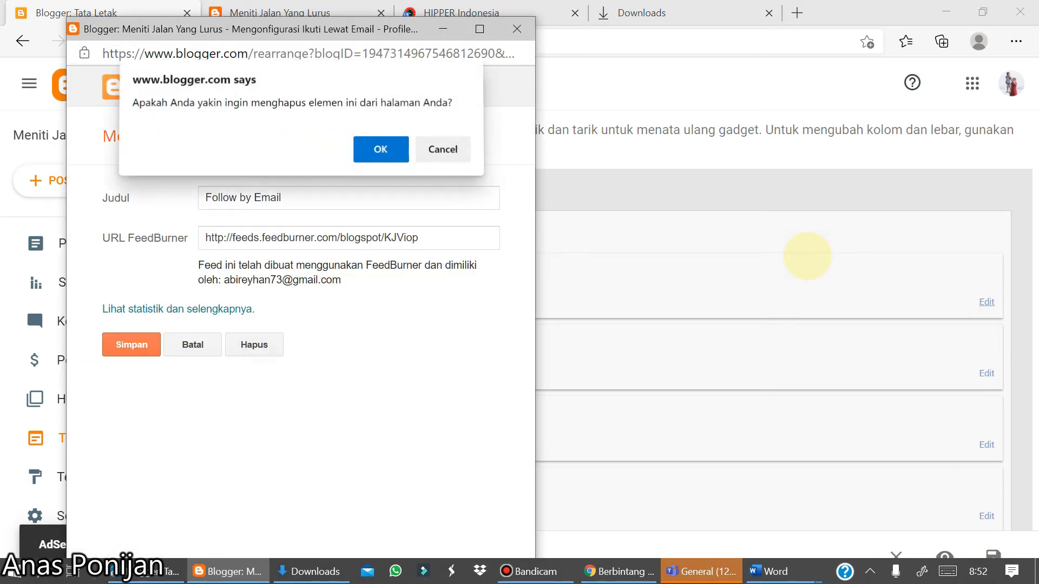
{"action": "left_click", "coordinate": [380, 152]}
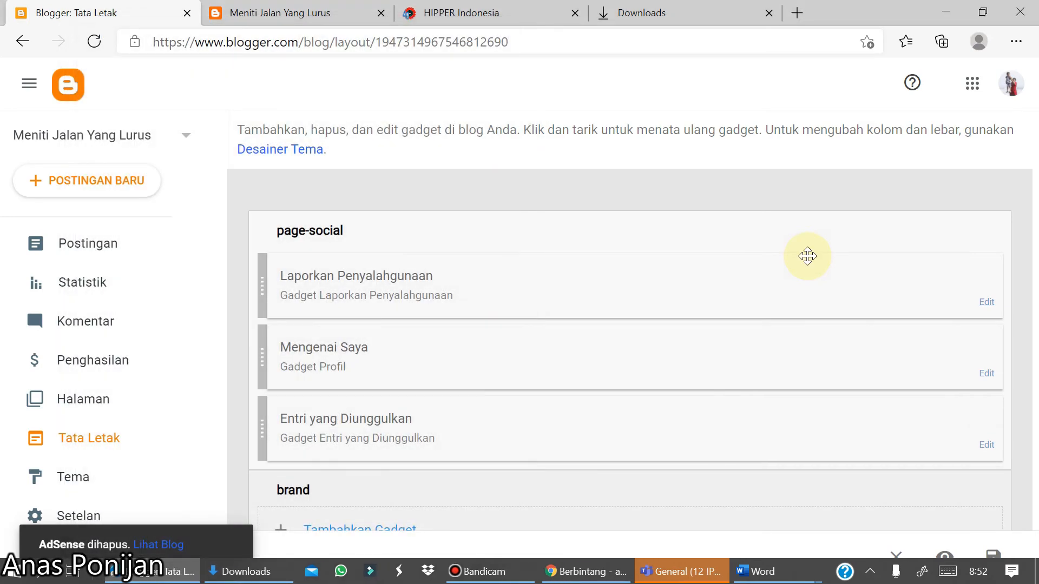
{"action": "left_click", "coordinate": [986, 302]}
{"action": "left_click", "coordinate": [254, 206]}
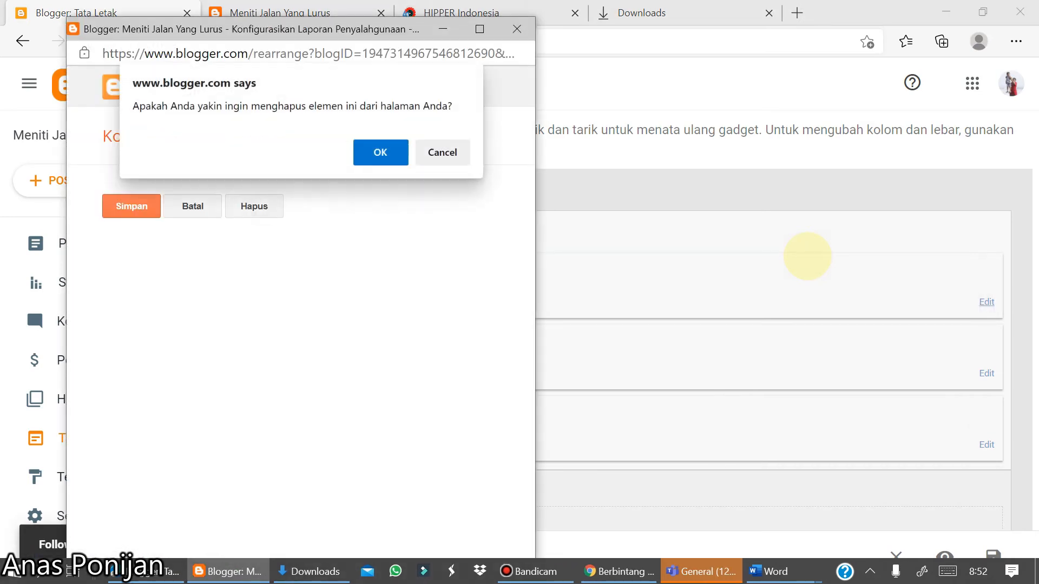
{"action": "left_click", "coordinate": [380, 152]}
- Delete the Mengenai Saya and Entri yang Diunggulkan gadgets from the page-social section
{"action": "left_click", "coordinate": [987, 301]}
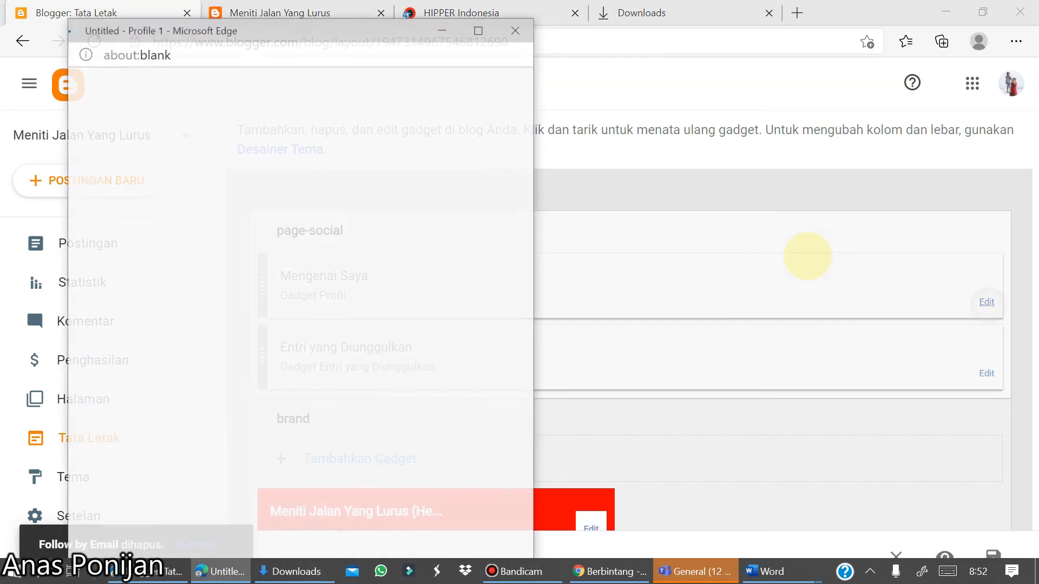
{"action": "left_click", "coordinate": [254, 359]}
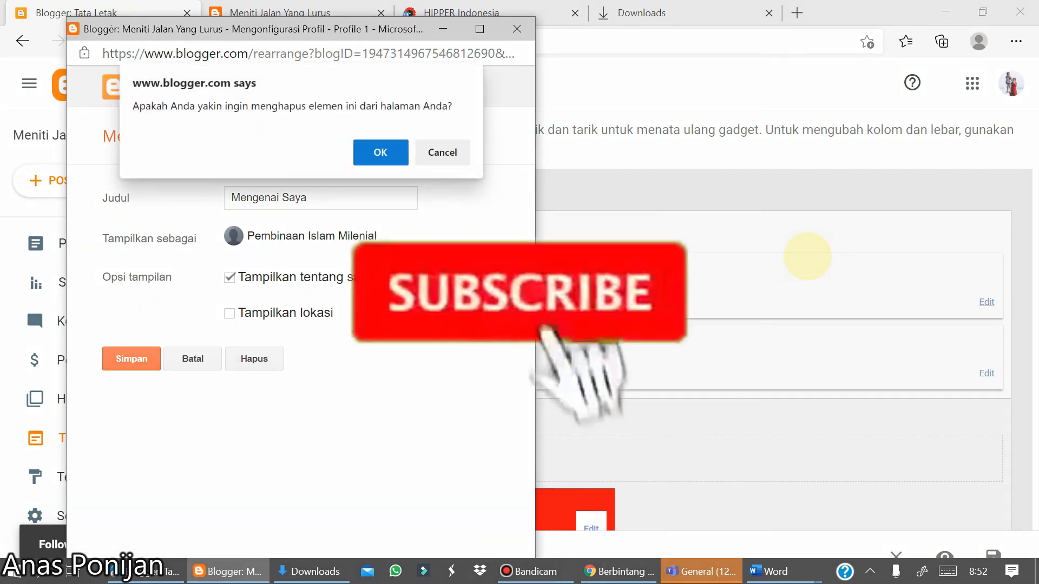
{"action": "left_click", "coordinate": [380, 152]}
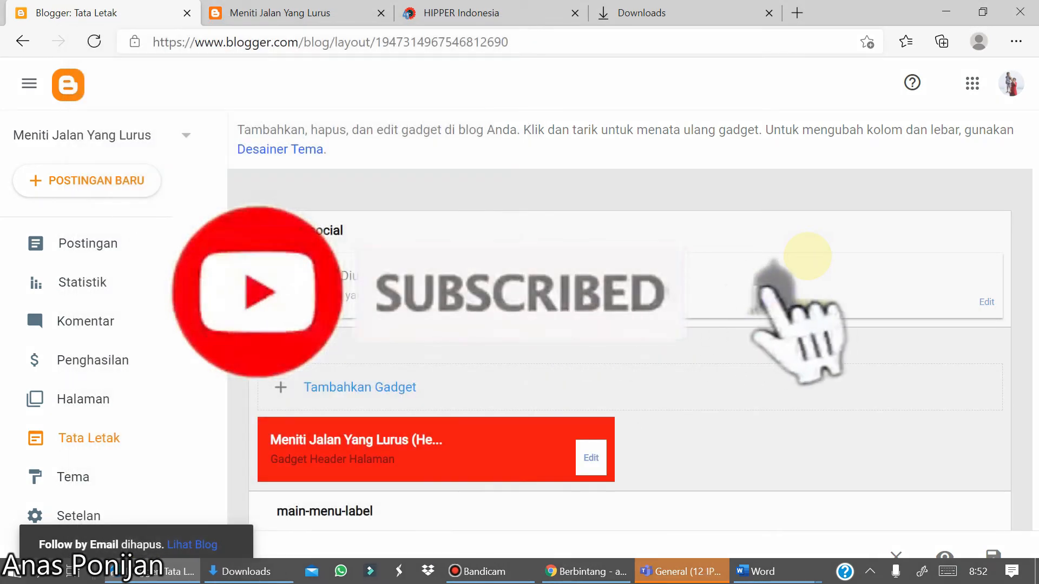
{"action": "left_click", "coordinate": [807, 254]}
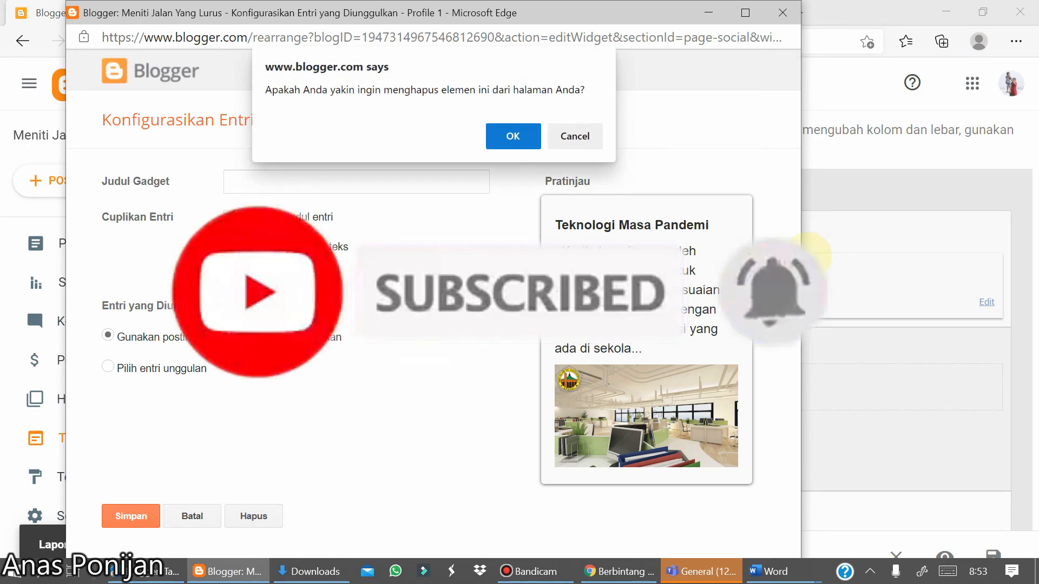
{"action": "key", "text": "Return"}
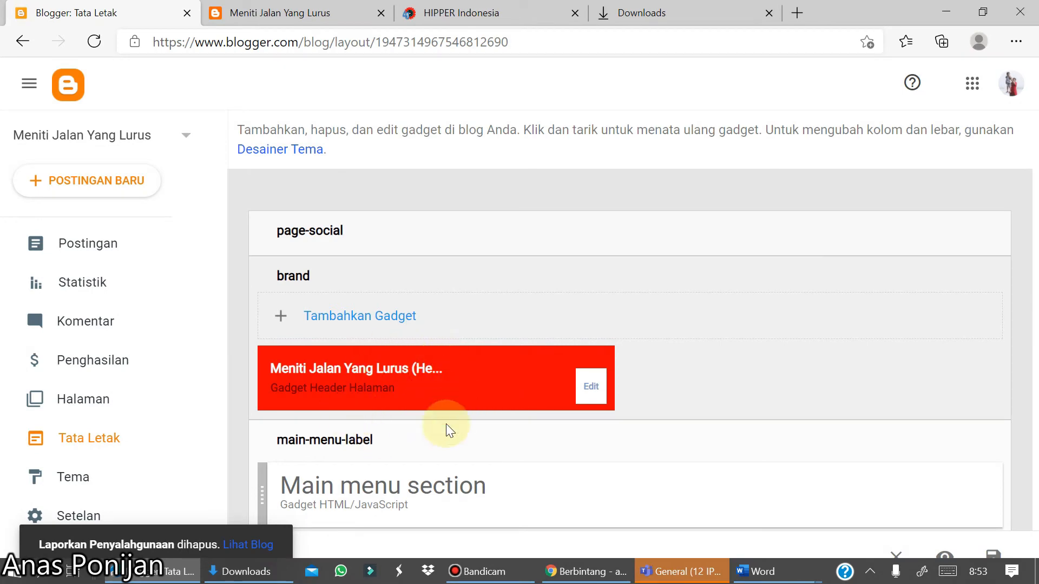
- Rename the Kegiatan[three](3) label gadget in home-layout to Sejarah[three](3) and save it
{"action": "scroll", "coordinate": [568, 534], "scroll_direction": "down", "scroll_amount": 3}
{"action": "scroll", "coordinate": [568, 534], "scroll_direction": "down", "scroll_amount": 6}
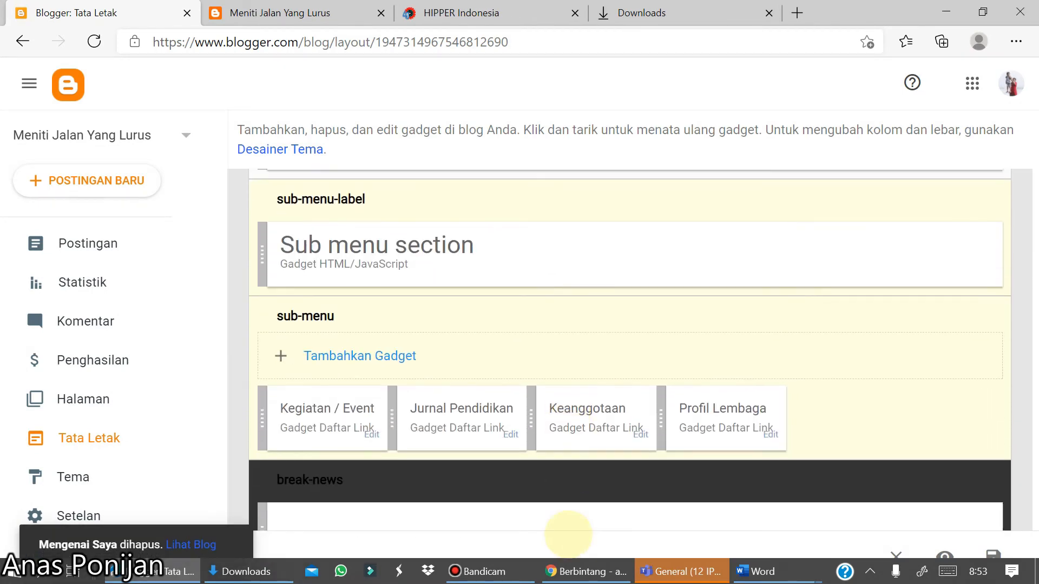
{"action": "scroll", "coordinate": [568, 534], "scroll_direction": "down", "scroll_amount": 6}
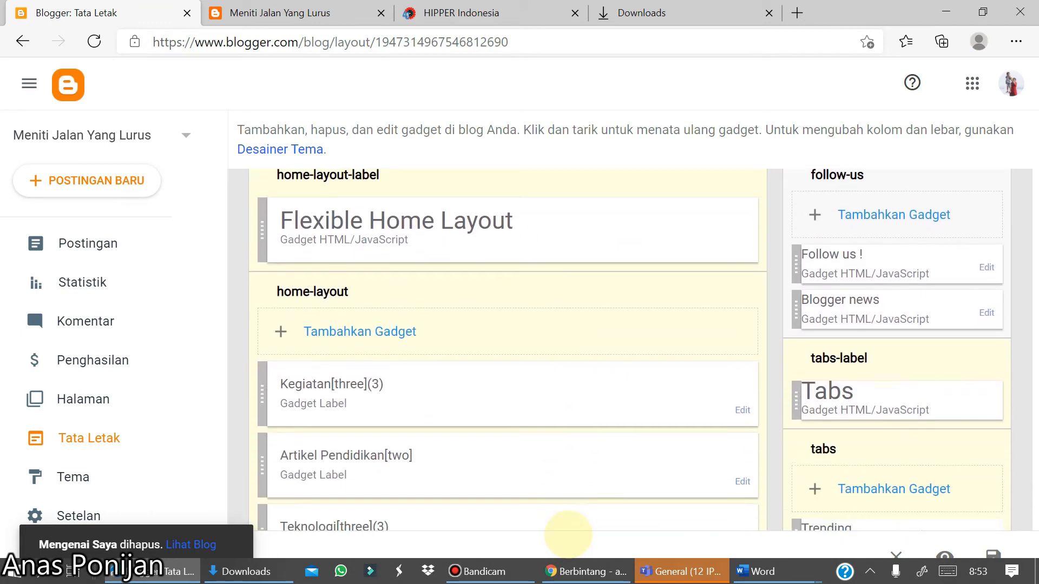
{"action": "scroll", "coordinate": [568, 534], "scroll_direction": "down", "scroll_amount": 1}
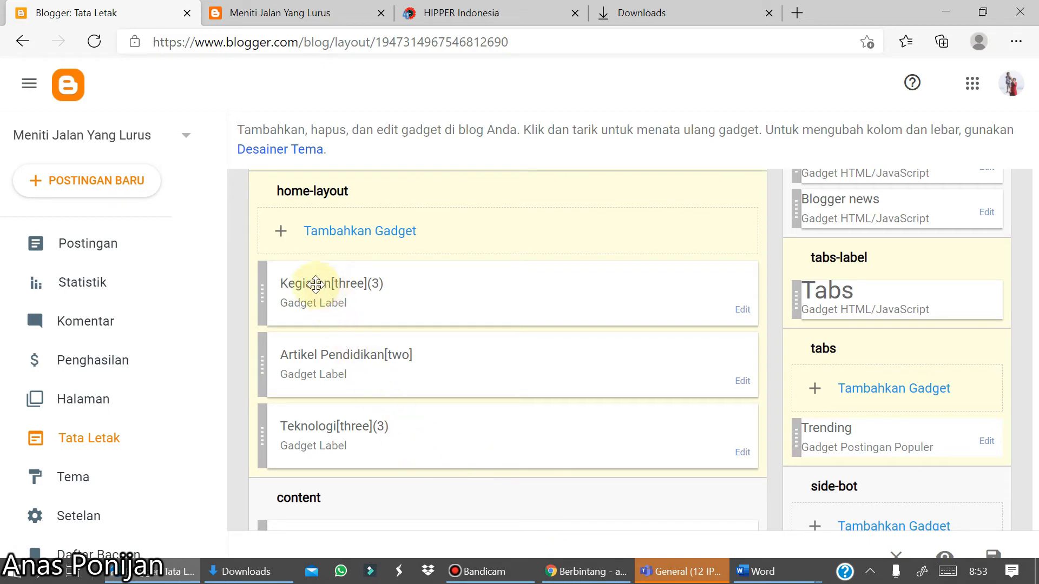
{"action": "left_click", "coordinate": [743, 313]}
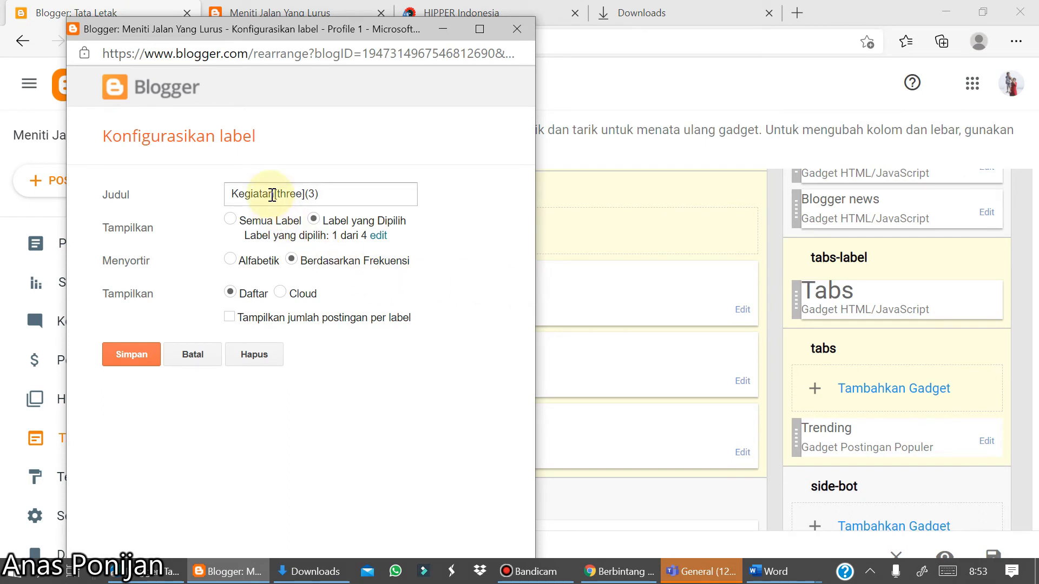
{"action": "left_click", "coordinate": [273, 196]}
{"action": "key", "text": "BackSpace"}
{"action": "key", "text": "BackSpace"}
{"action": "key", "text": "BackSpace"}
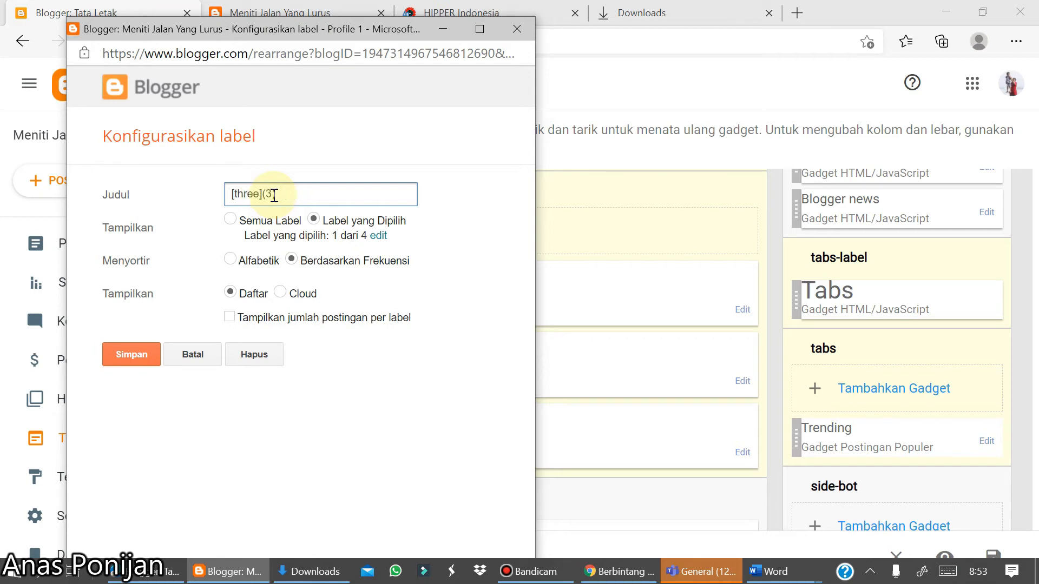
{"action": "type", "text": "Sejarah"}
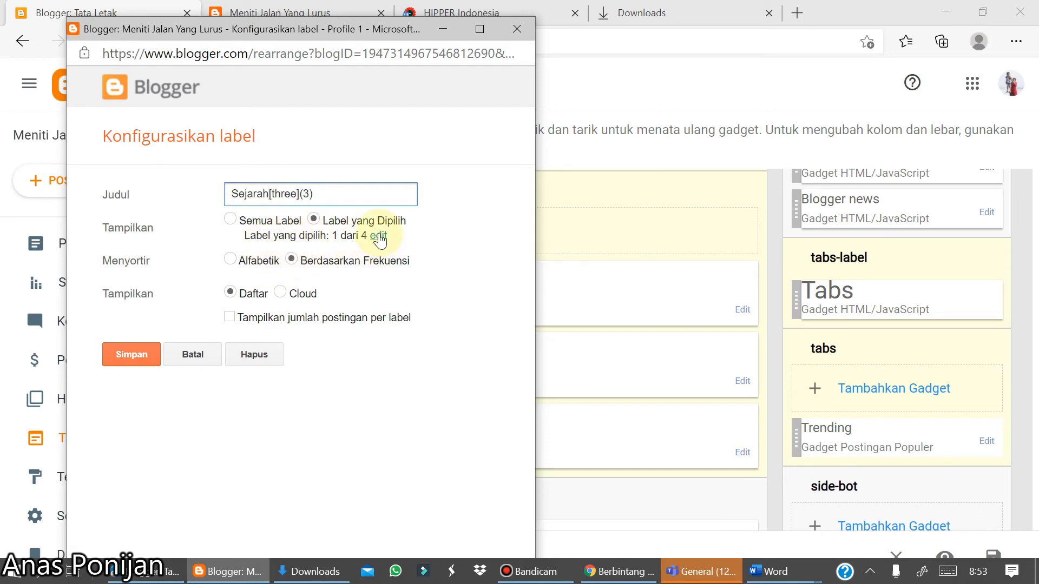
{"action": "left_click", "coordinate": [378, 235]}
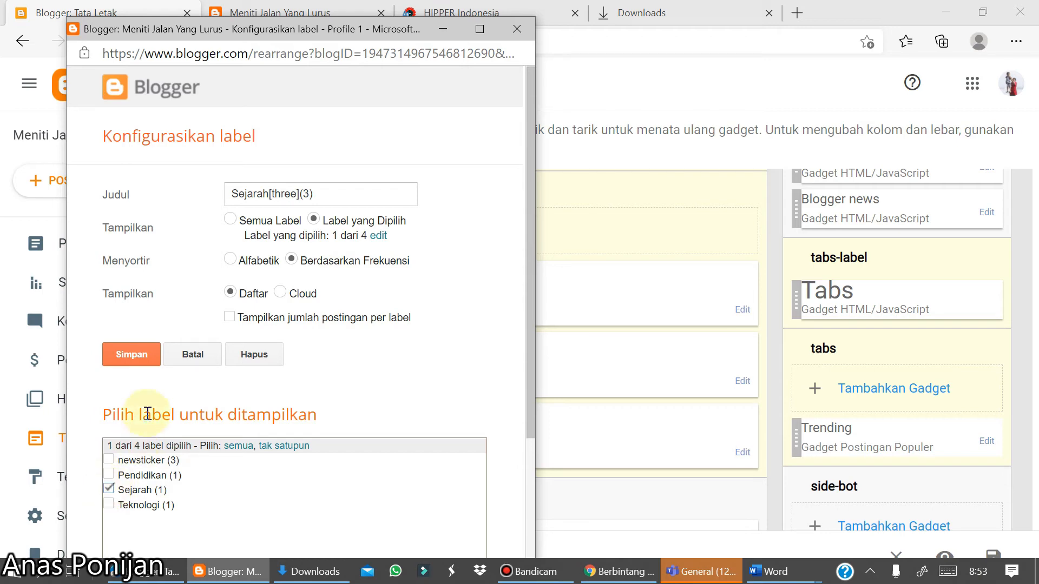
{"action": "left_click", "coordinate": [129, 354]}
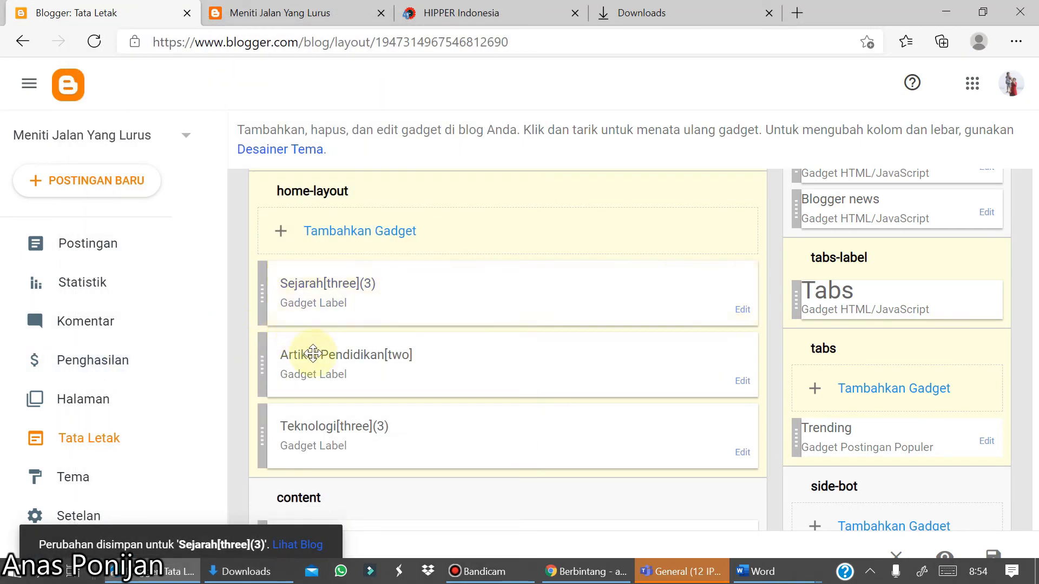
- Rename the Artikel Pendidikan[two] label gadget to Pendidikan[two], keeping the Pendidikan label selected, and save it
{"action": "left_click", "coordinate": [318, 355]}
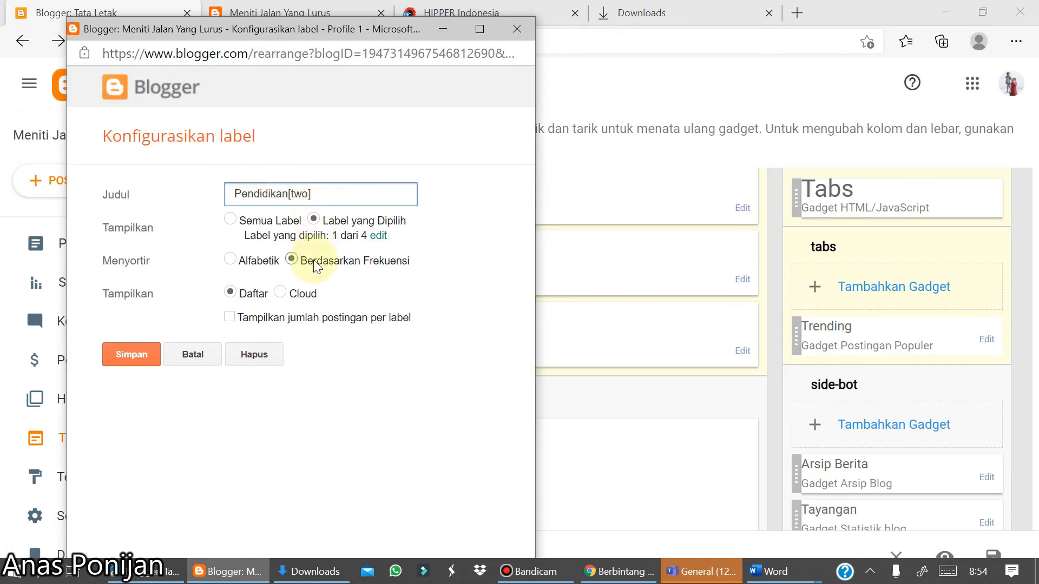
{"action": "left_click", "coordinate": [145, 356]}
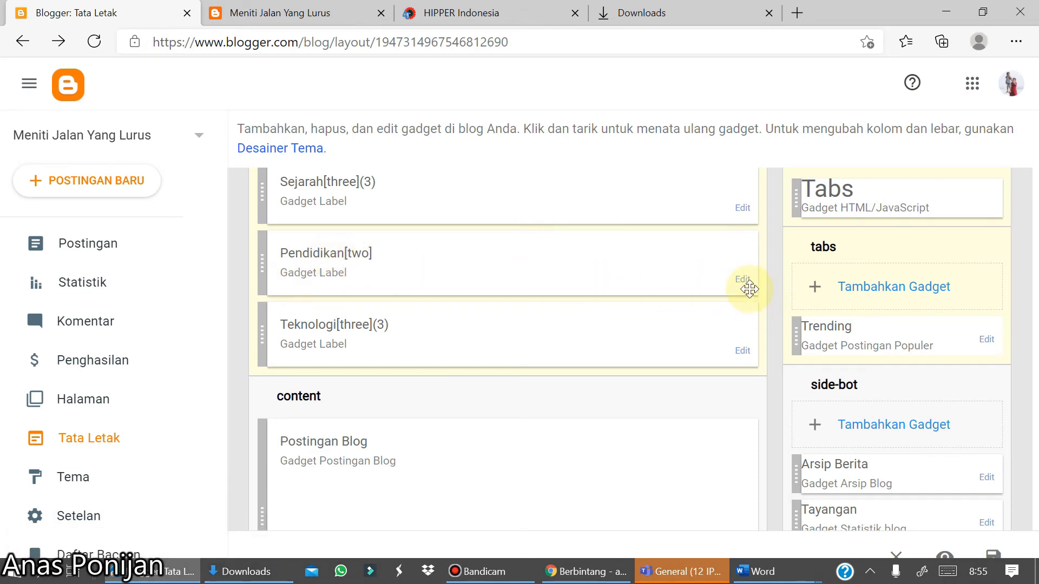
{"action": "left_click", "coordinate": [744, 287]}
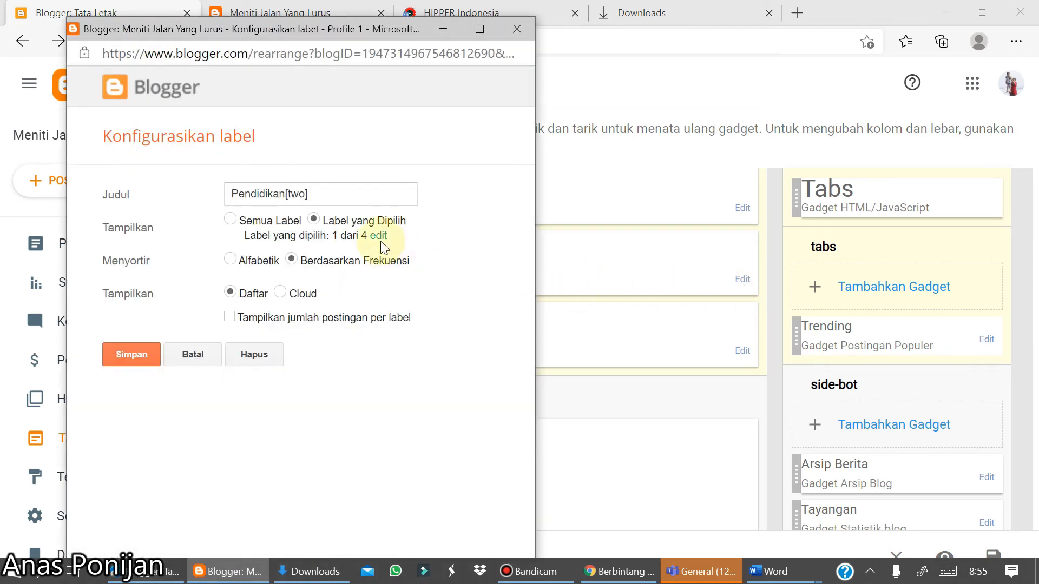
{"action": "left_click", "coordinate": [378, 236]}
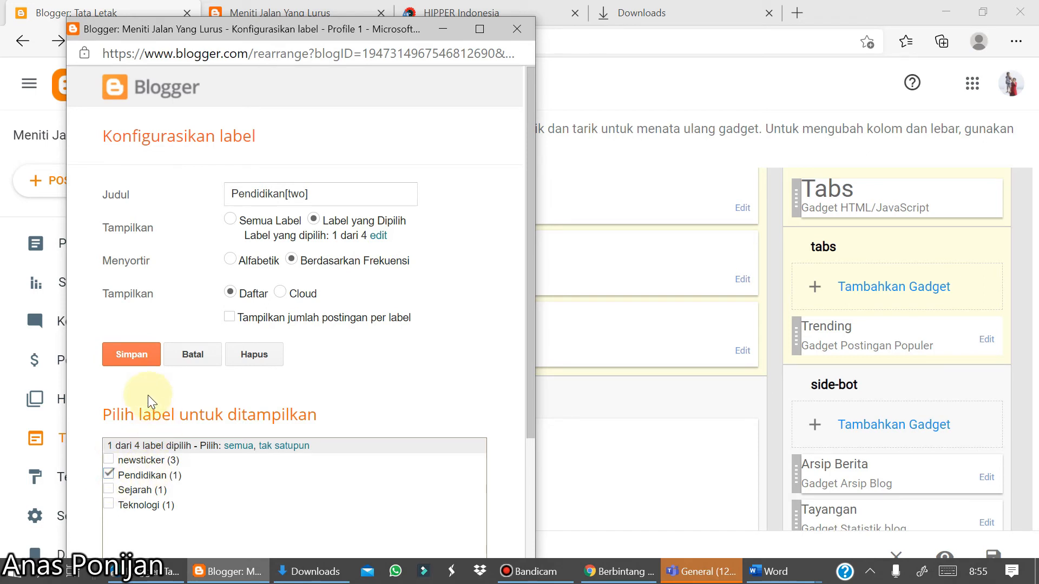
{"action": "left_click", "coordinate": [131, 354]}
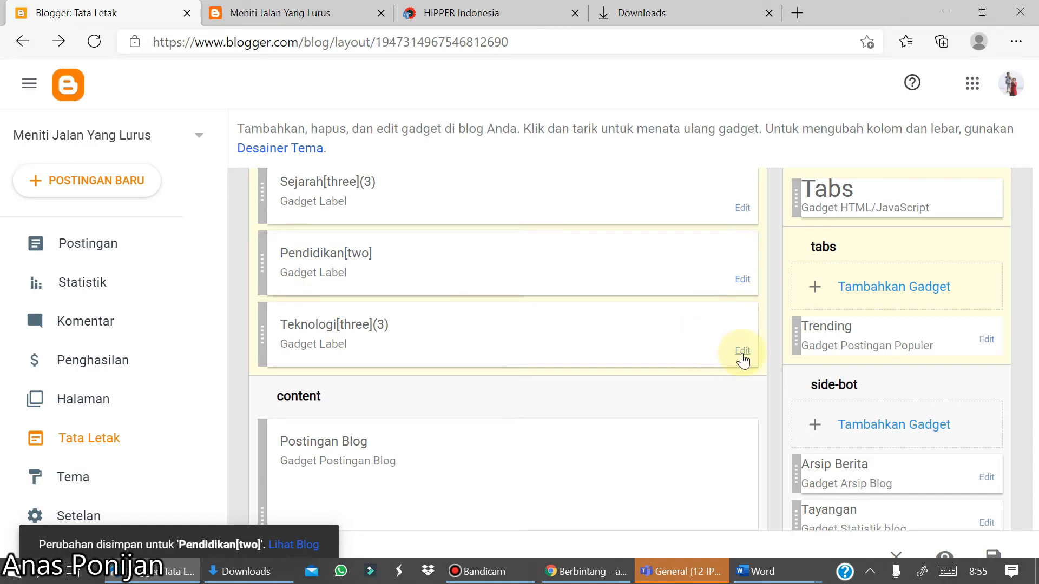
- Set the Teknologi[three](3) gadget to show only the Teknologi label by unchecking newsticker, and save it
{"action": "left_click", "coordinate": [743, 351]}
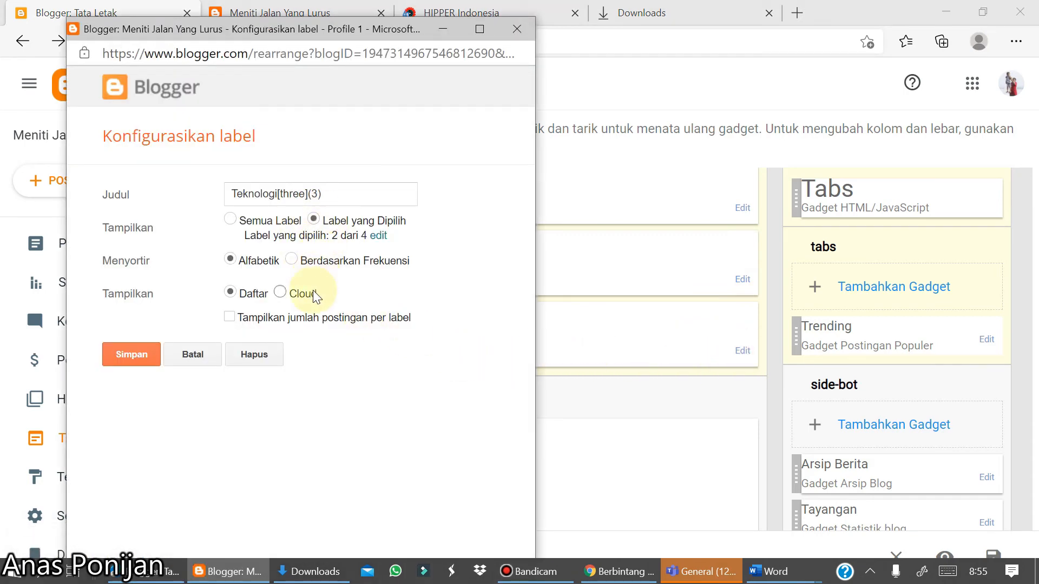
{"action": "left_click", "coordinate": [374, 241]}
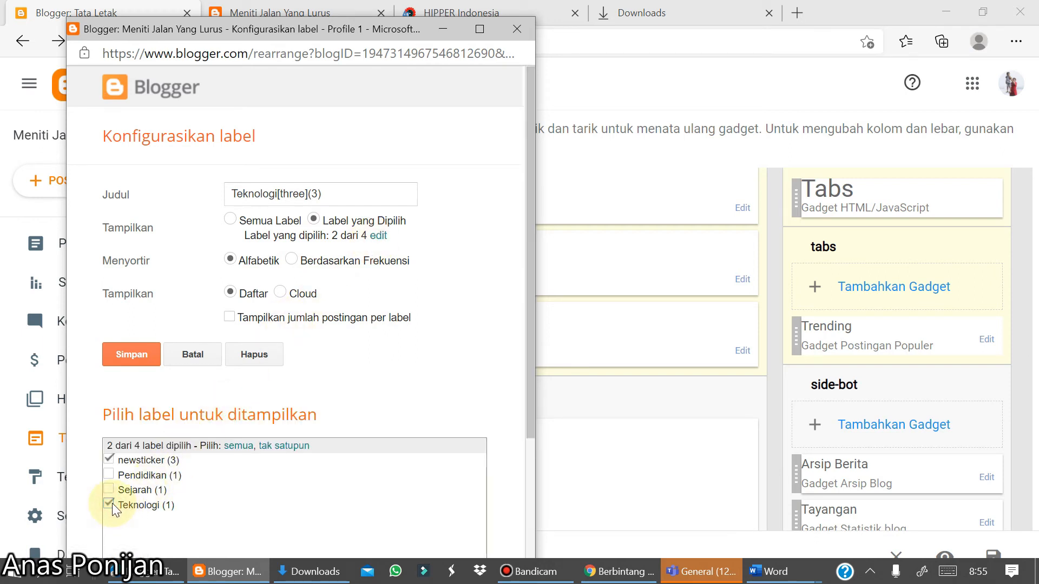
{"action": "left_click", "coordinate": [109, 460]}
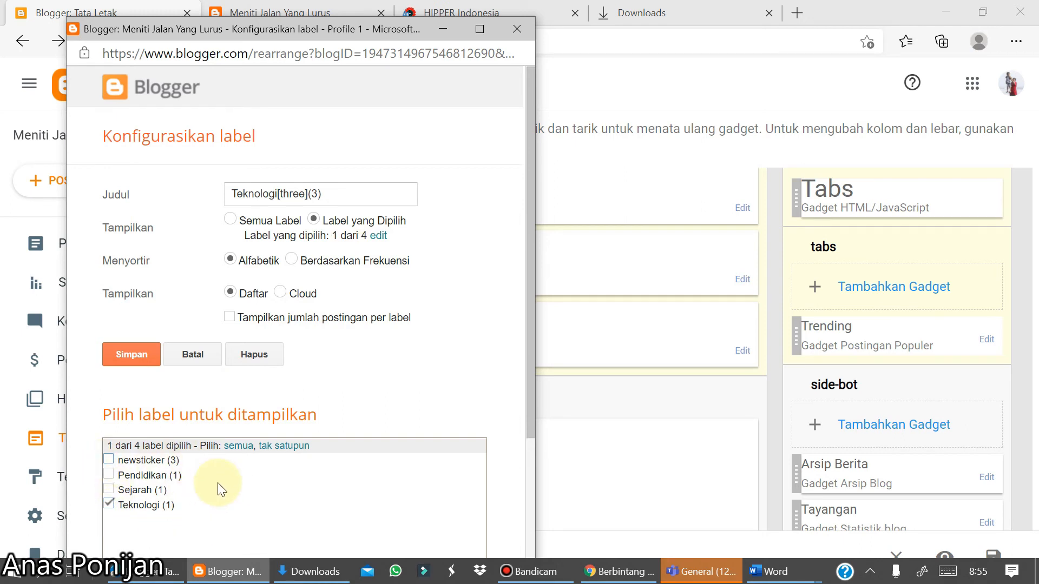
{"action": "left_click", "coordinate": [141, 358]}
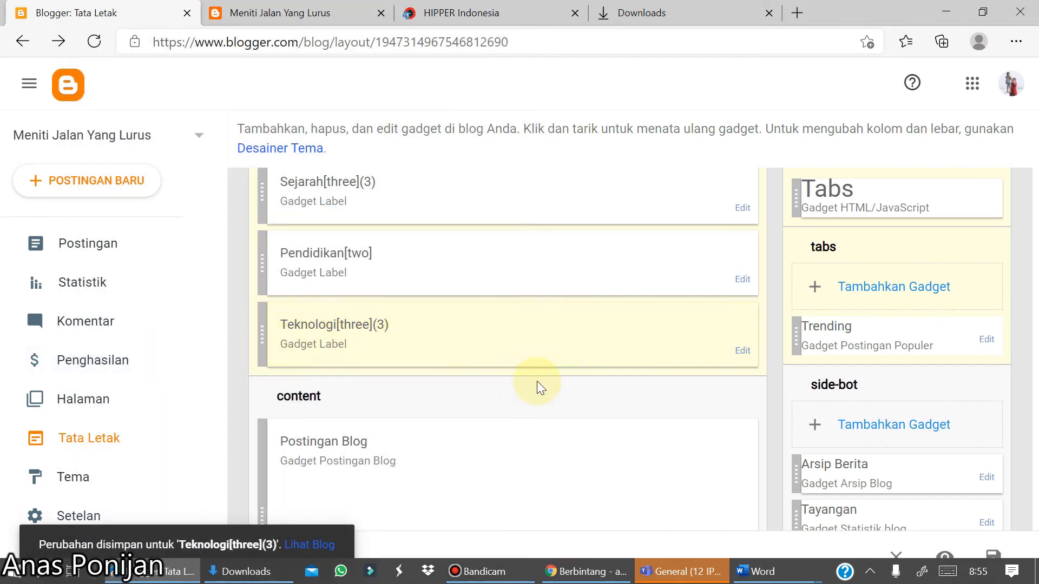
- Open the blog and scroll through it to examine the updated label sections
{"action": "scroll", "coordinate": [537, 381], "scroll_direction": "down", "scroll_amount": 8}
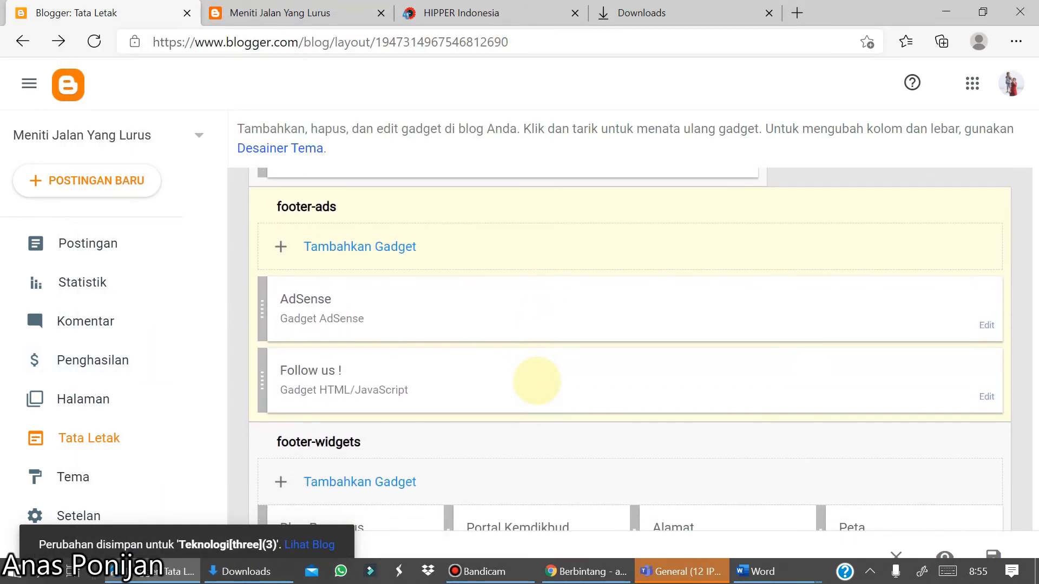
{"action": "scroll", "coordinate": [537, 382], "scroll_direction": "up", "scroll_amount": 15}
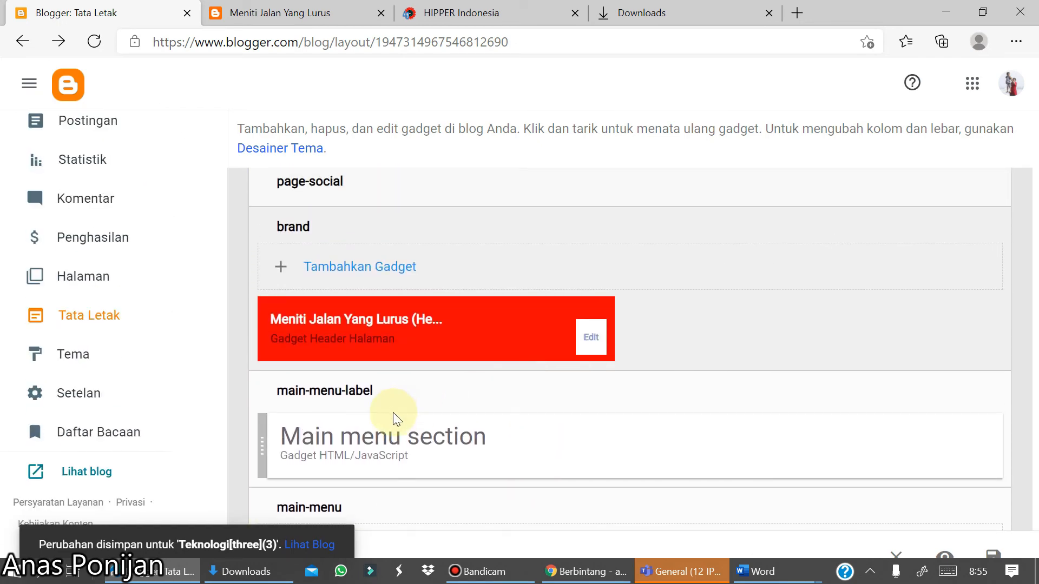
{"action": "left_click", "coordinate": [88, 474]}
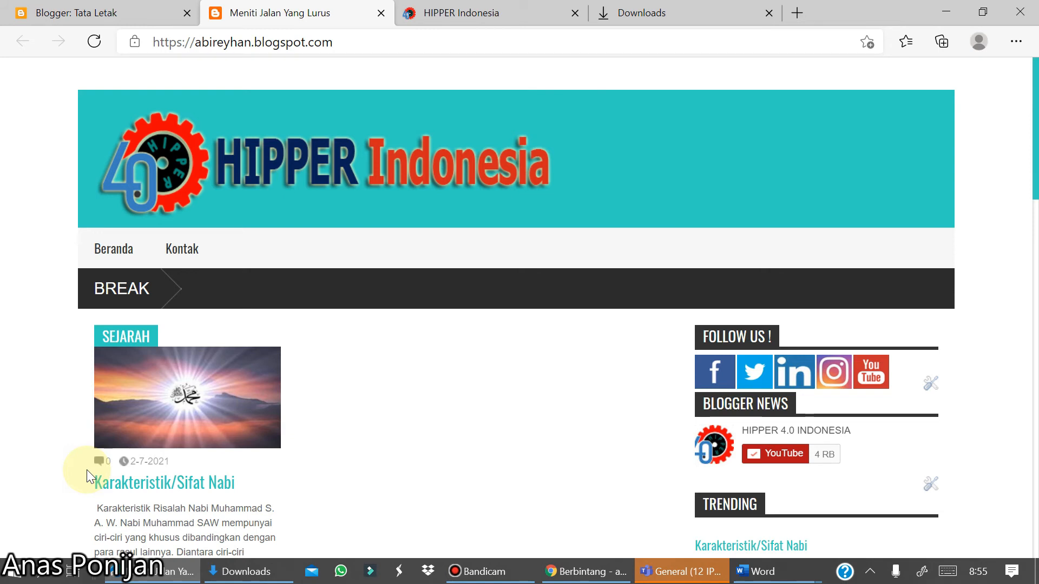
{"action": "scroll", "coordinate": [87, 469], "scroll_direction": "down", "scroll_amount": 5}
{"action": "scroll", "coordinate": [87, 469], "scroll_direction": "down", "scroll_amount": 5}
{"action": "scroll", "coordinate": [84, 470], "scroll_direction": "down", "scroll_amount": 1}
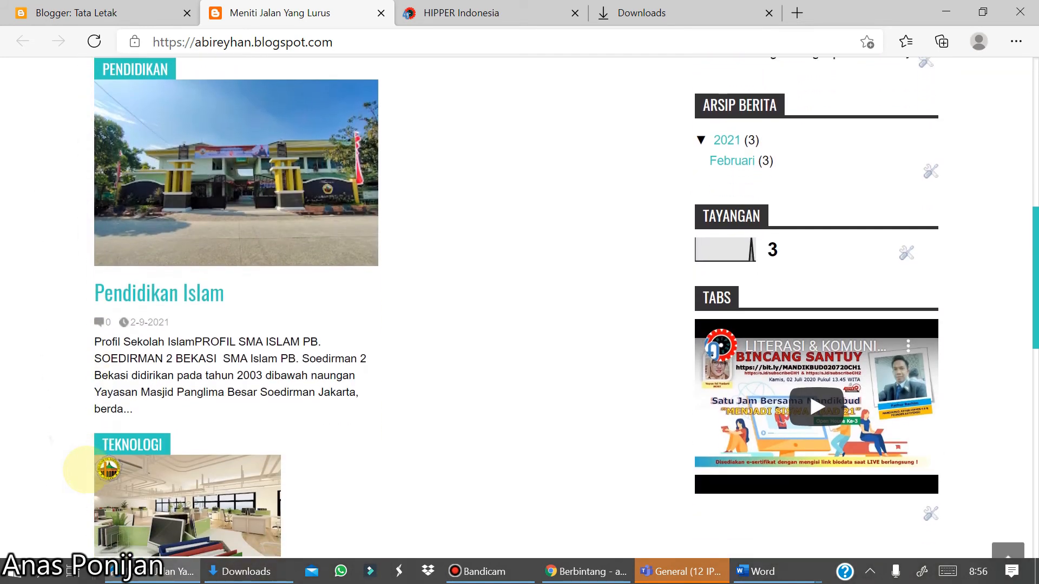
{"action": "scroll", "coordinate": [84, 469], "scroll_direction": "up", "scroll_amount": 4}
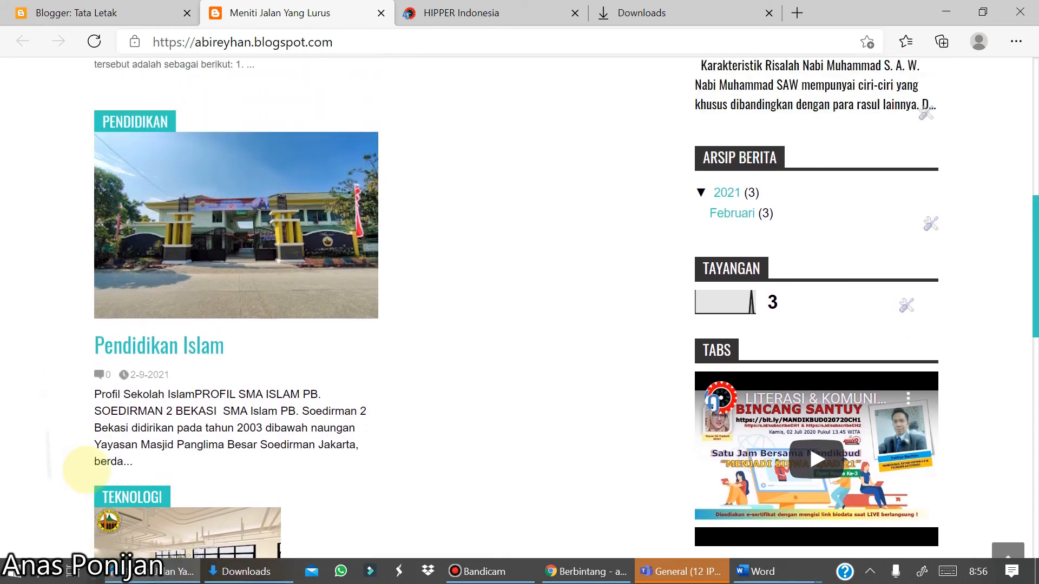
{"action": "scroll", "coordinate": [84, 470], "scroll_direction": "down", "scroll_amount": 1}
{"action": "scroll", "coordinate": [86, 470], "scroll_direction": "down", "scroll_amount": 7}
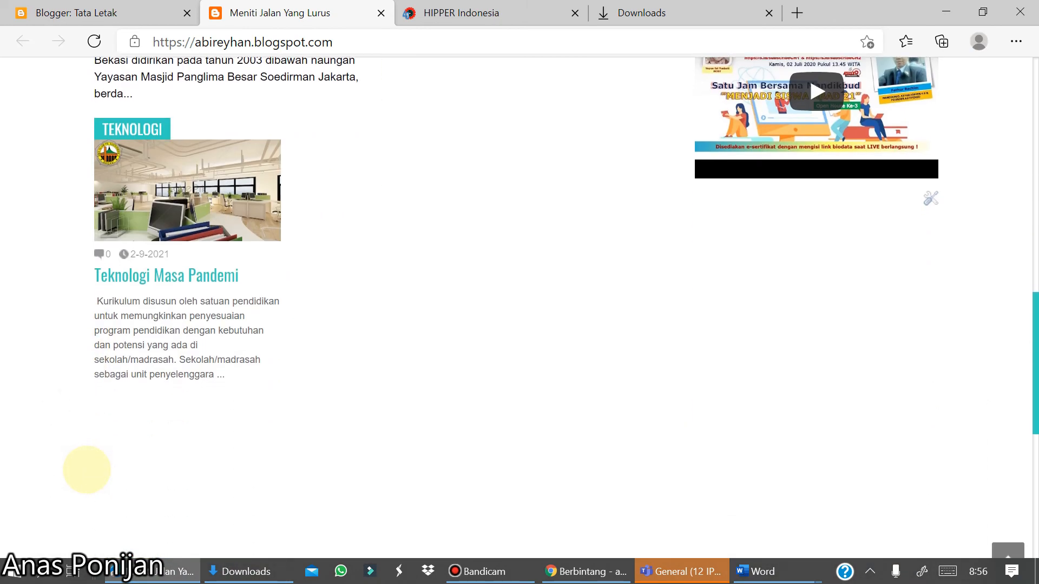
{"action": "scroll", "coordinate": [87, 470], "scroll_direction": "up", "scroll_amount": 1}
{"action": "scroll", "coordinate": [86, 469], "scroll_direction": "up", "scroll_amount": 8}
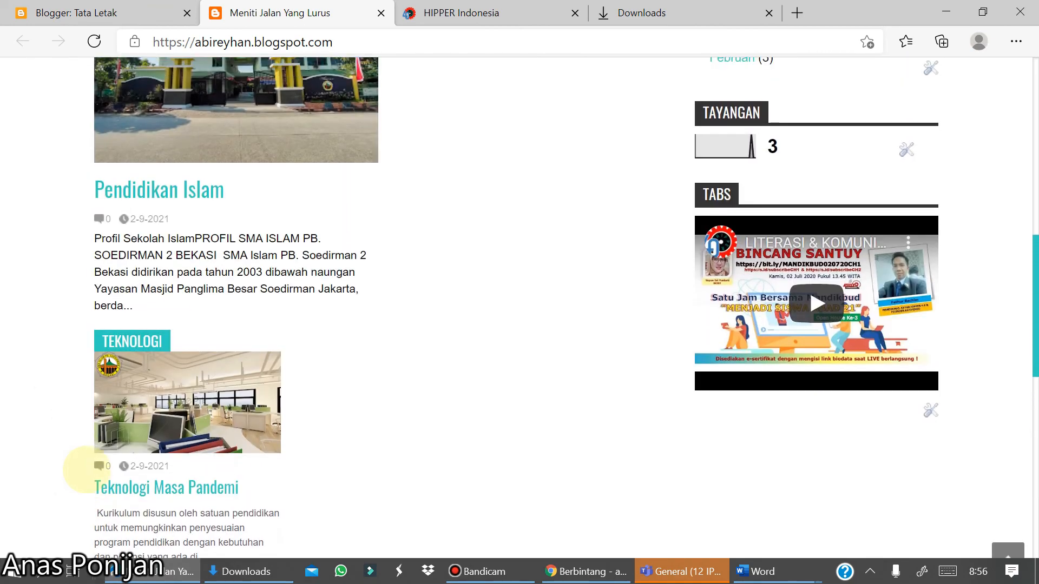
{"action": "scroll", "coordinate": [87, 469], "scroll_direction": "down", "scroll_amount": 4}
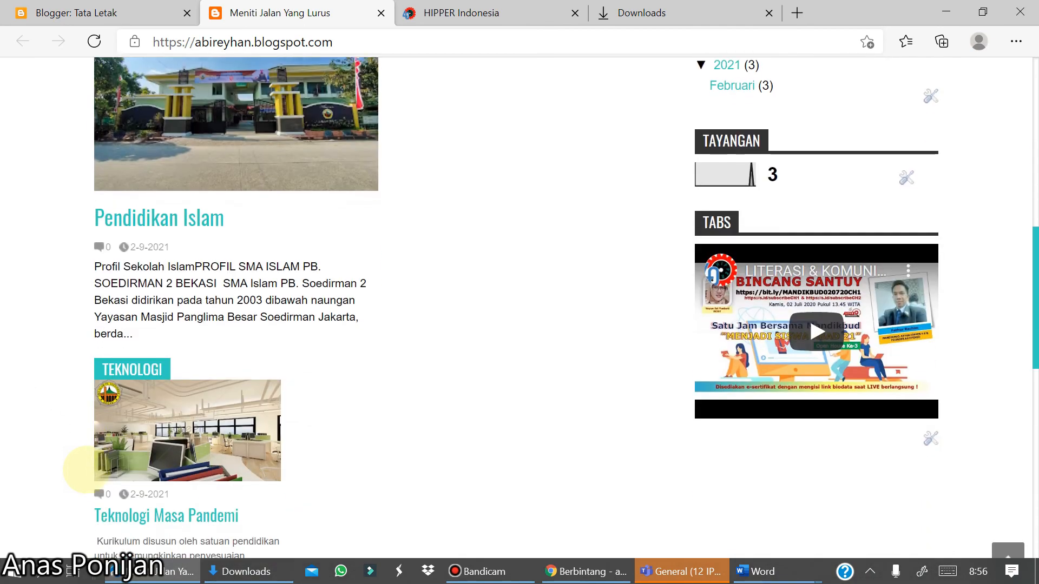
{"action": "scroll", "coordinate": [86, 469], "scroll_direction": "up", "scroll_amount": 4}
{"action": "scroll", "coordinate": [87, 470], "scroll_direction": "up", "scroll_amount": 8}
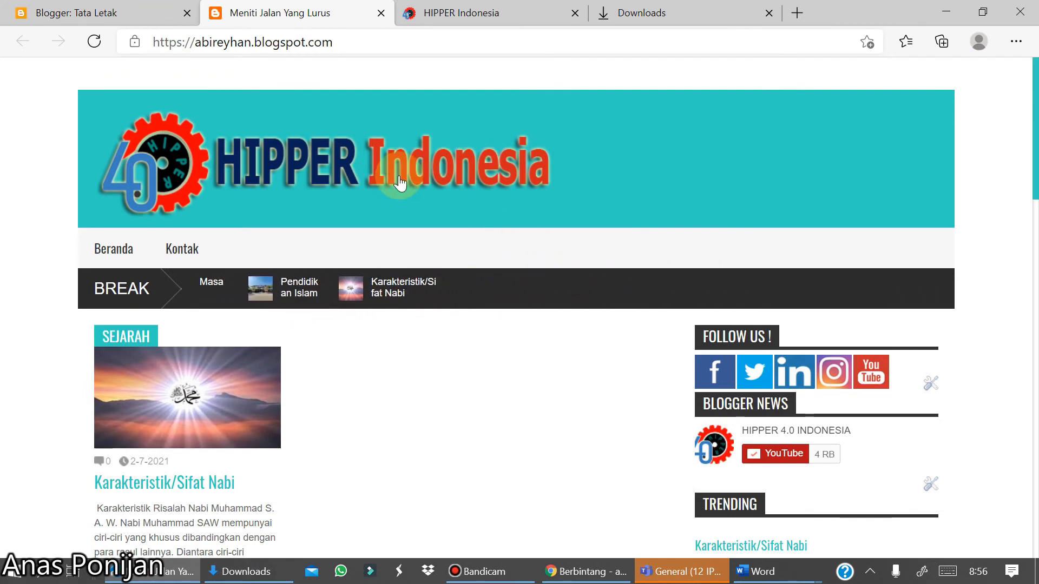
{"action": "key", "text": "End"}
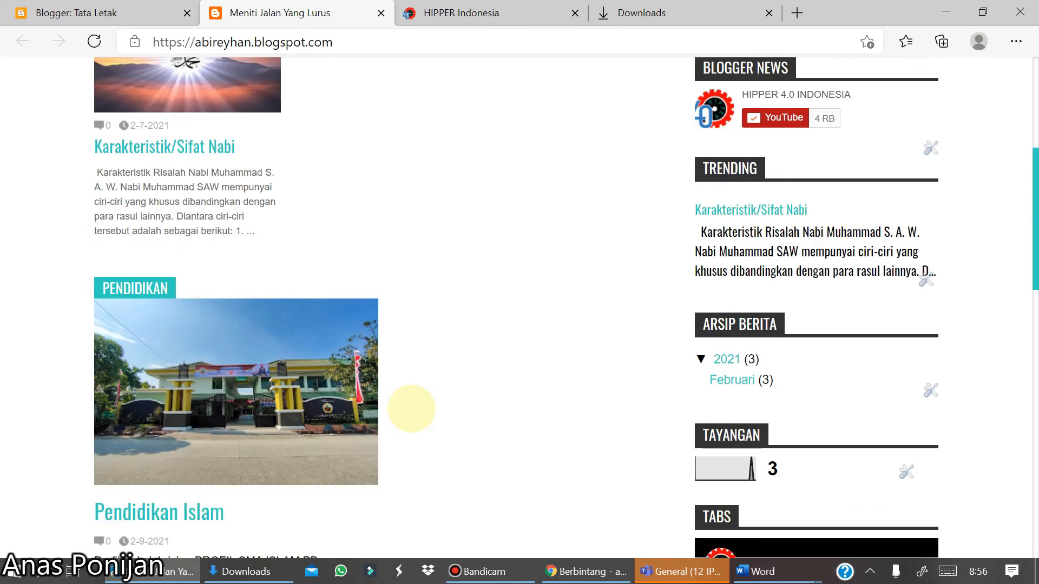
{"action": "key", "text": "Home"}
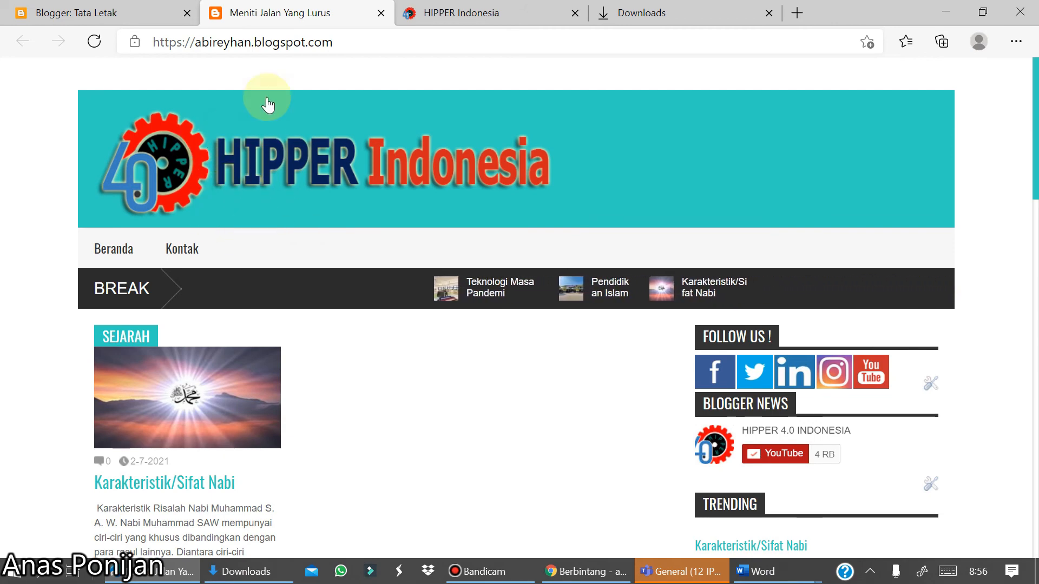
- Replace the header gadget's image with the flyer edu fair picture uploaded from the computer
{"action": "left_click", "coordinate": [156, 15]}
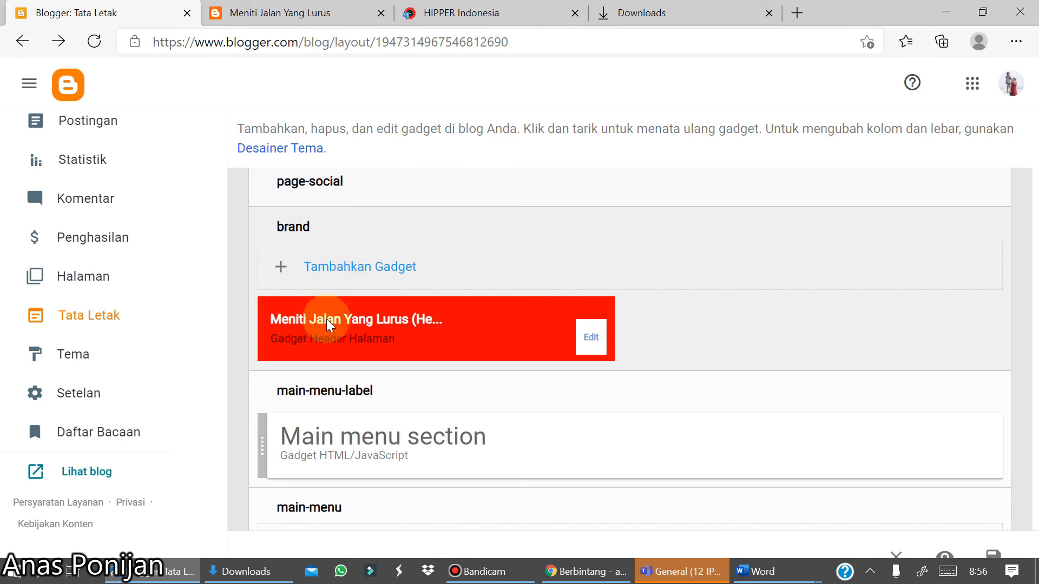
{"action": "left_click", "coordinate": [589, 341]}
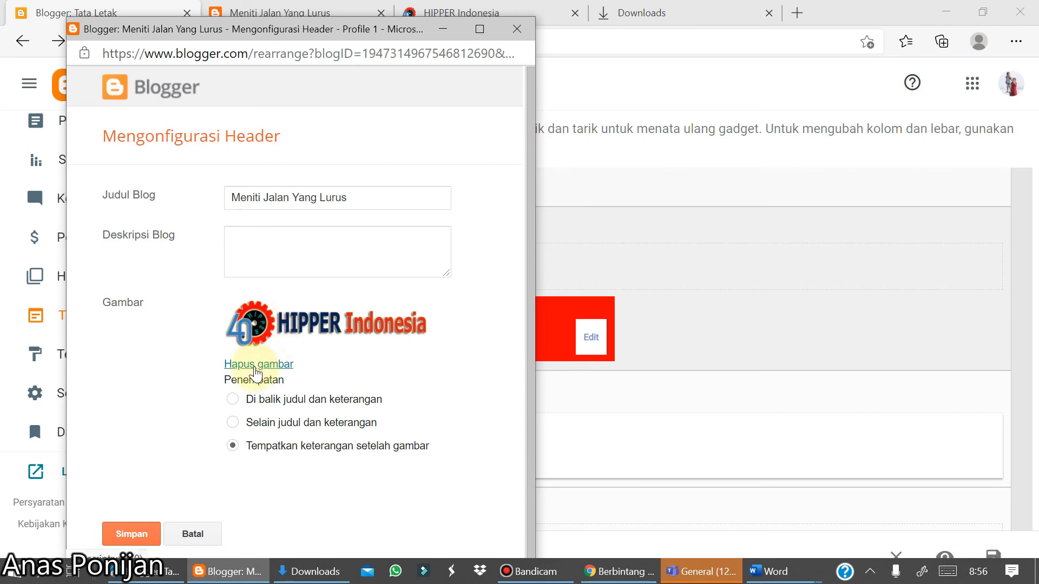
{"action": "left_click", "coordinate": [255, 365]}
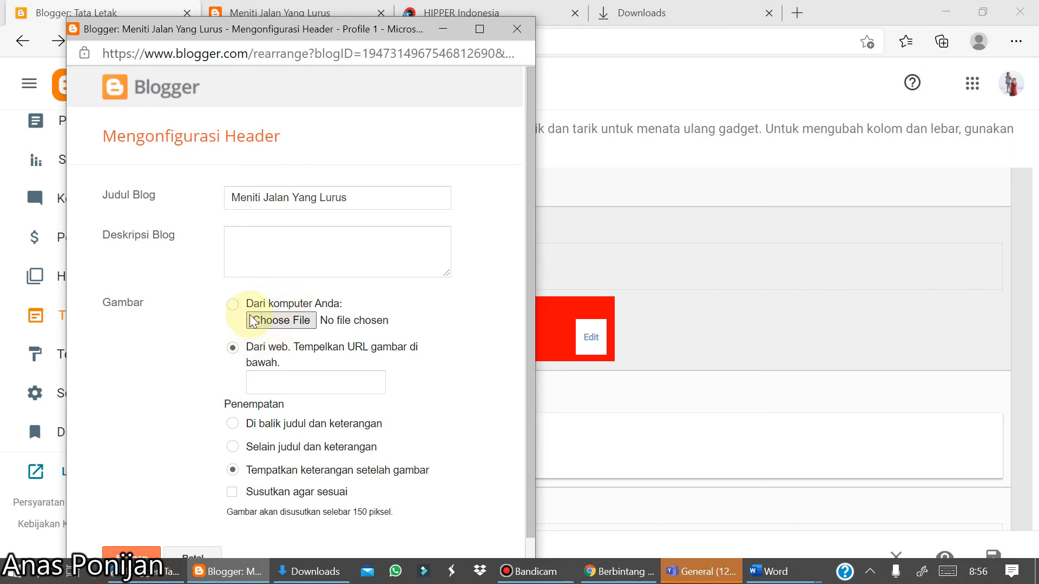
{"action": "left_click", "coordinate": [276, 325]}
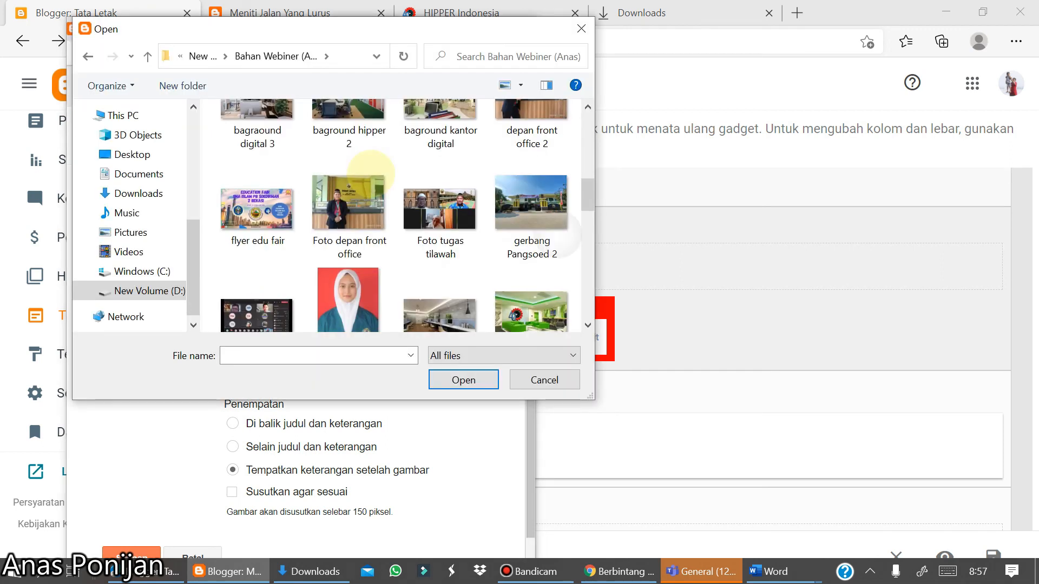
{"action": "scroll", "coordinate": [372, 180], "scroll_direction": "down", "scroll_amount": 1}
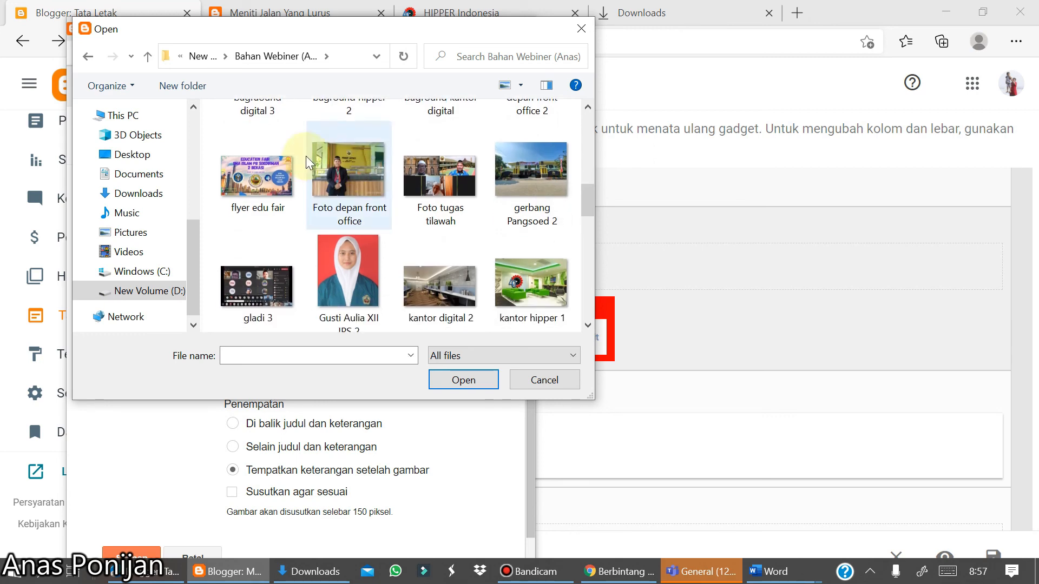
{"action": "left_click", "coordinate": [246, 177]}
{"action": "double_click", "coordinate": [246, 178]}
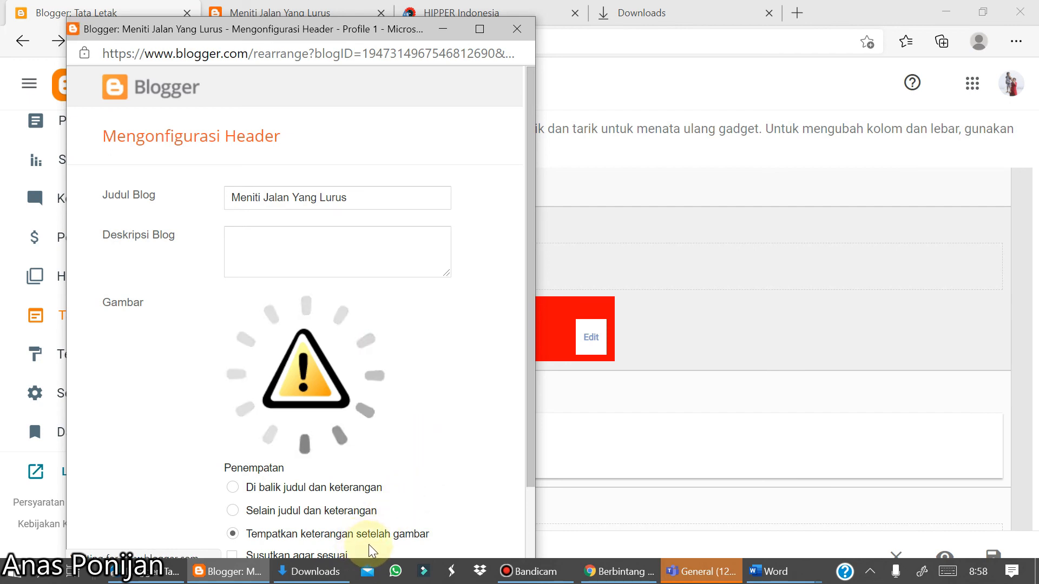
{"action": "scroll", "coordinate": [432, 548], "scroll_direction": "down", "scroll_amount": 2}
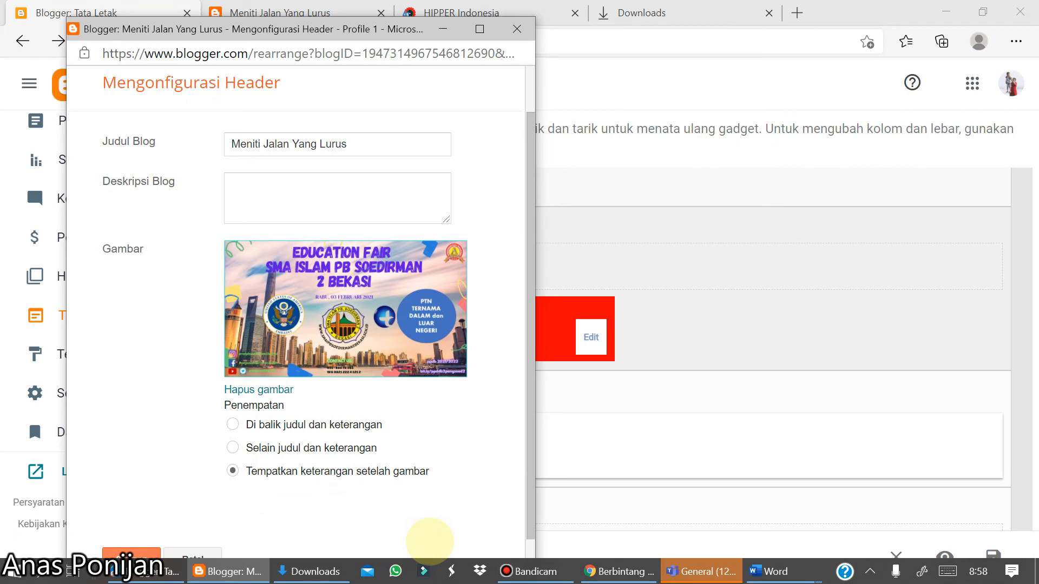
{"action": "scroll", "coordinate": [430, 541], "scroll_direction": "down", "scroll_amount": 1}
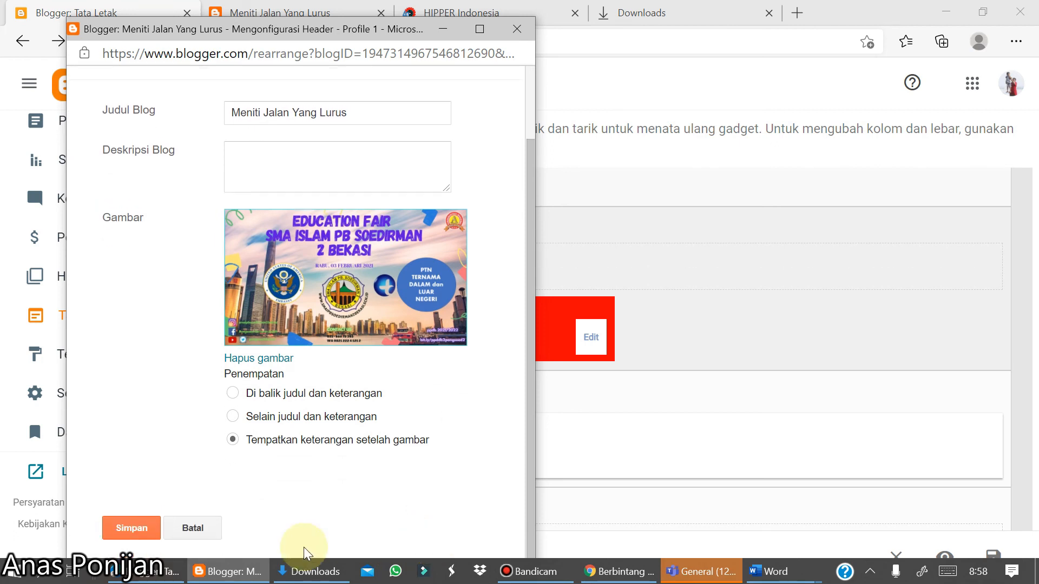